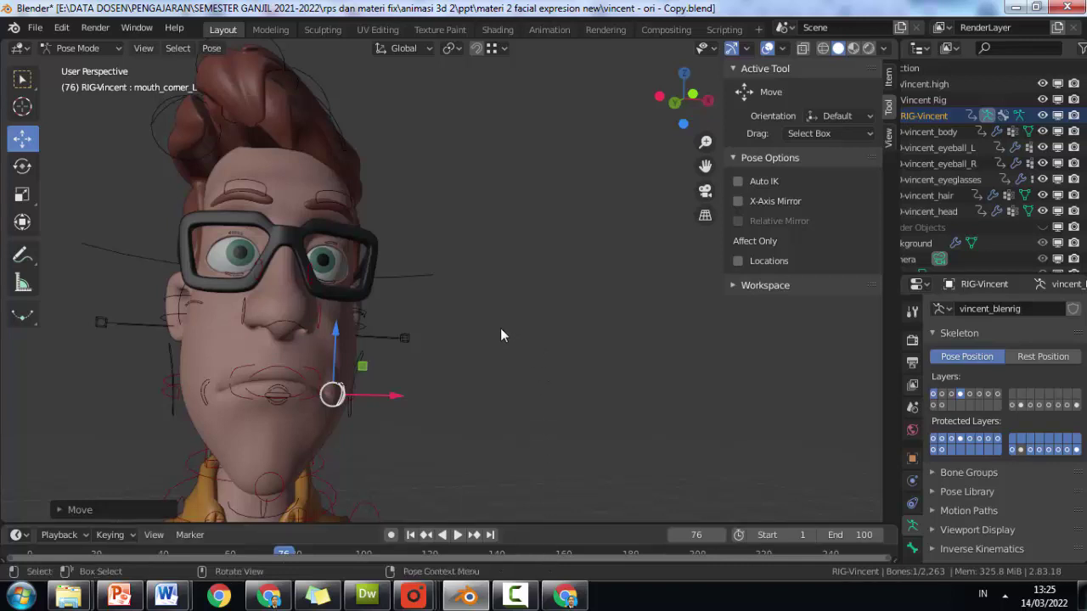
Start a new file from a template and discard the unsaved rig changes
scroll(499, 331, down, 5)
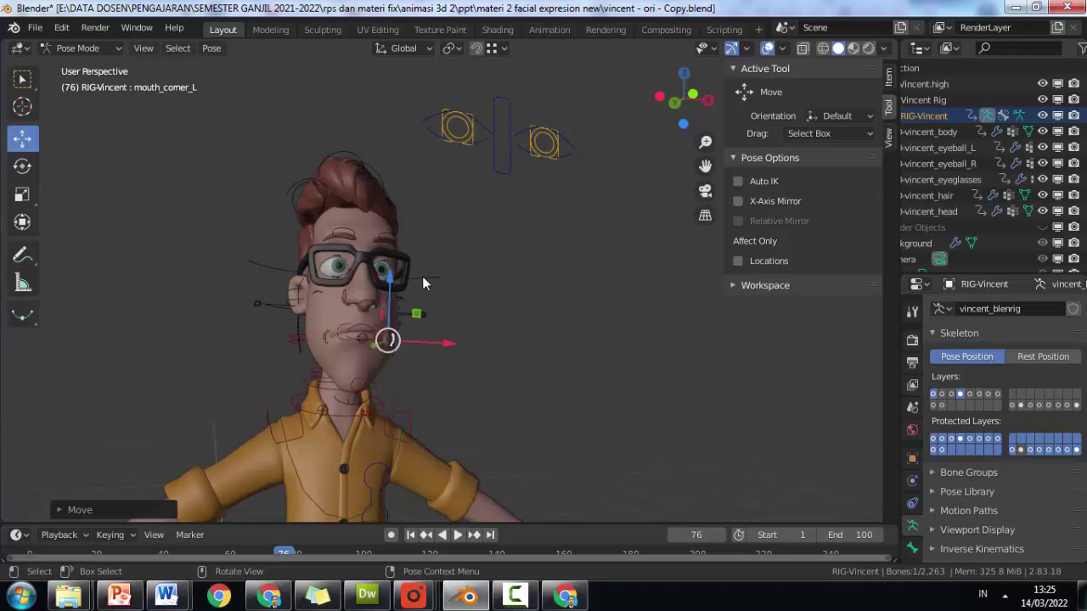
mouse_move(460, 391)
middle_down()
mouse_move(487, 402)
mouse_move(477, 385)
middle_up()
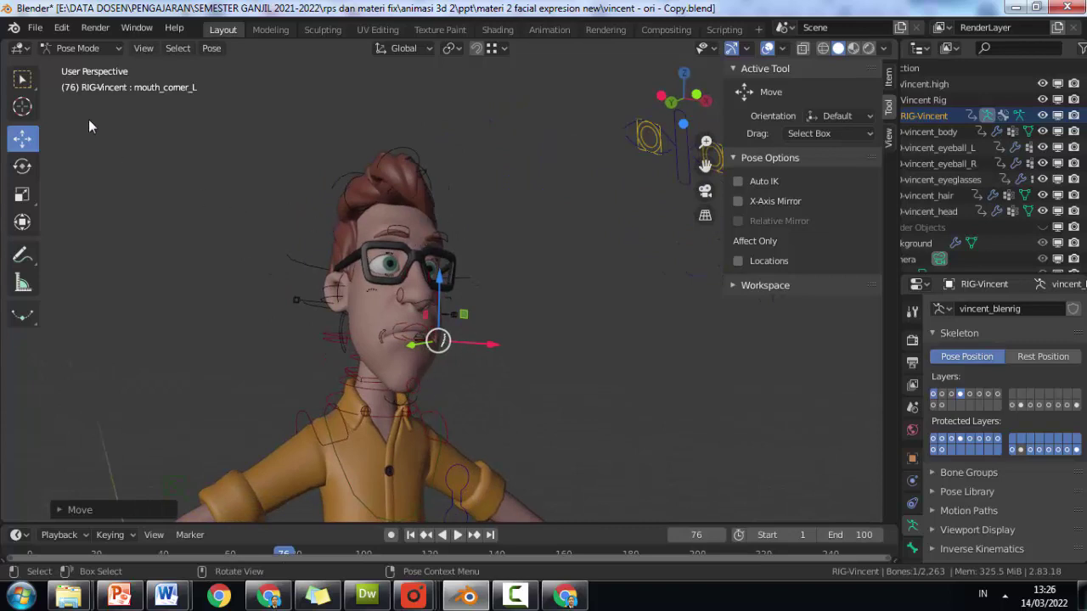
click(35, 28)
mouse_move(55, 45)
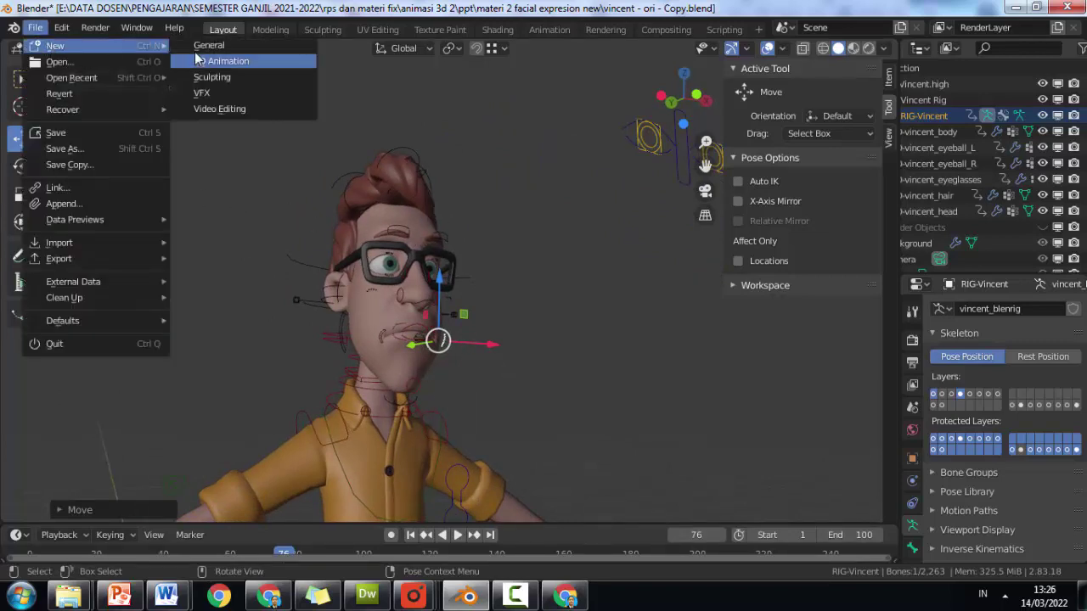
click(198, 60)
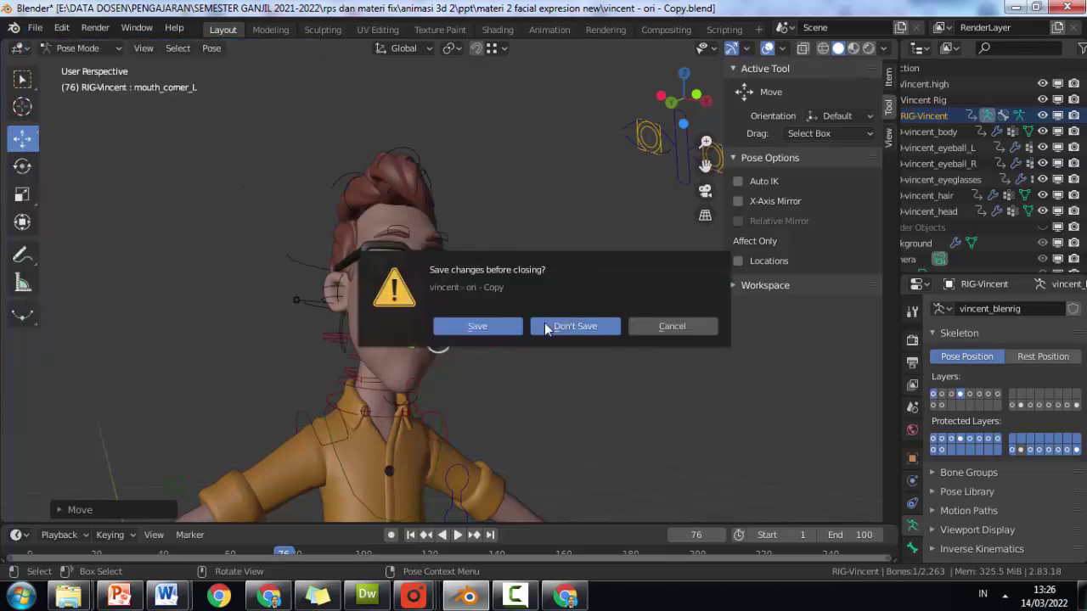
click(544, 322)
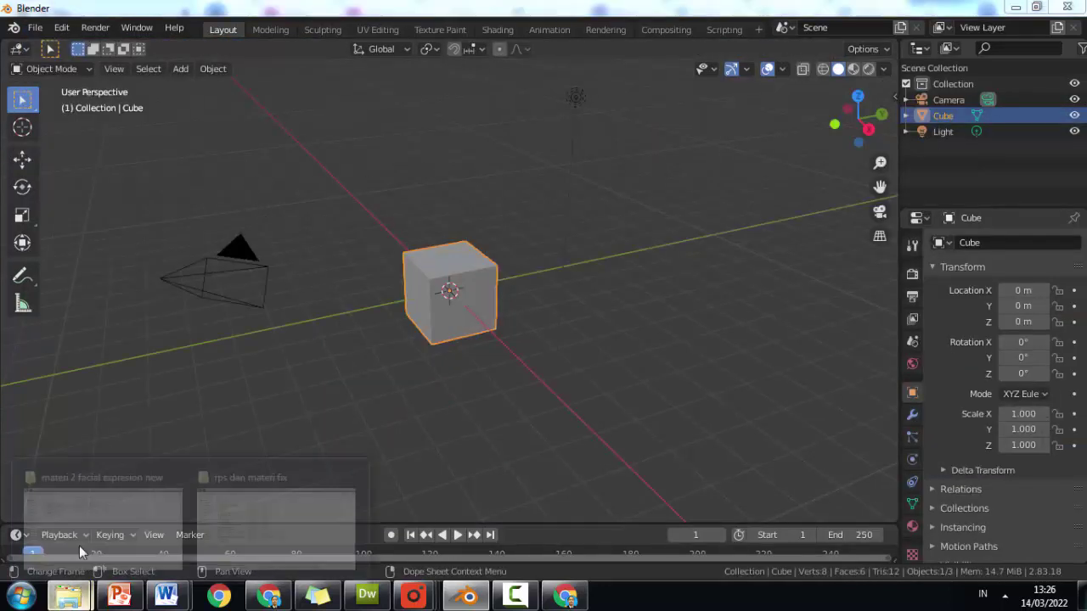
Drag vincent - ori - Copy.blend from Explorer into Blender and open it
click(85, 515)
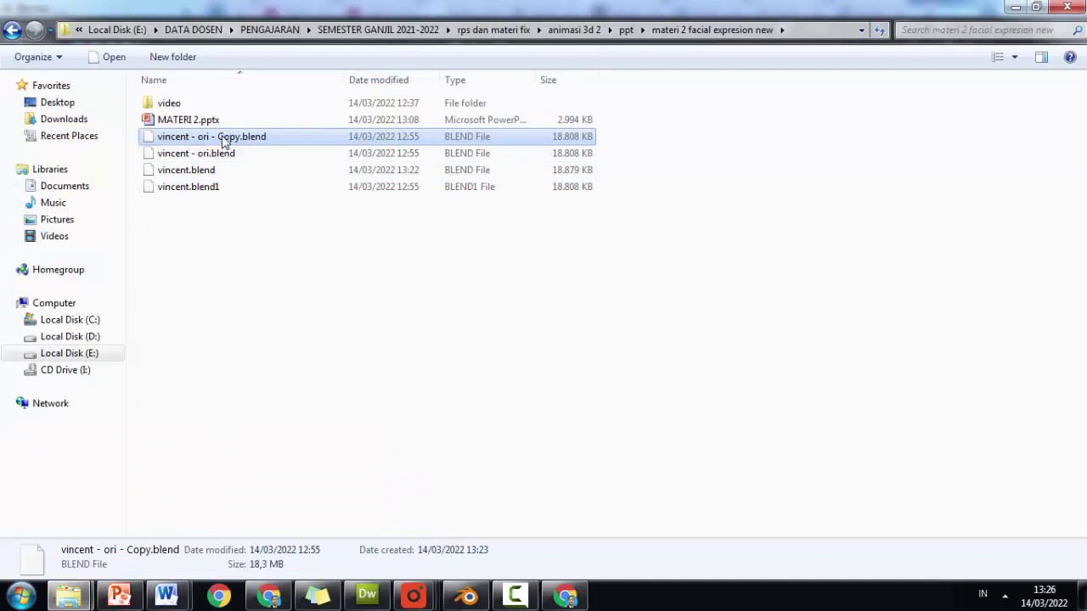
mouse_move(222, 138)
mouse_down()
mouse_move(463, 592)
mouse_move(318, 203)
mouse_up()
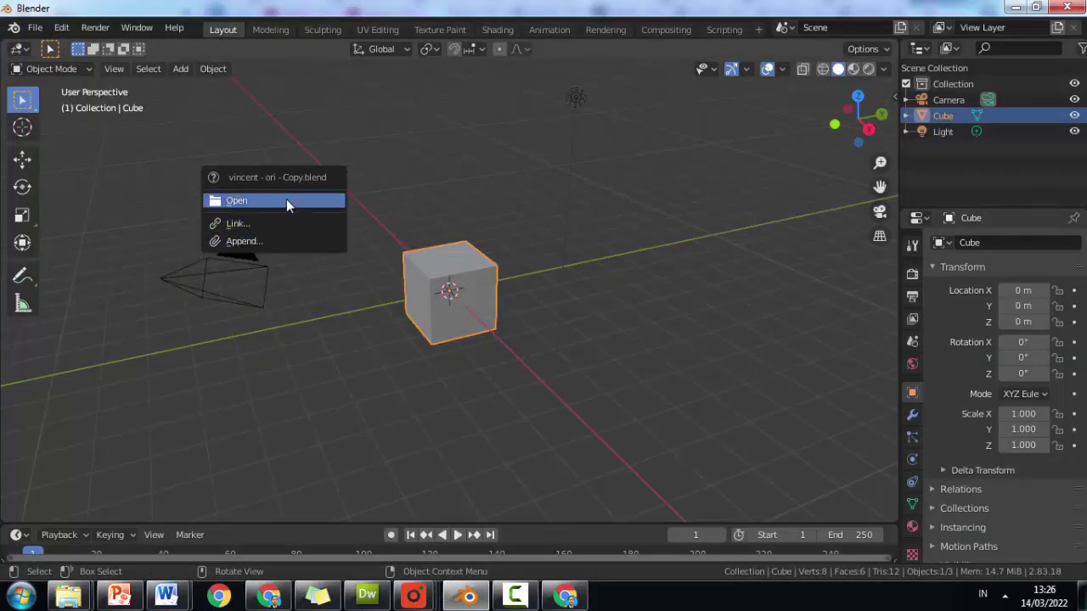
click(287, 202)
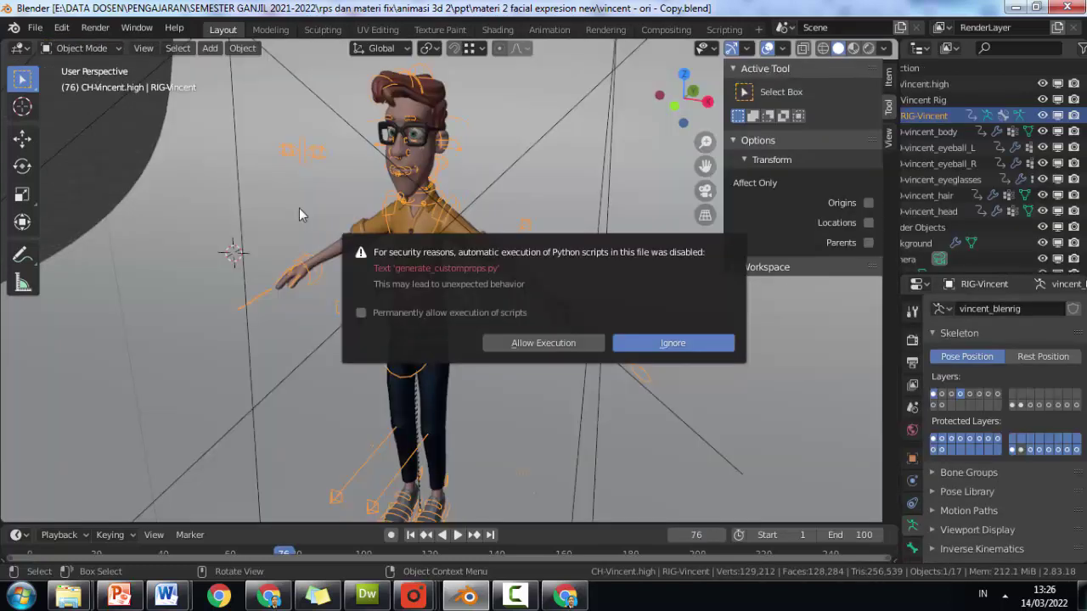
Ignore the Python script warning and frame the view frontally on Vincent's head
click(653, 343)
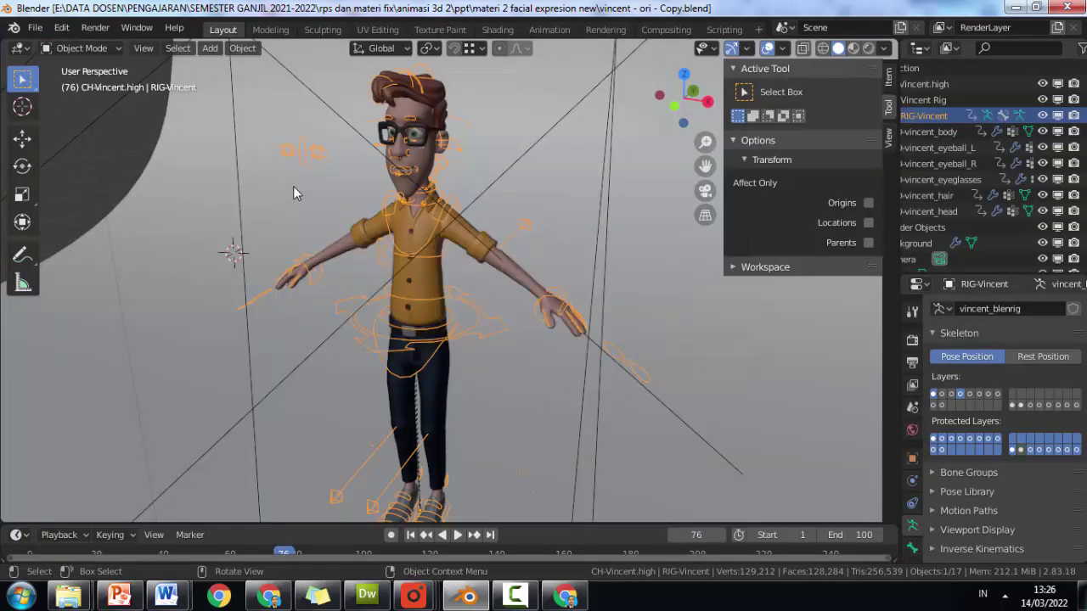
mouse_move(293, 186)
middle_down()
mouse_move(363, 217)
mouse_move(498, 108)
middle_up()
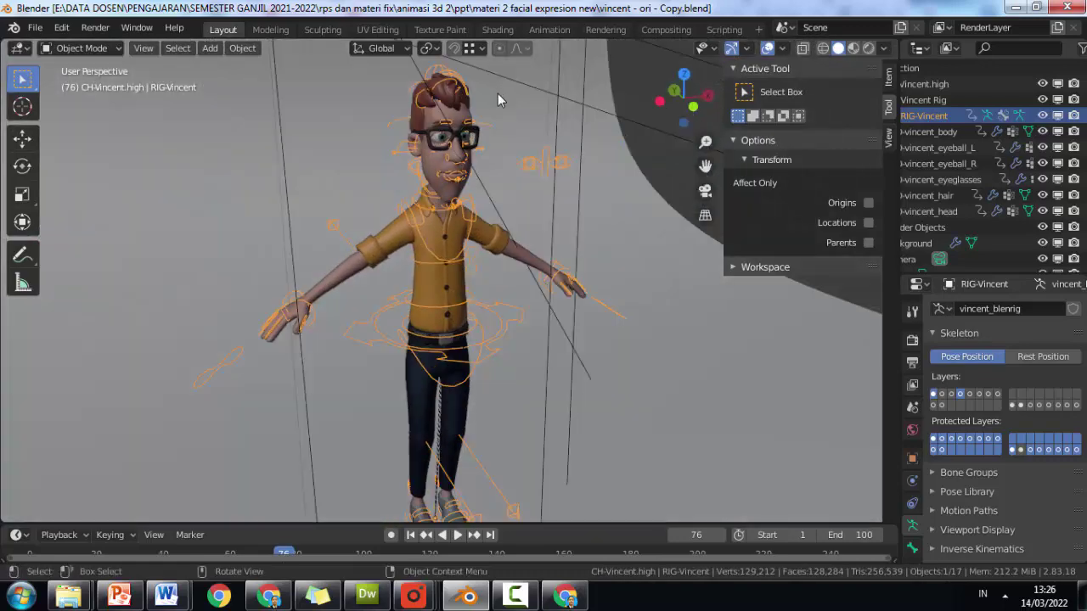
scroll(498, 111, up, 3)
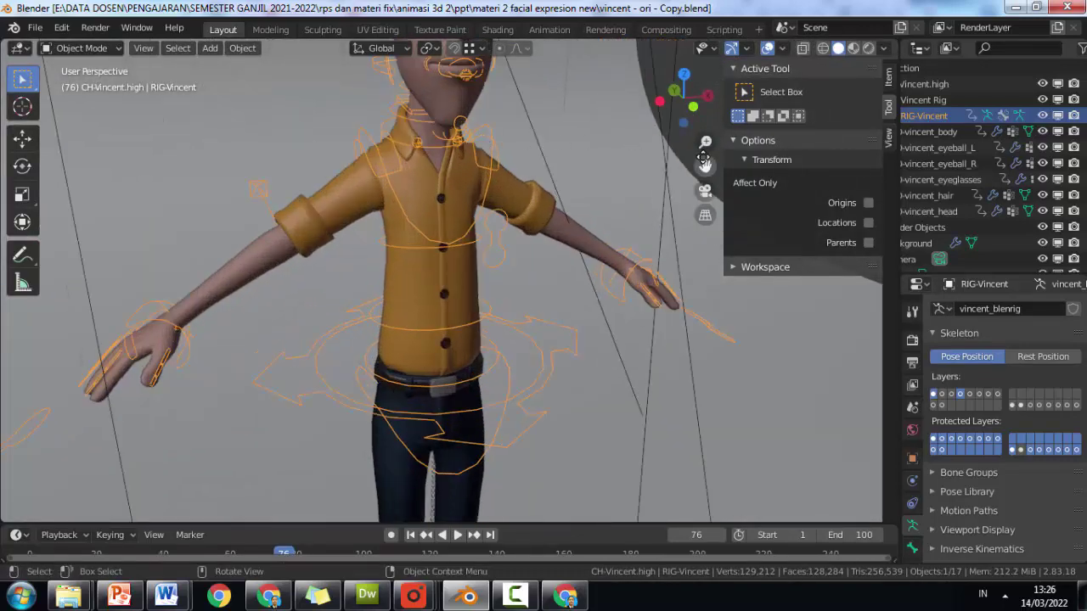
drag(704, 165, 713, 357)
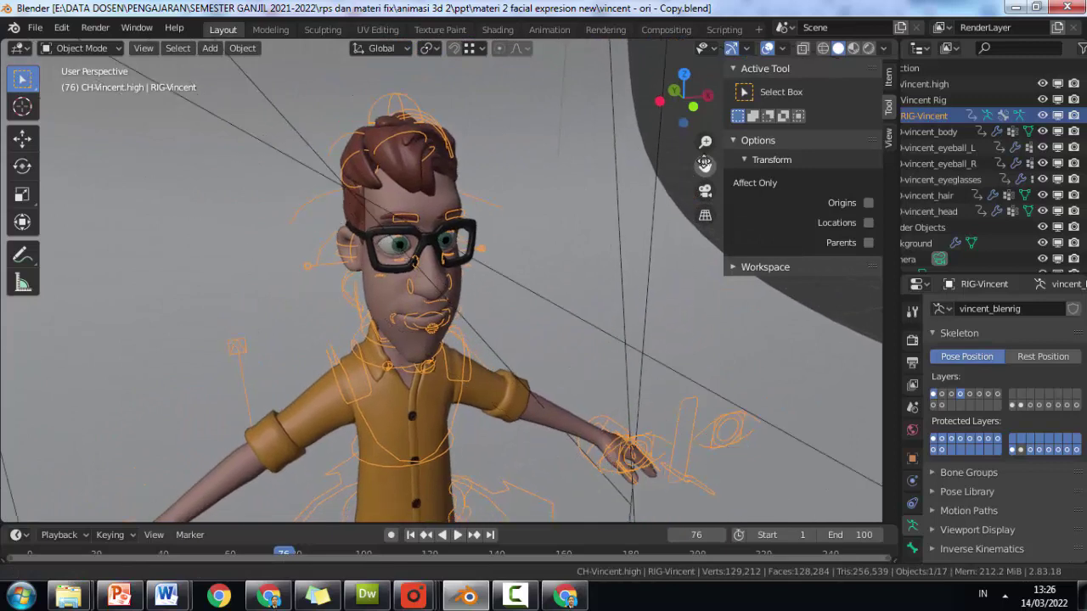
click(84, 48)
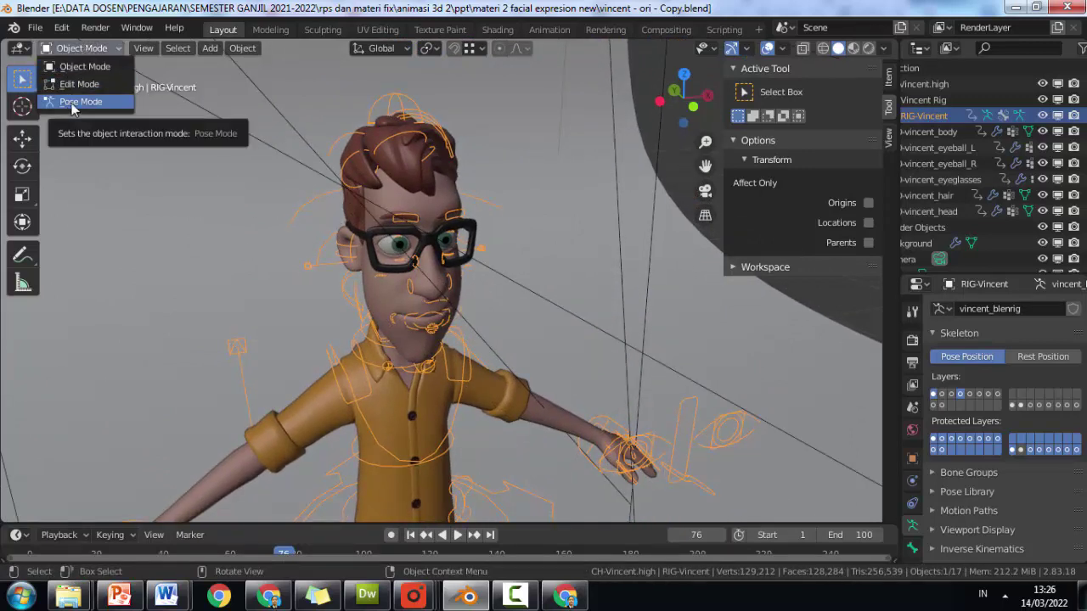
Switch the rig to Pose Mode and orbit close to select the look_R eye control
click(74, 104)
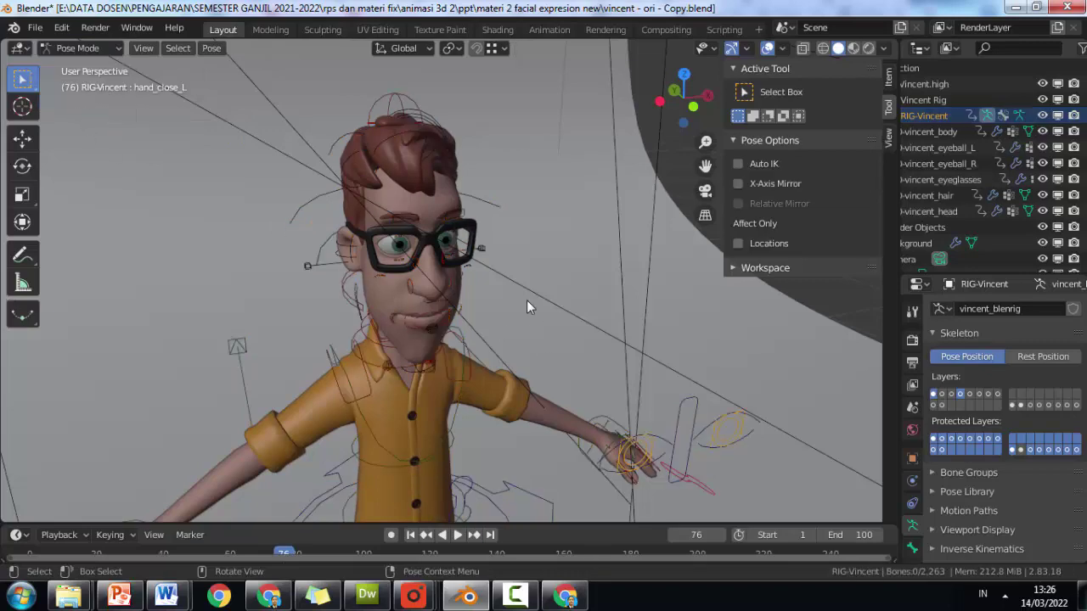
middle_drag(527, 308, 537, 271)
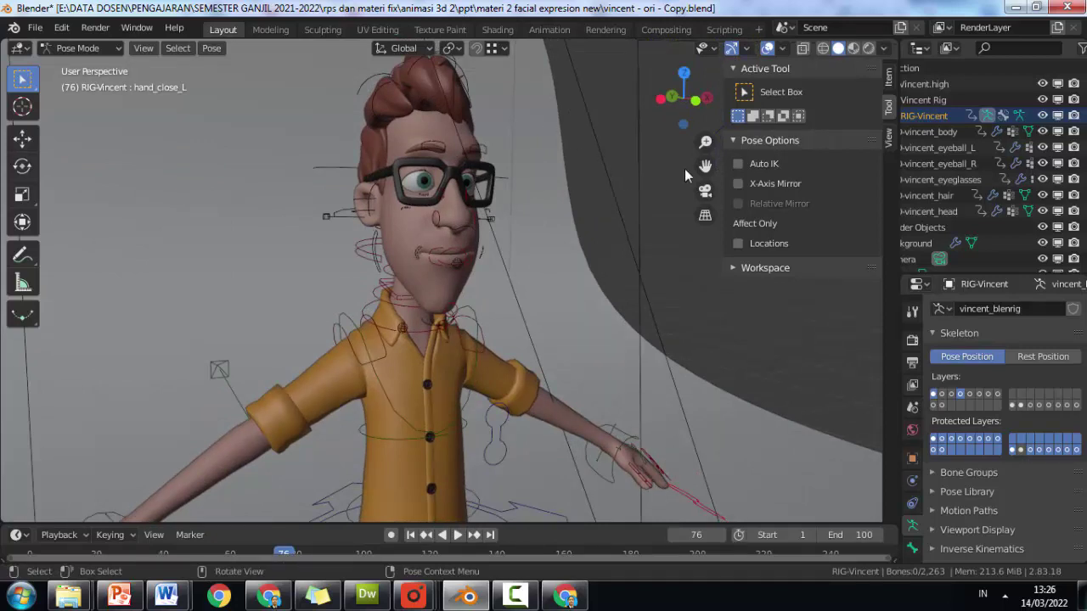
middle_drag(684, 174, 519, 291)
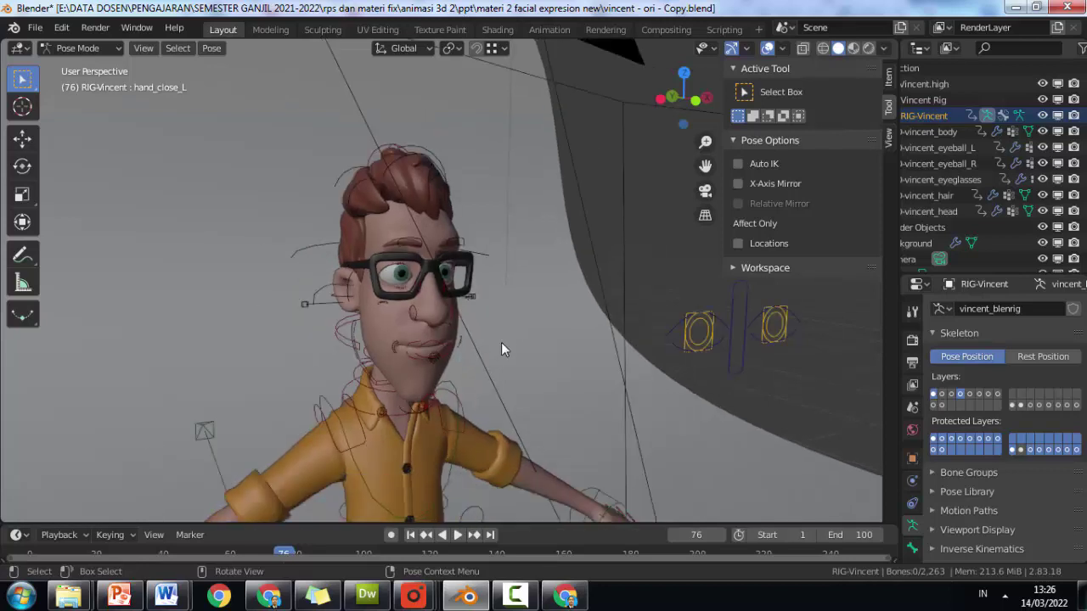
click(677, 327)
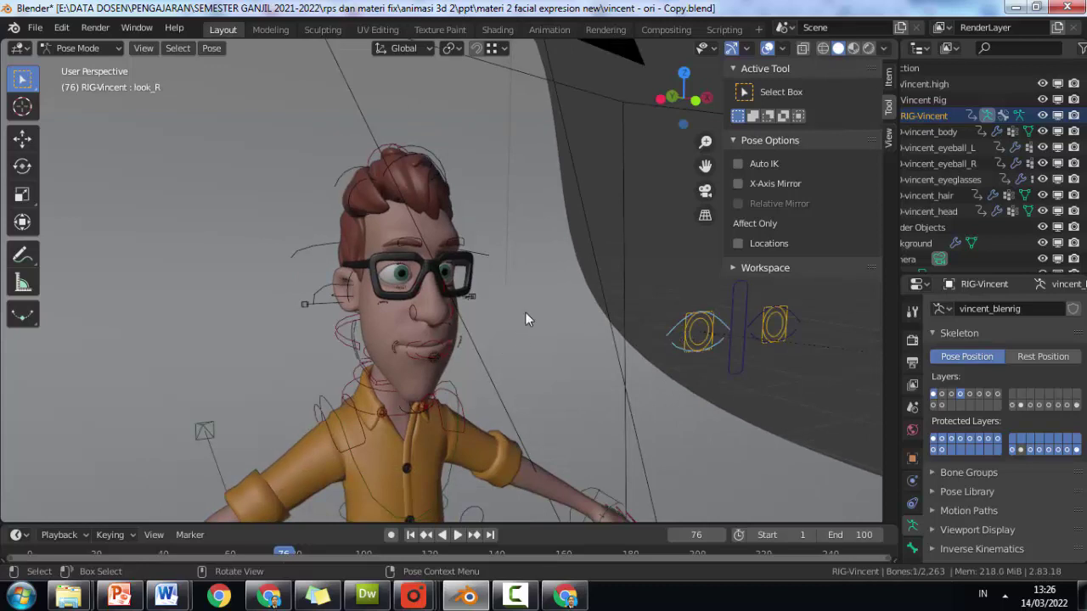
Zoom in under the face, select mouth_ctrl and activate the Move tool
scroll(419, 373, up, 2)
scroll(418, 373, up, 2)
middle_drag(502, 370, 513, 344)
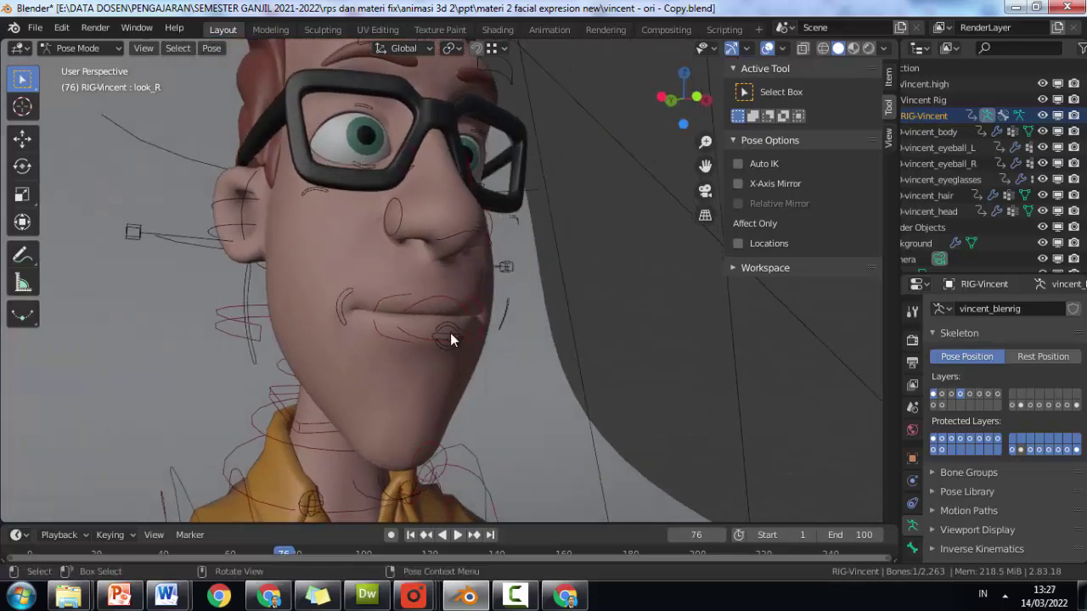
click(450, 335)
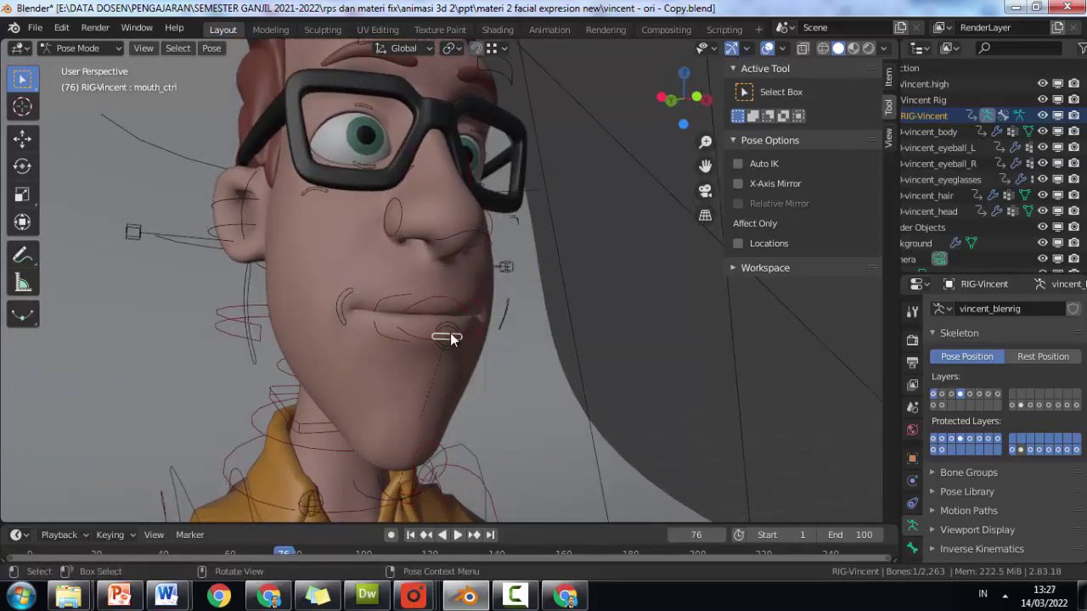
click(22, 137)
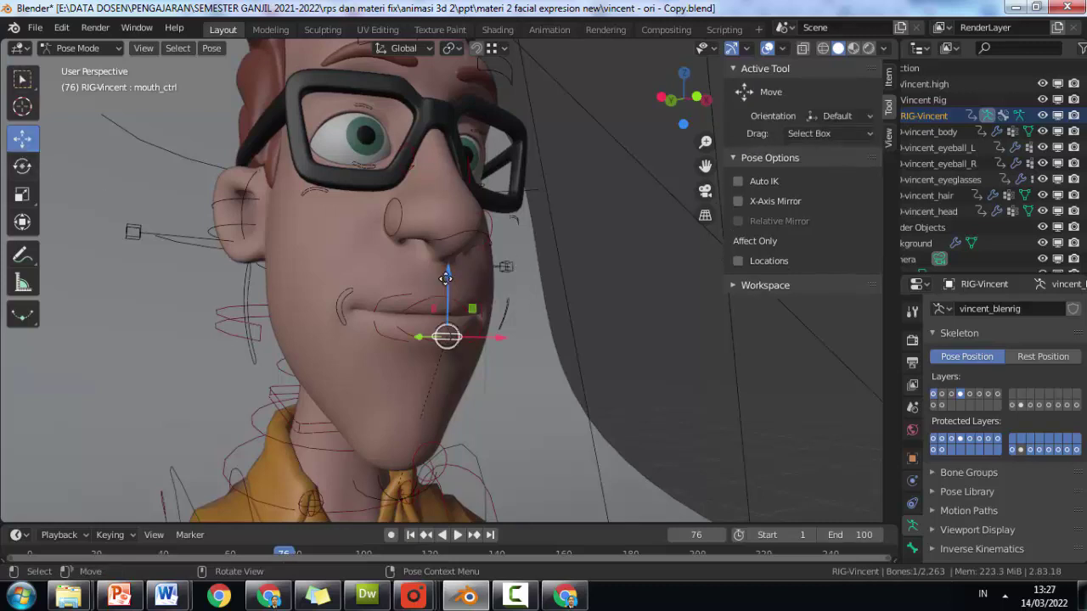
Pull mouth_ctrl down to open the mouth wide and lift mouth_up_ctrl
drag(444, 279, 447, 324)
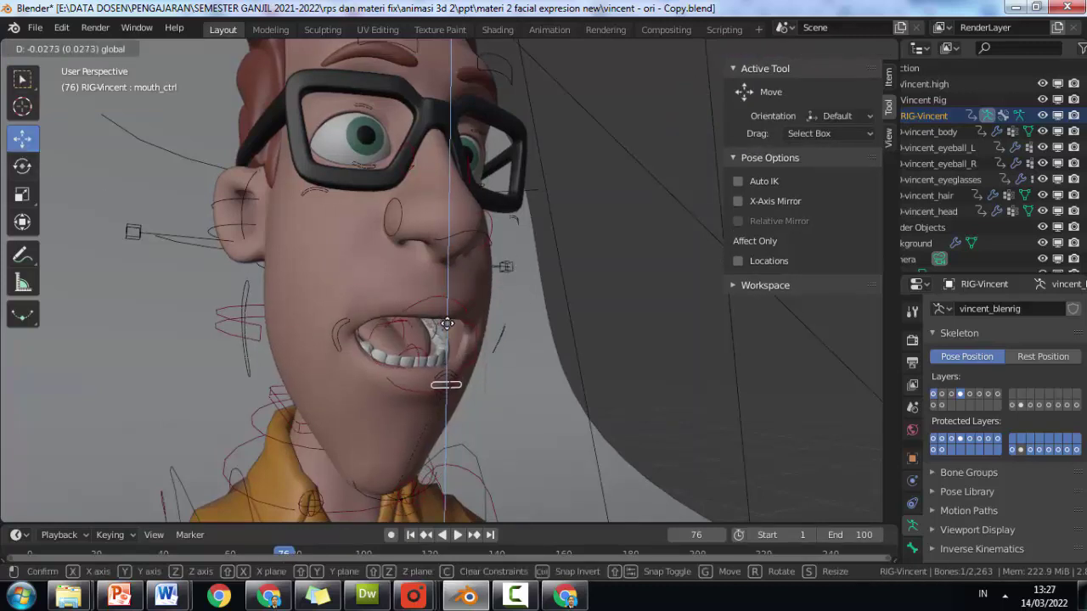
drag(447, 323, 446, 393)
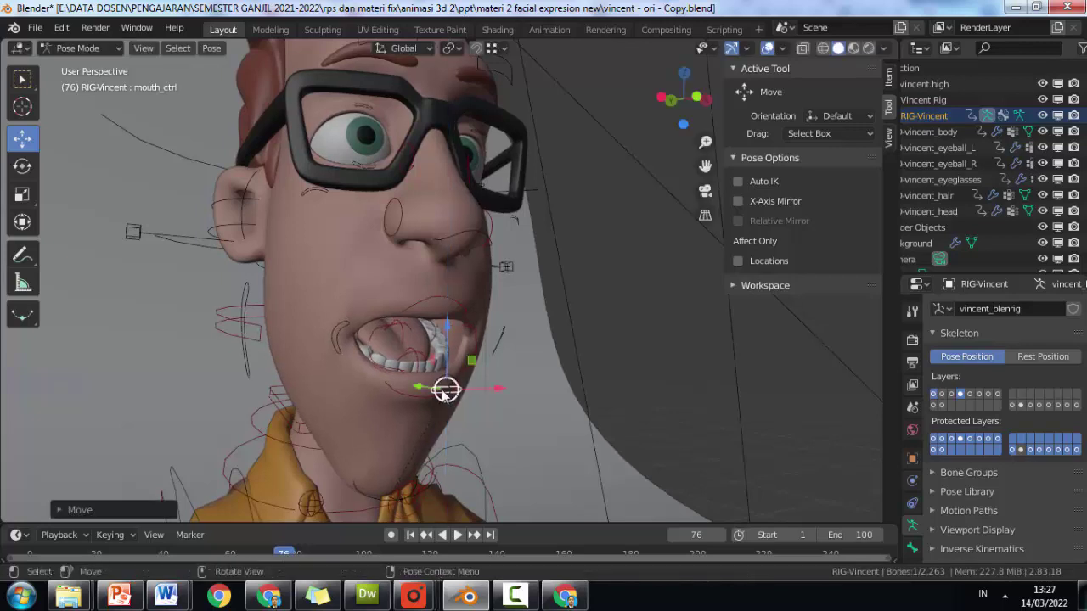
click(463, 384)
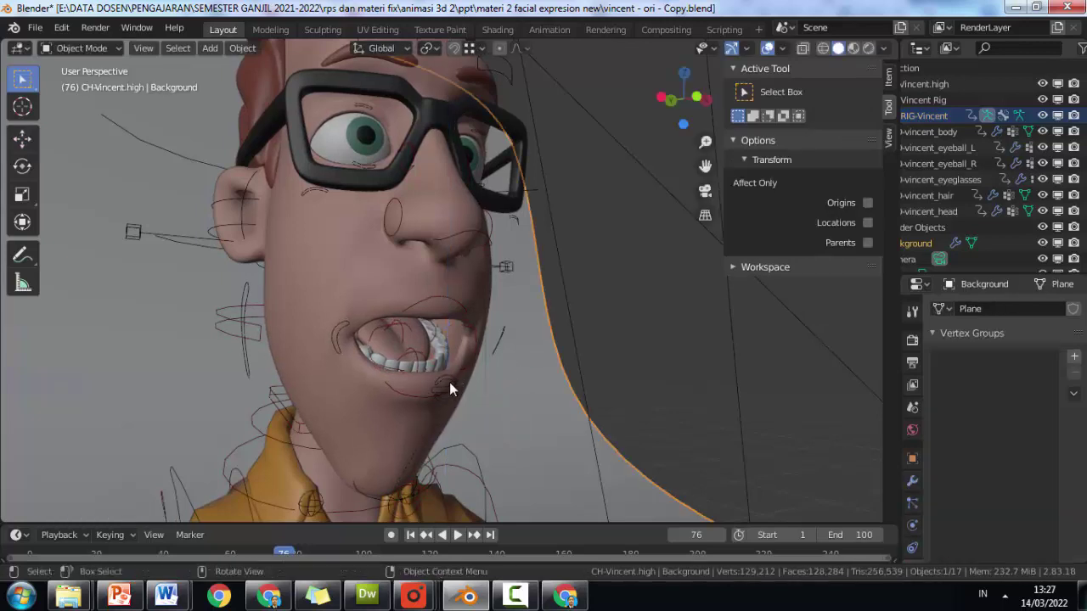
click(448, 375)
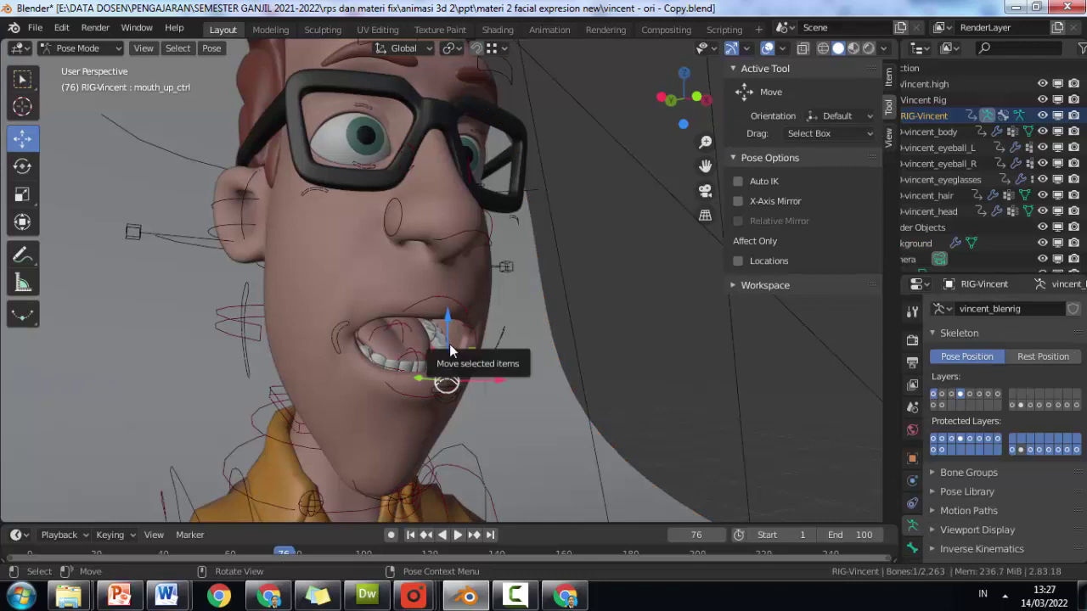
drag(449, 344, 457, 307)
drag(511, 380, 446, 392)
Raise mouth_ctrl back up so Vincent's lips close together
click(445, 390)
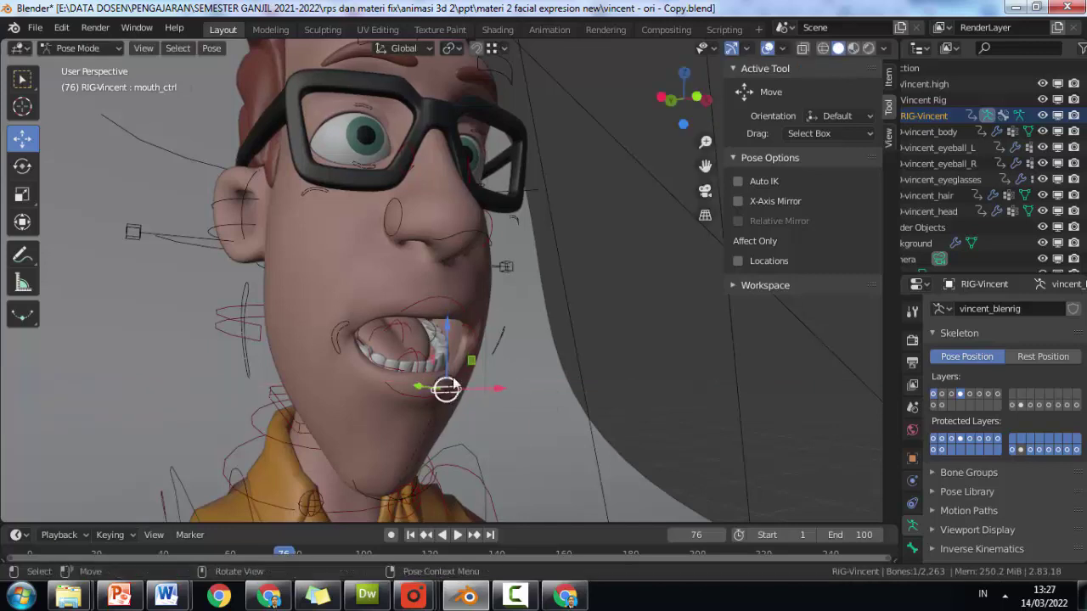
drag(448, 344, 457, 292)
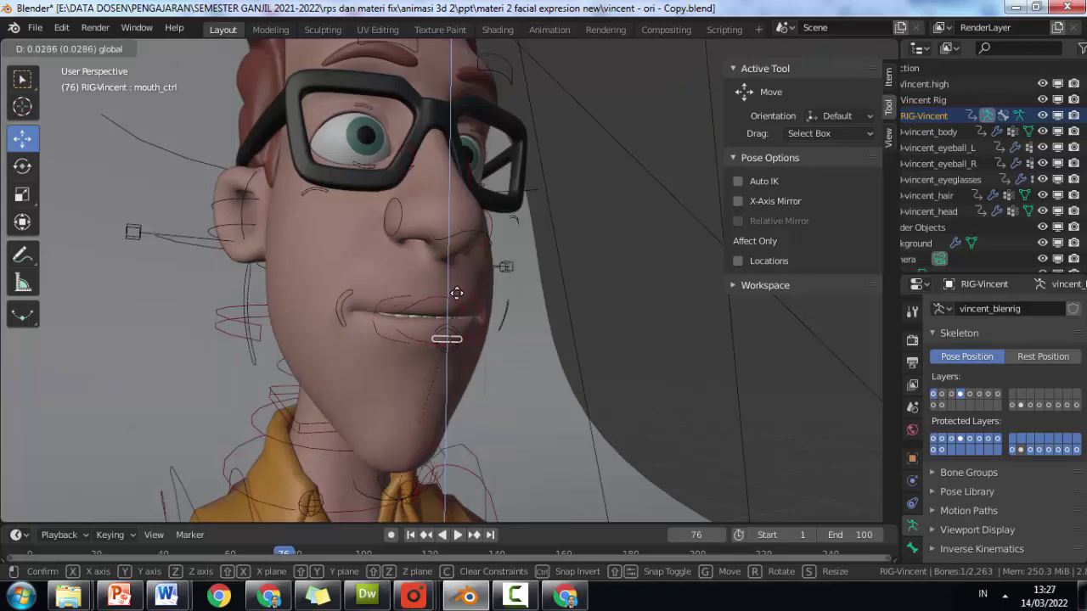
drag(457, 292, 381, 316)
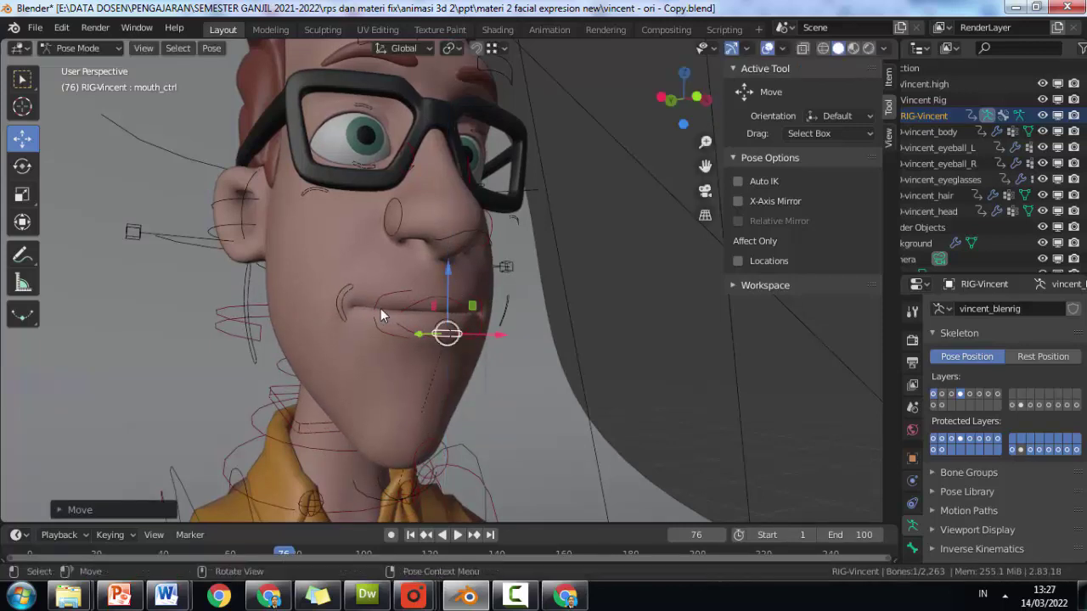
Raise the right mouth corner control and orbit to the left corner
click(356, 263)
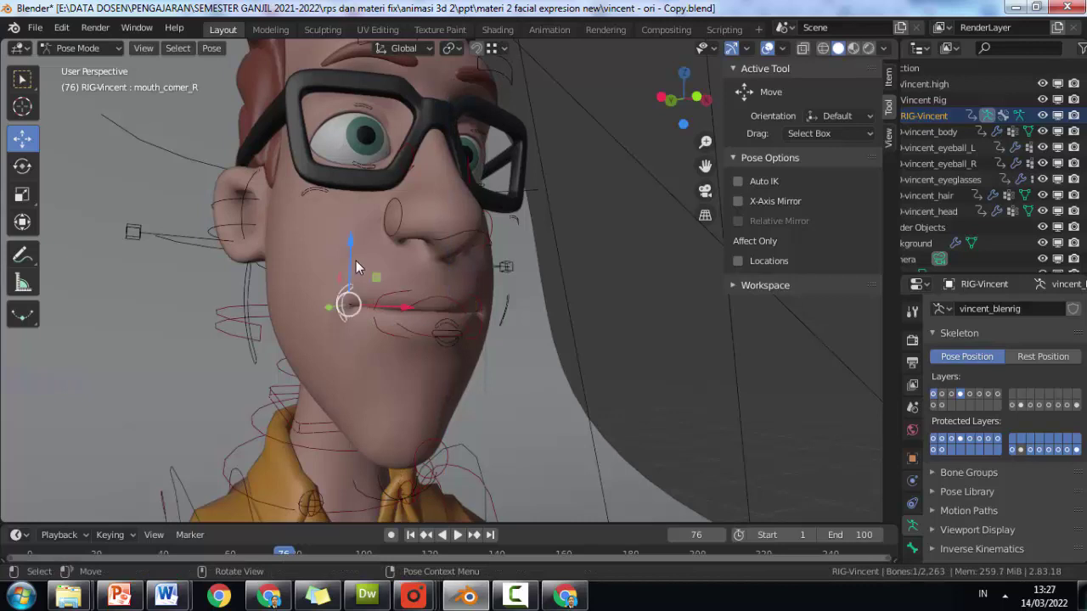
drag(354, 259, 507, 301)
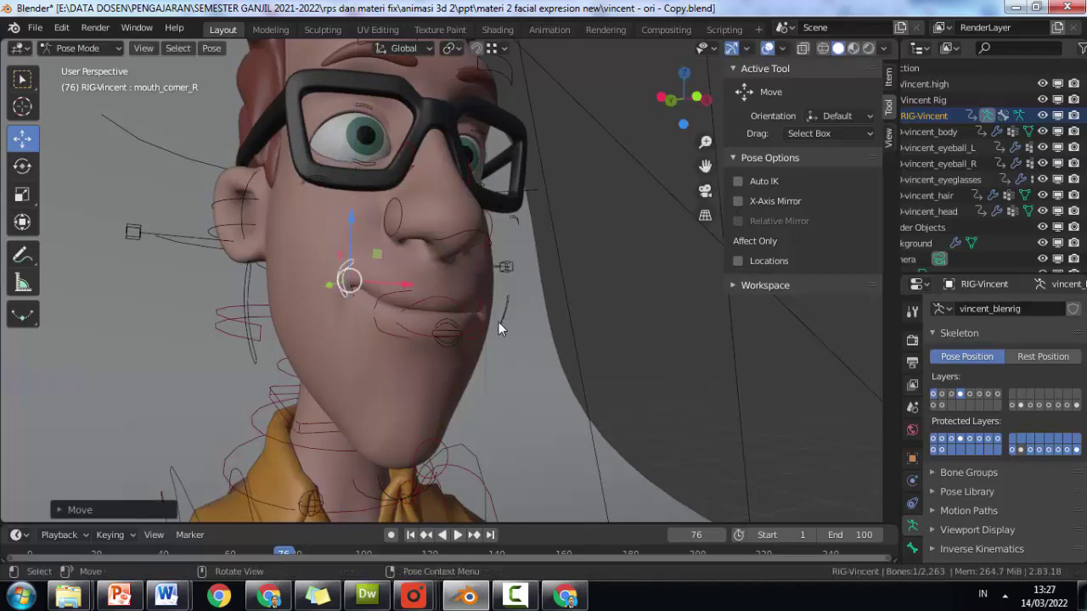
click(490, 329)
middle_drag(482, 341, 436, 344)
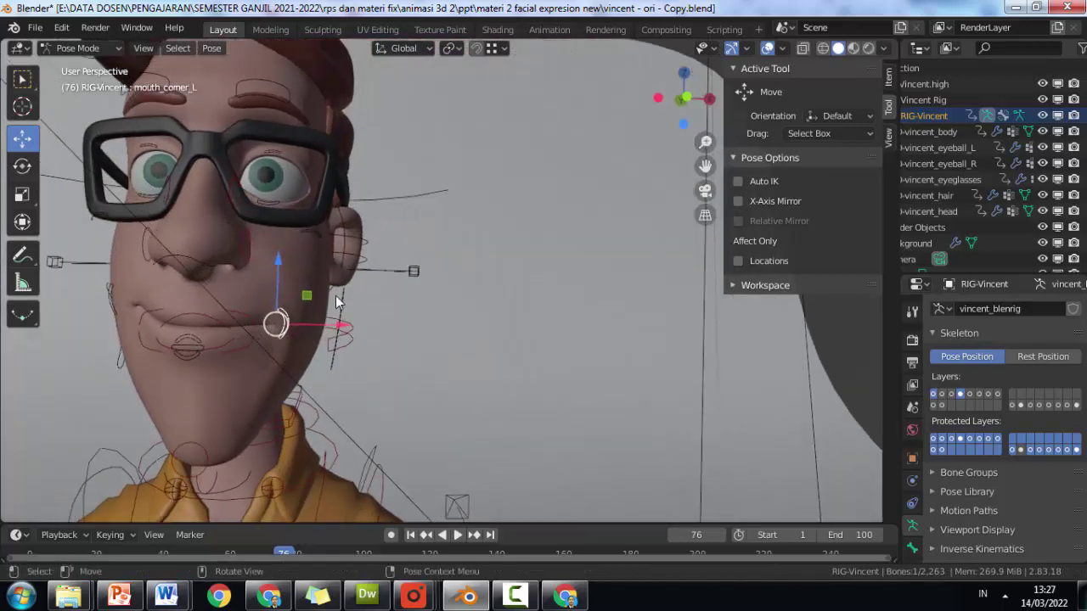
Shift mouth_corner_L along Z, then lower mouth_ctrl to show both teeth rows
drag(279, 271, 295, 249)
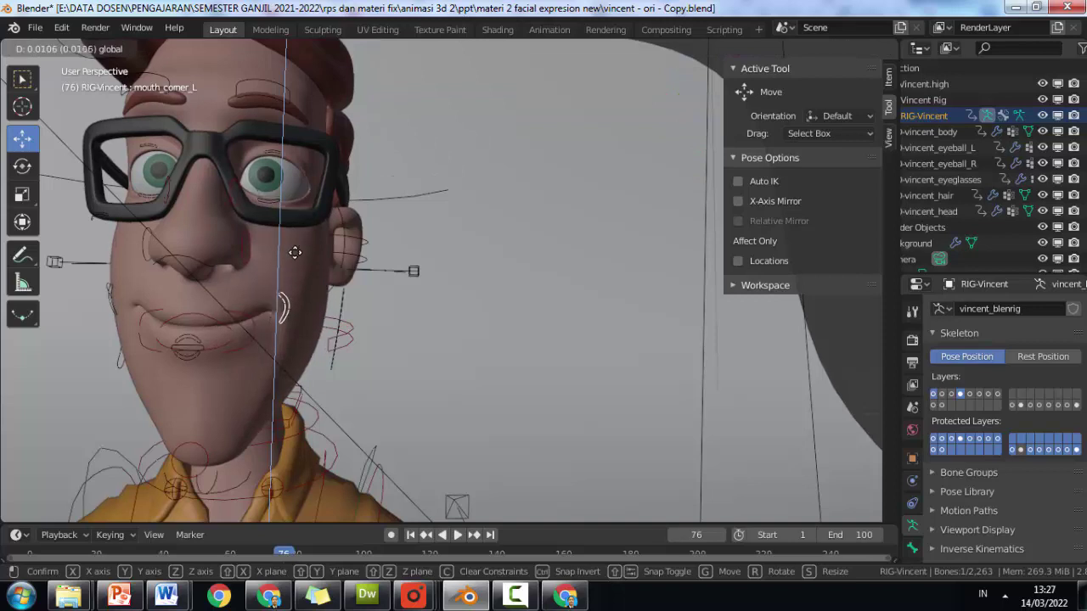
drag(295, 249, 298, 243)
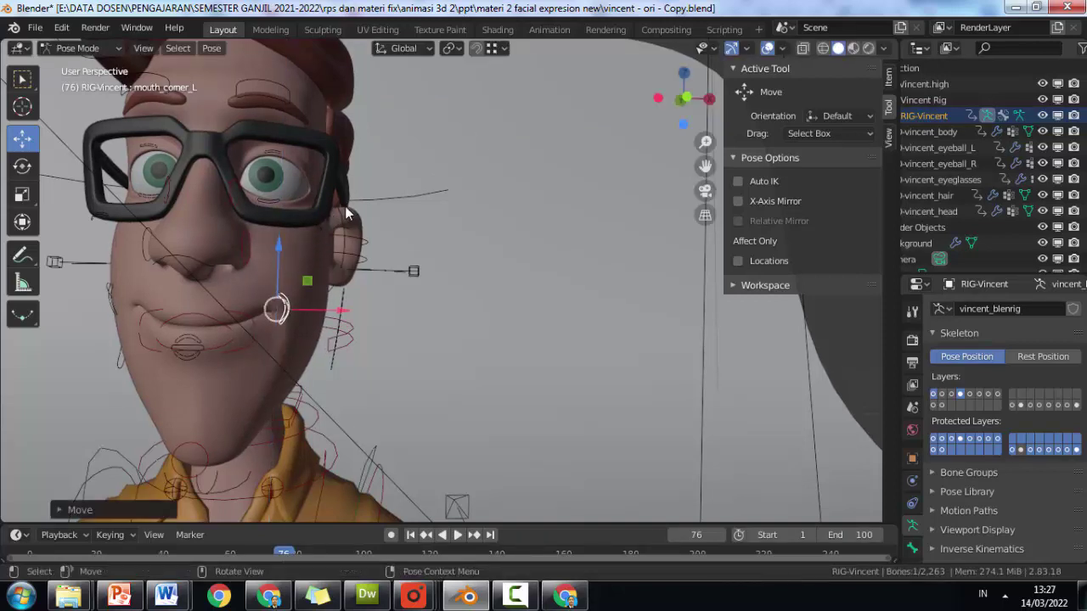
click(194, 348)
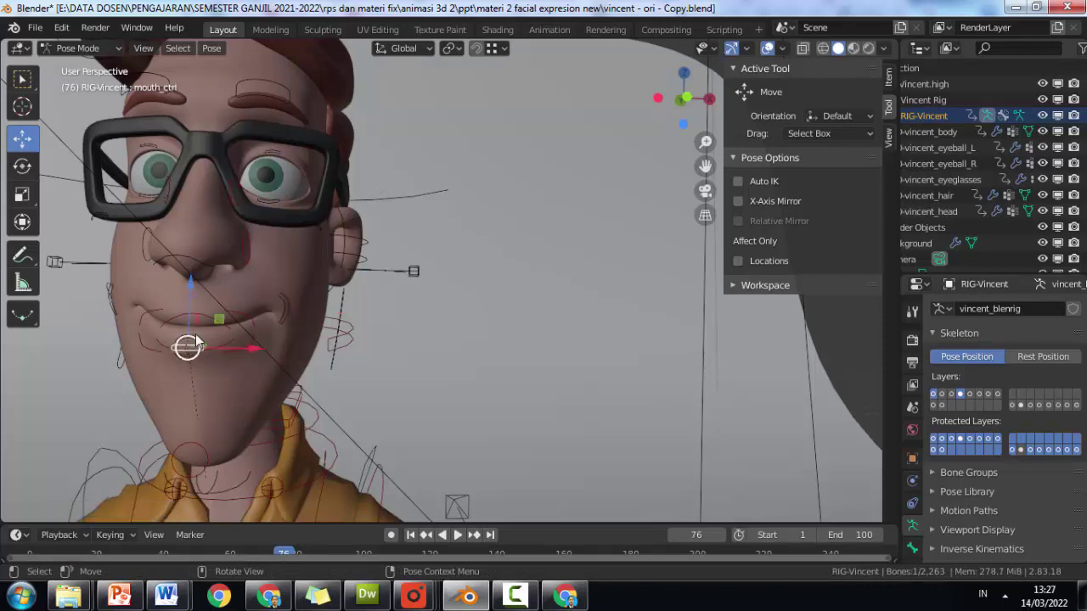
mouse_move(193, 303)
mouse_down()
mouse_move(186, 354)
mouse_move(200, 321)
mouse_up()
Move the upper and lower lip controls vertically along Z
click(201, 321)
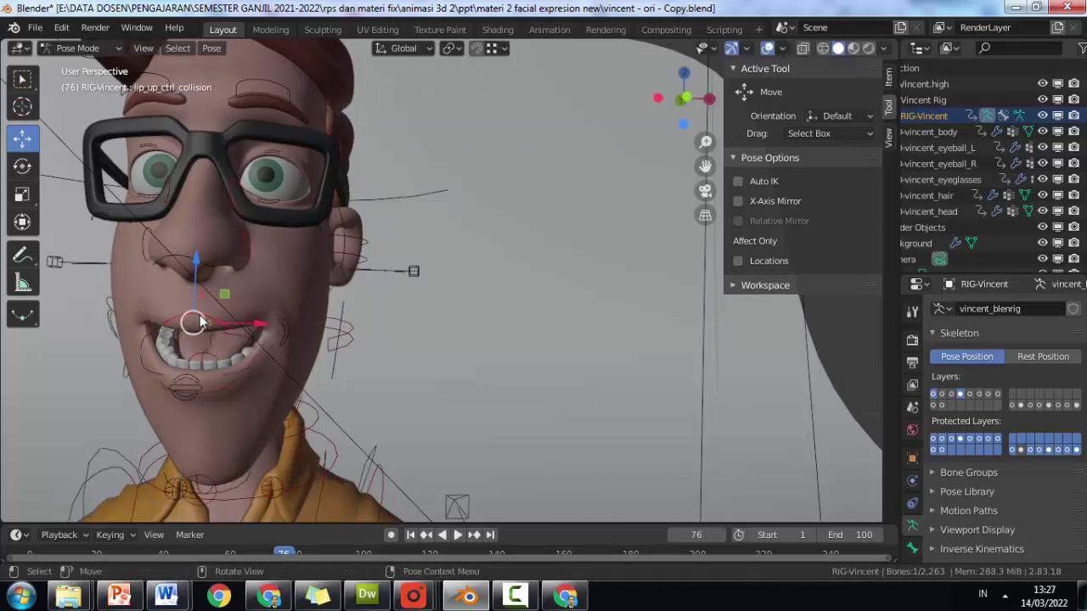
drag(196, 264, 196, 262)
key(z)
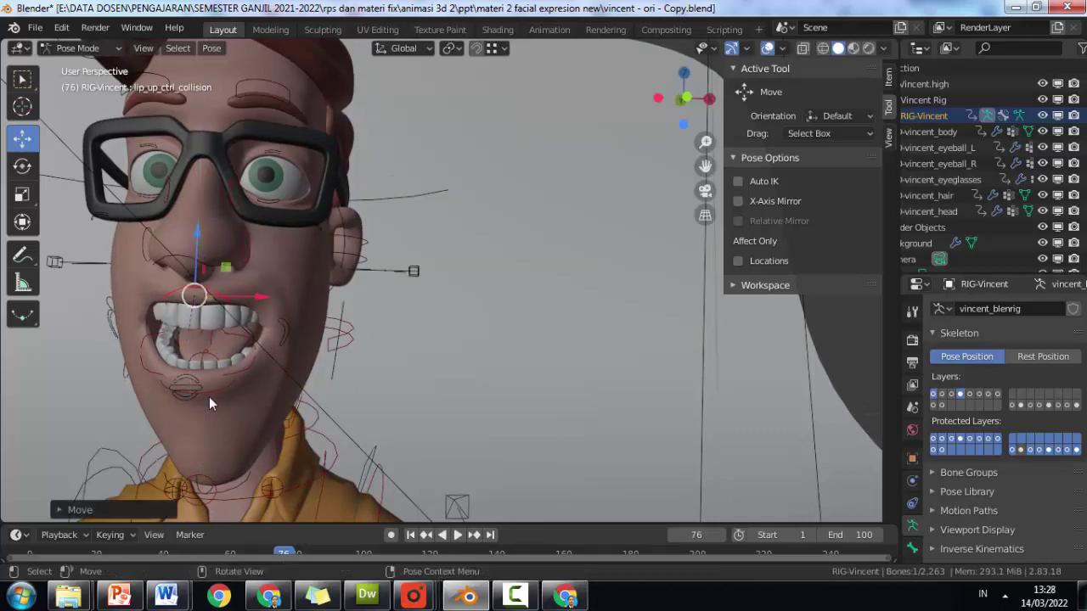
click(210, 390)
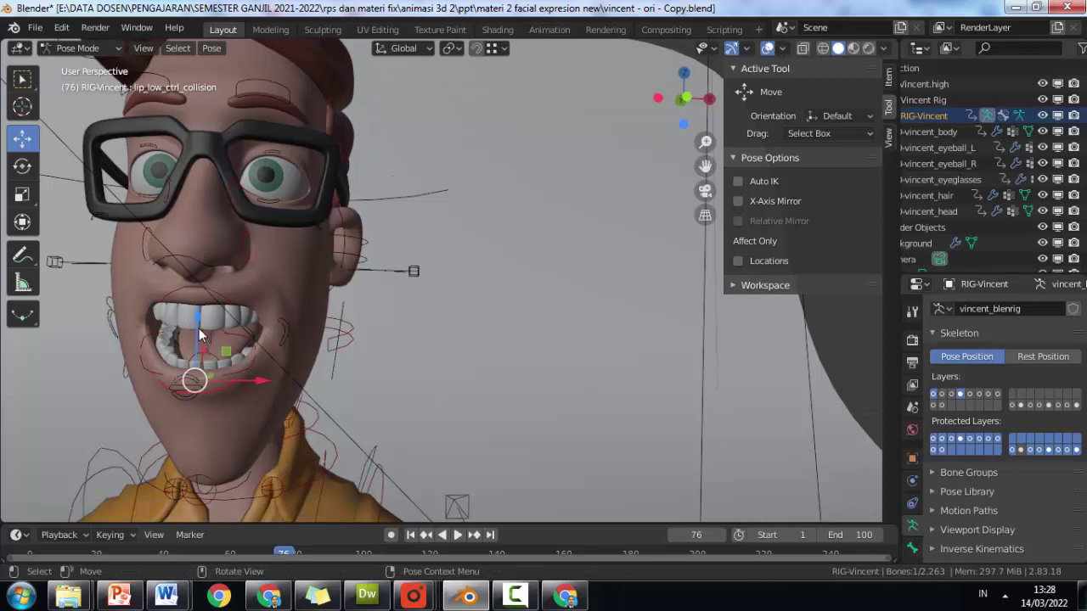
mouse_move(202, 338)
mouse_down()
mouse_move(193, 361)
mouse_move(197, 344)
mouse_up()
key(z)
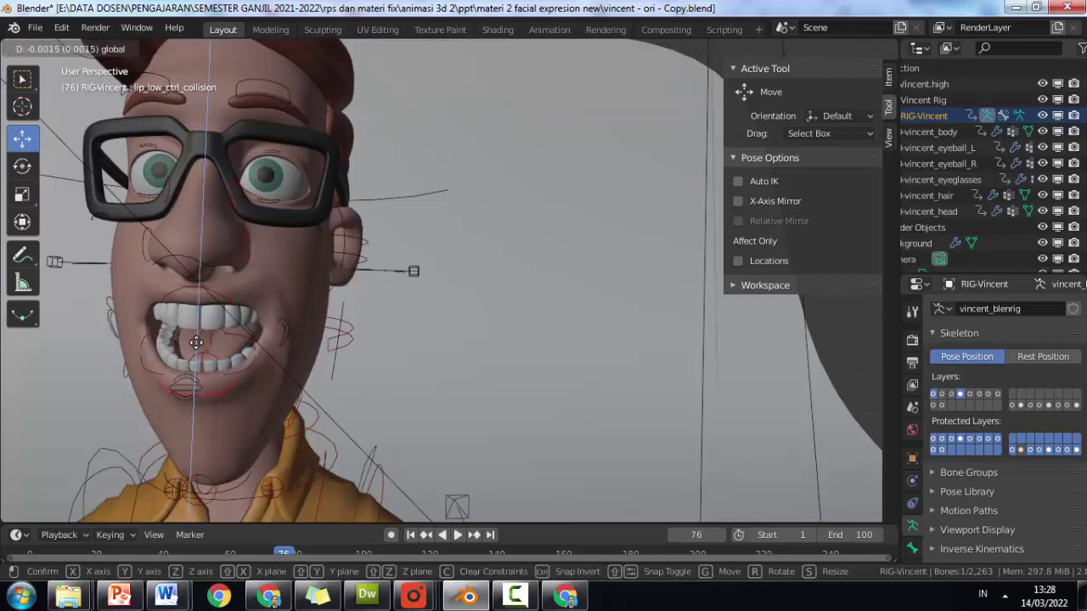
drag(196, 344, 196, 343)
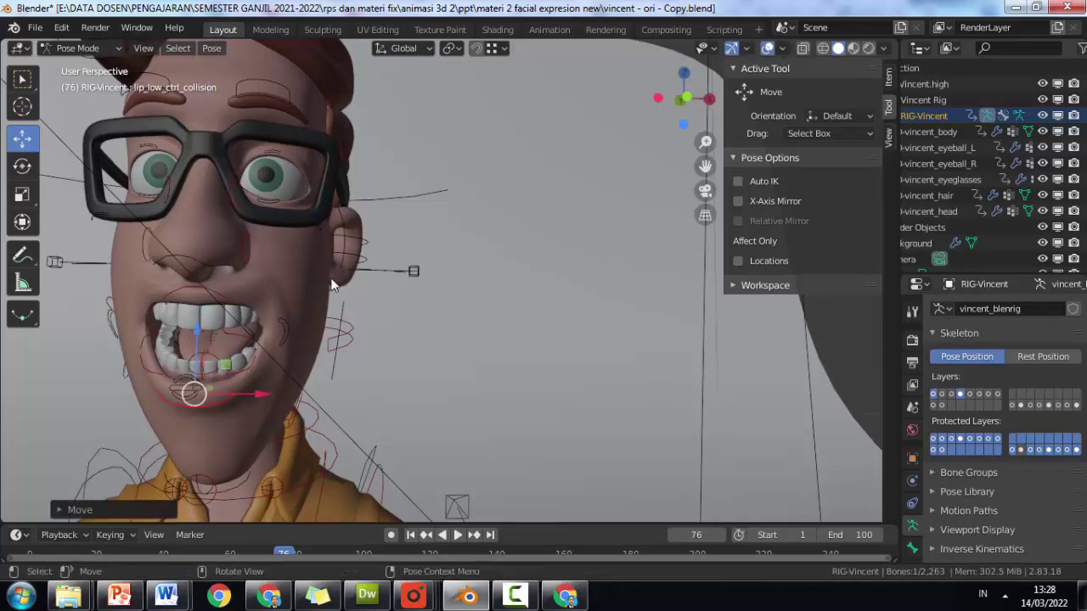
From a three-quarter view, lower the upper lip control
mouse_move(297, 284)
middle_down()
mouse_move(348, 286)
mouse_move(327, 335)
middle_up()
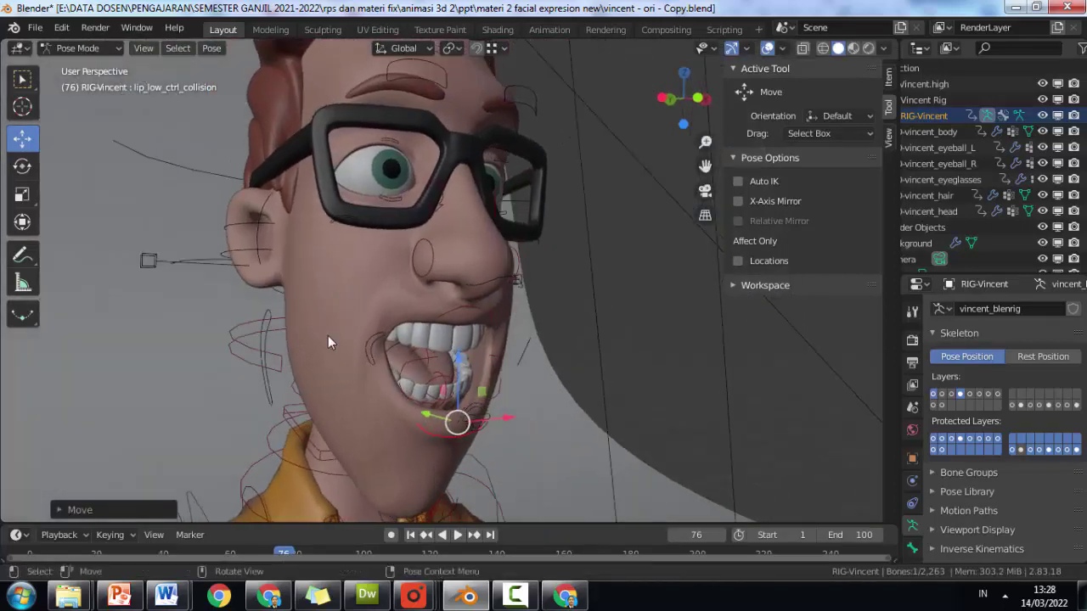
click(378, 342)
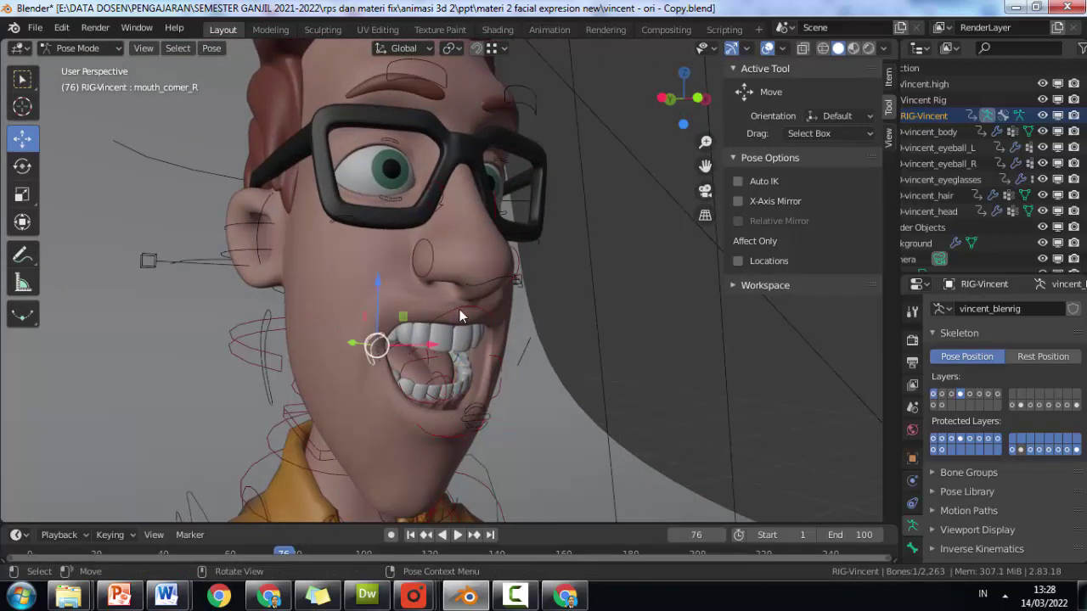
click(469, 301)
drag(473, 270, 468, 314)
Undo the lip edits back to a closed mouth and return to a frontal view
key(ctrl+z)
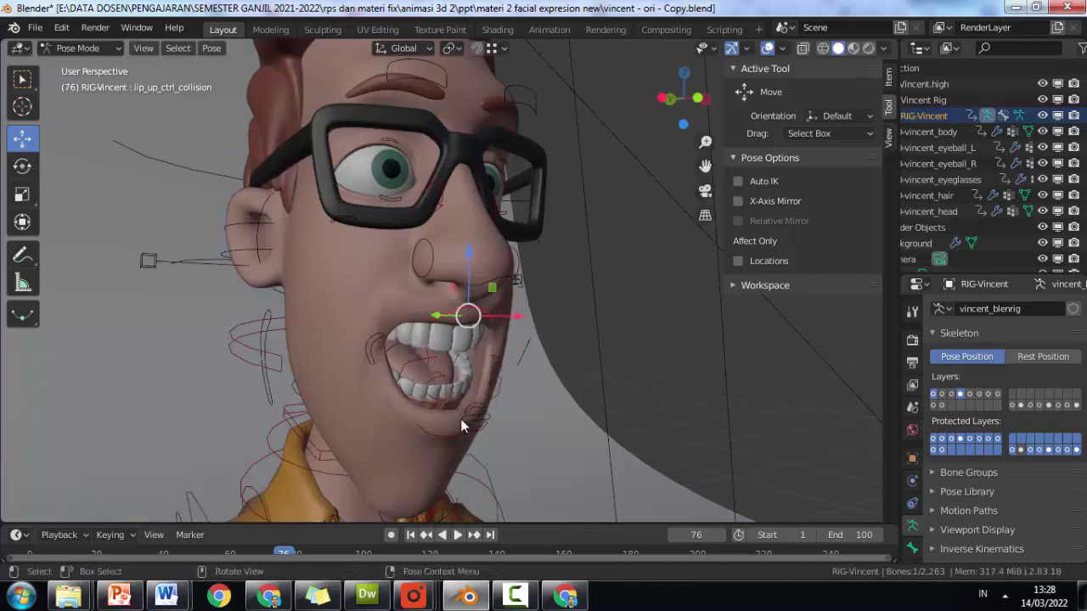
key(ctrl+z)
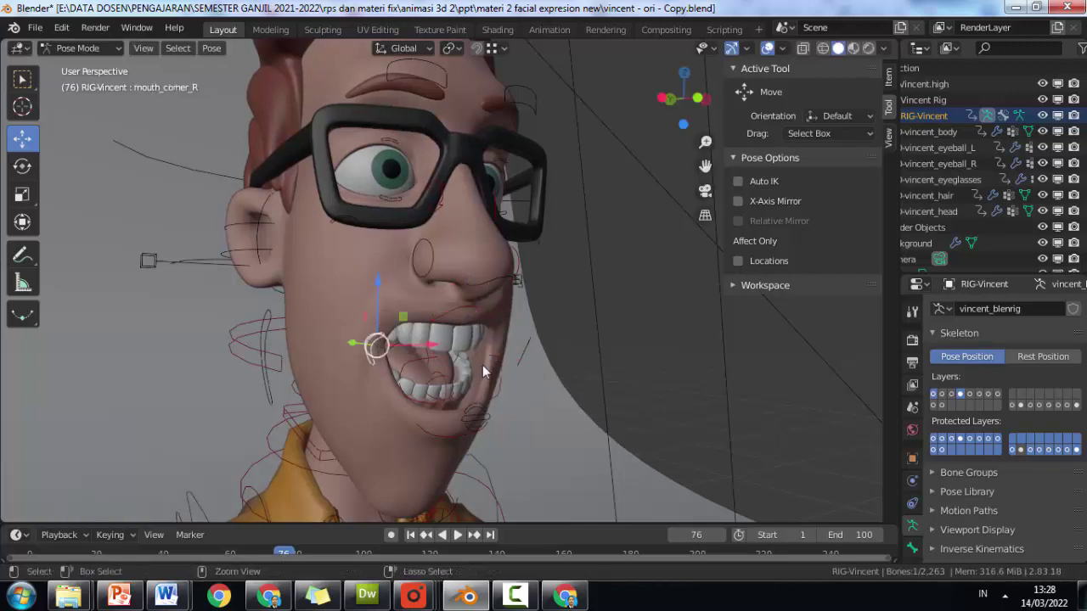
key(ctrl+z)
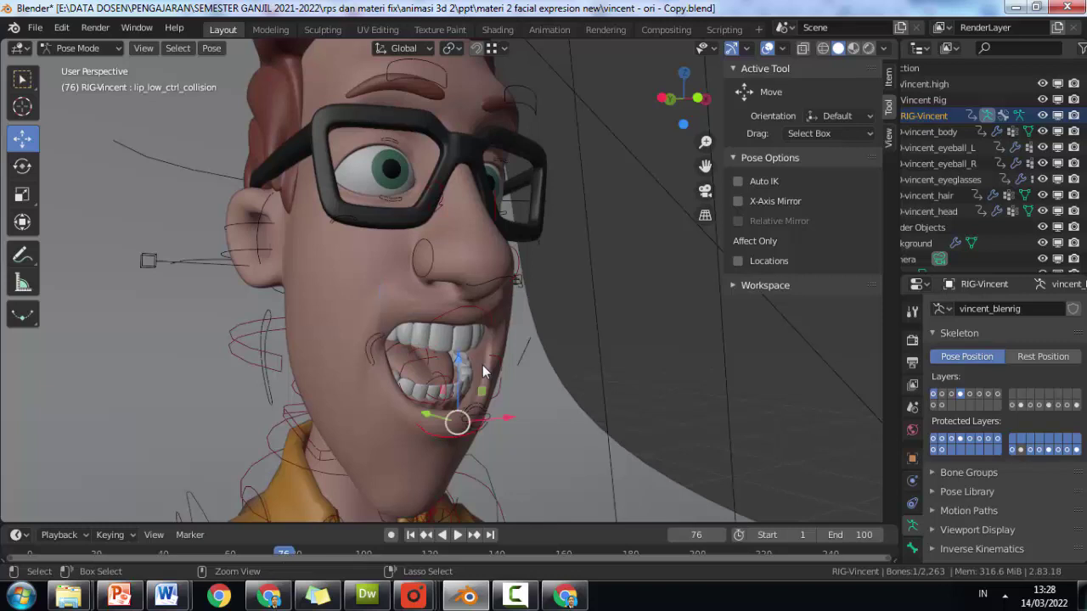
key(ctrl+z)
key(ctrl+z)
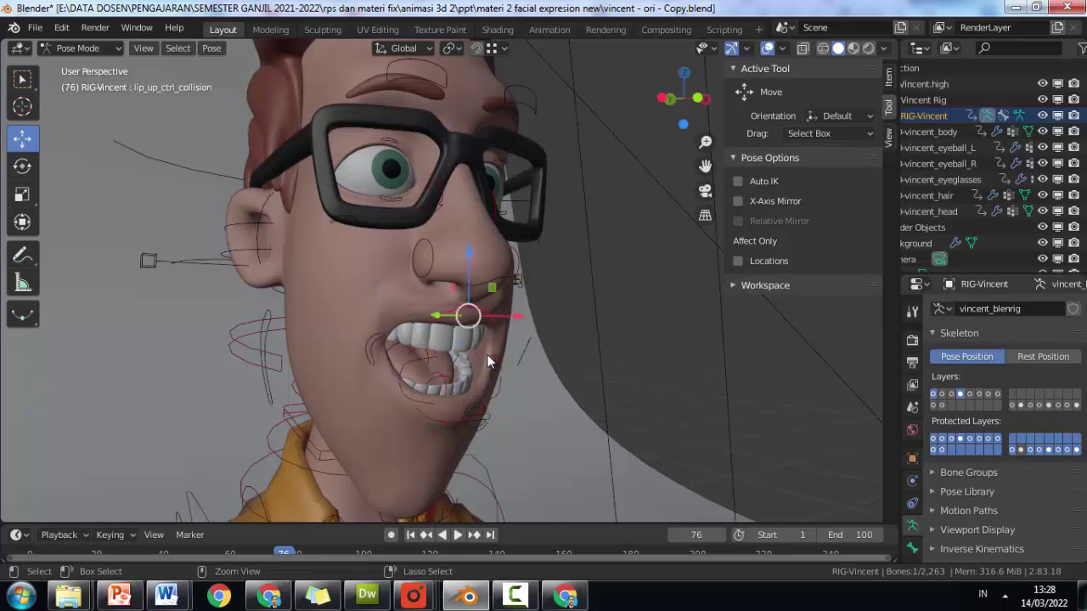
key(ctrl+z)
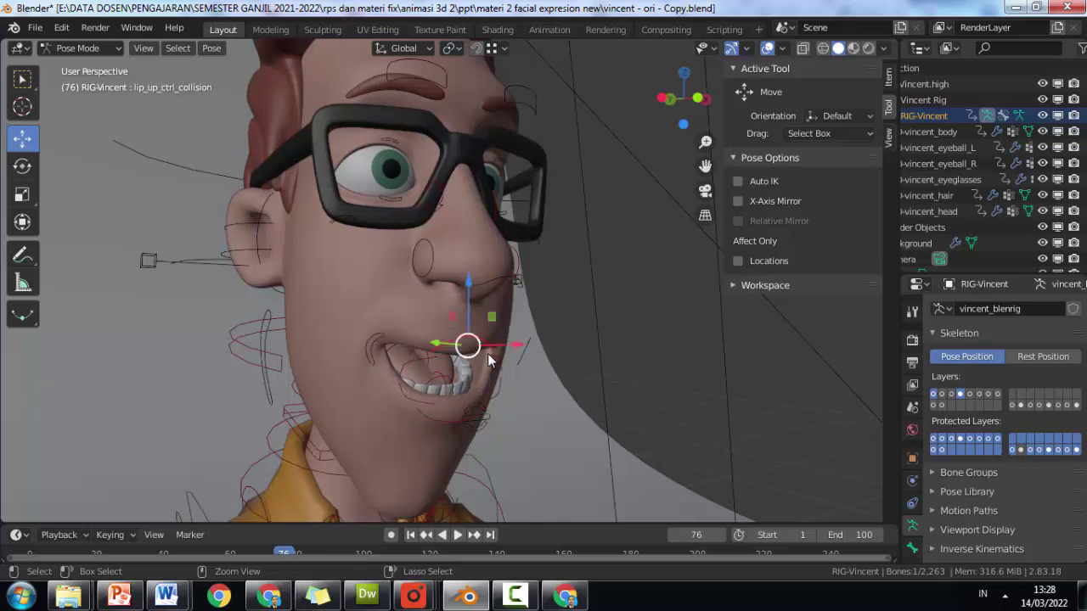
key(ctrl+z)
key(ctrl+z)
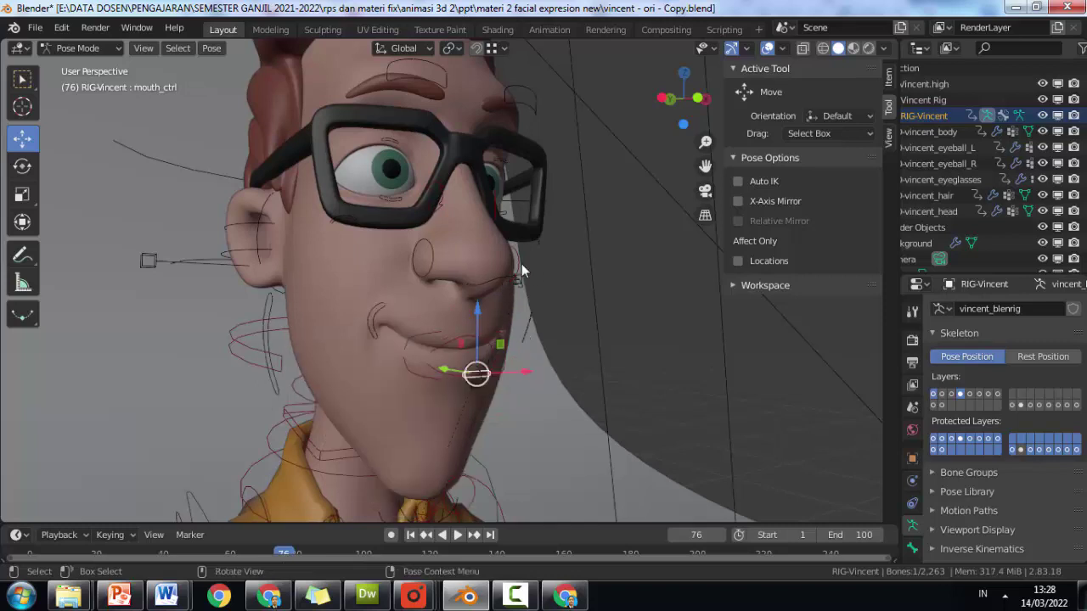
middle_drag(500, 392, 489, 385)
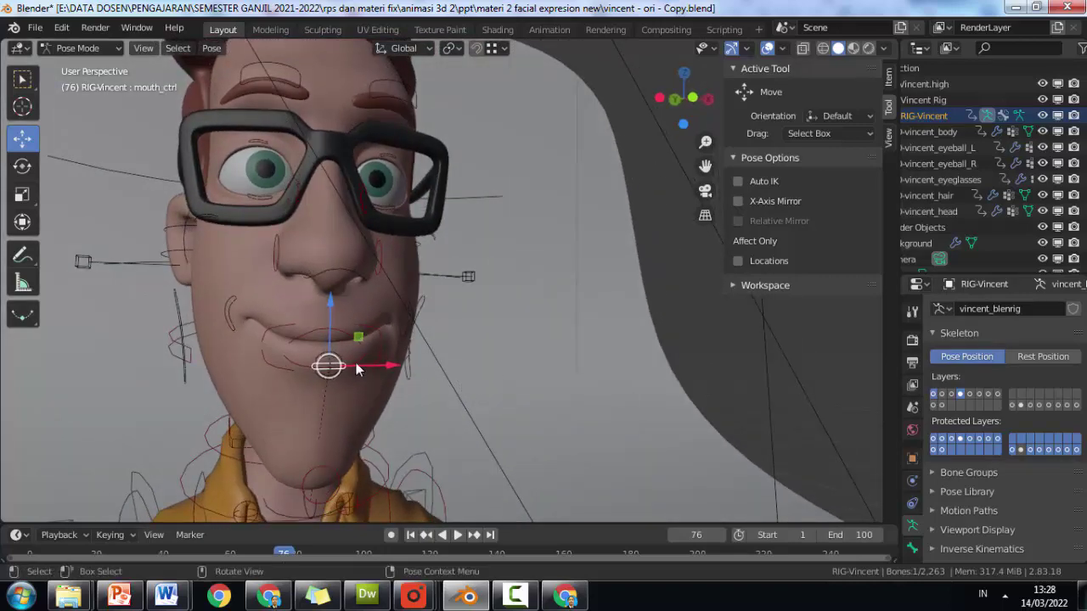
Cycle through the mouth corner, lip and main controls to reach the mouth master control
click(233, 311)
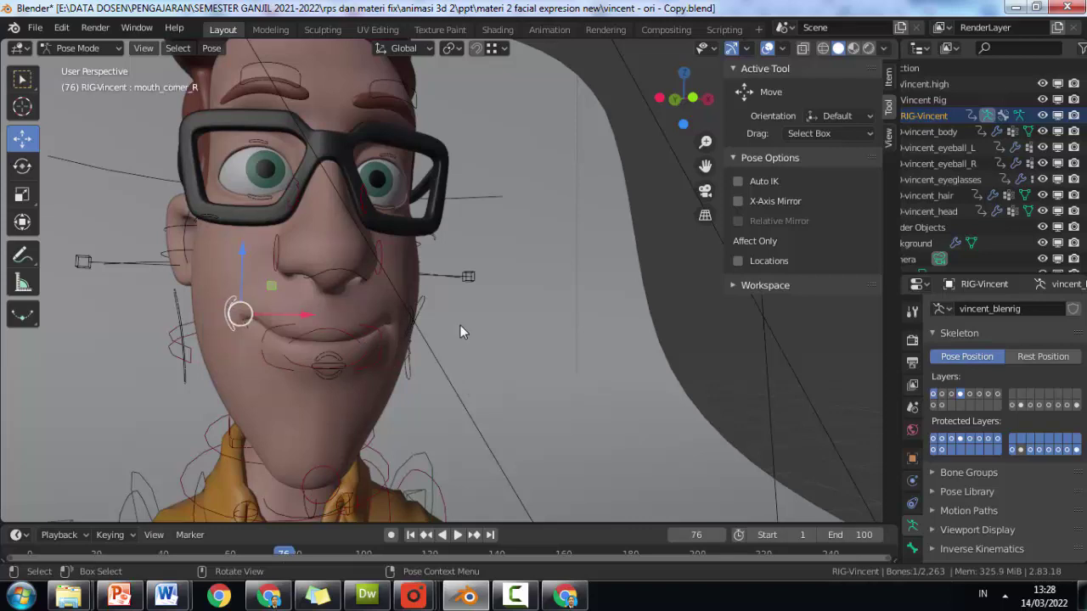
middle_drag(376, 373, 362, 377)
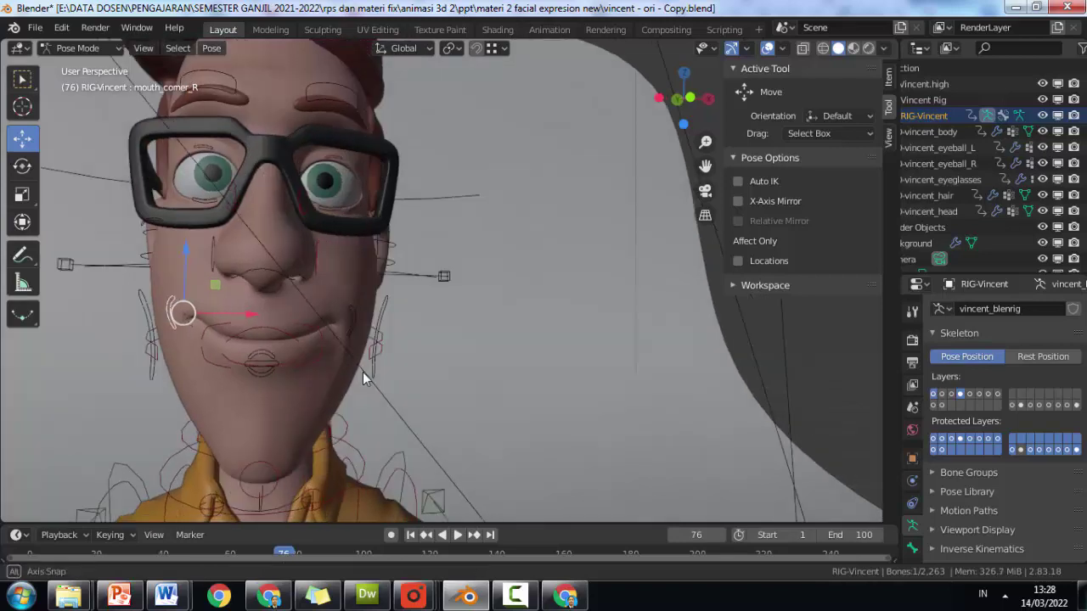
click(354, 311)
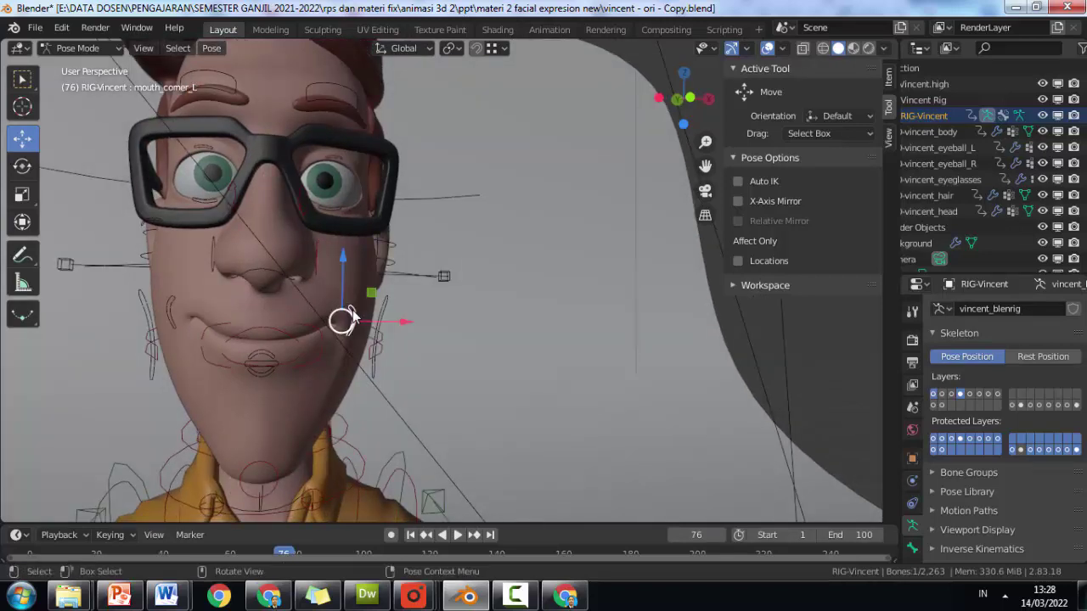
click(268, 335)
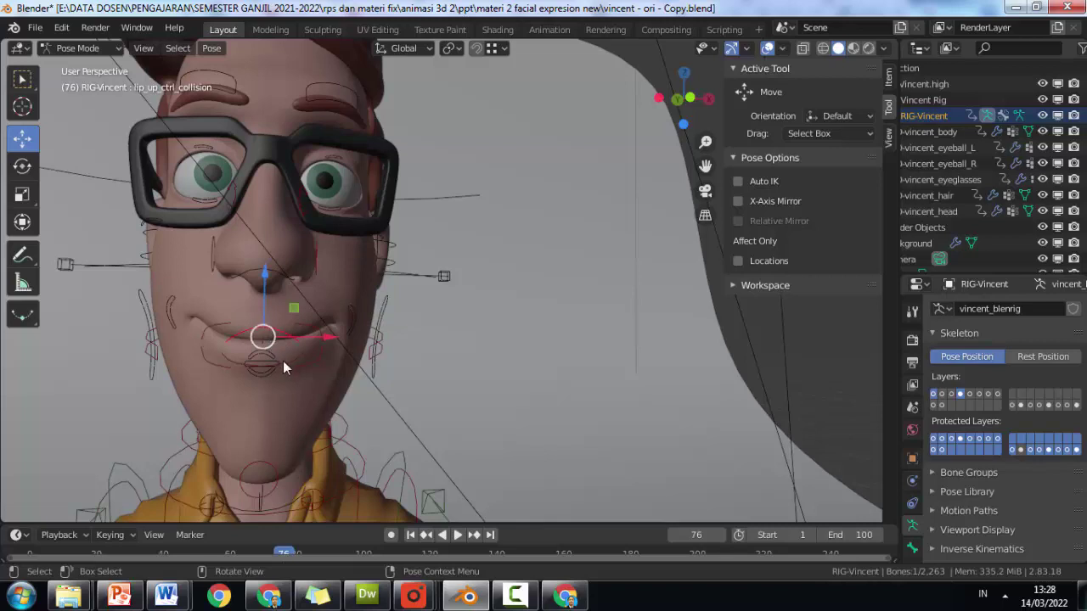
click(282, 362)
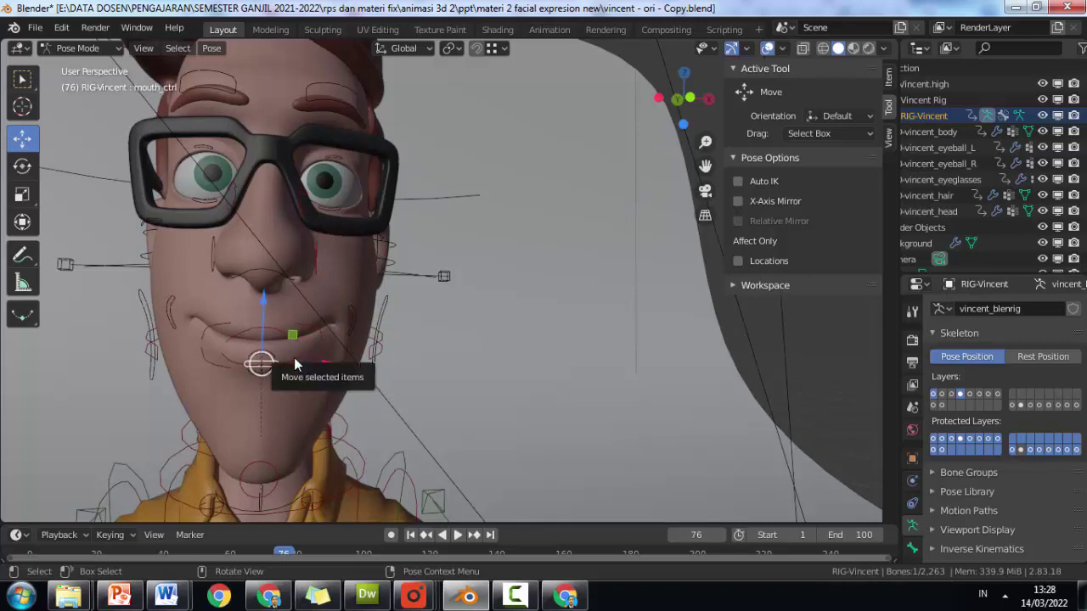
click(253, 365)
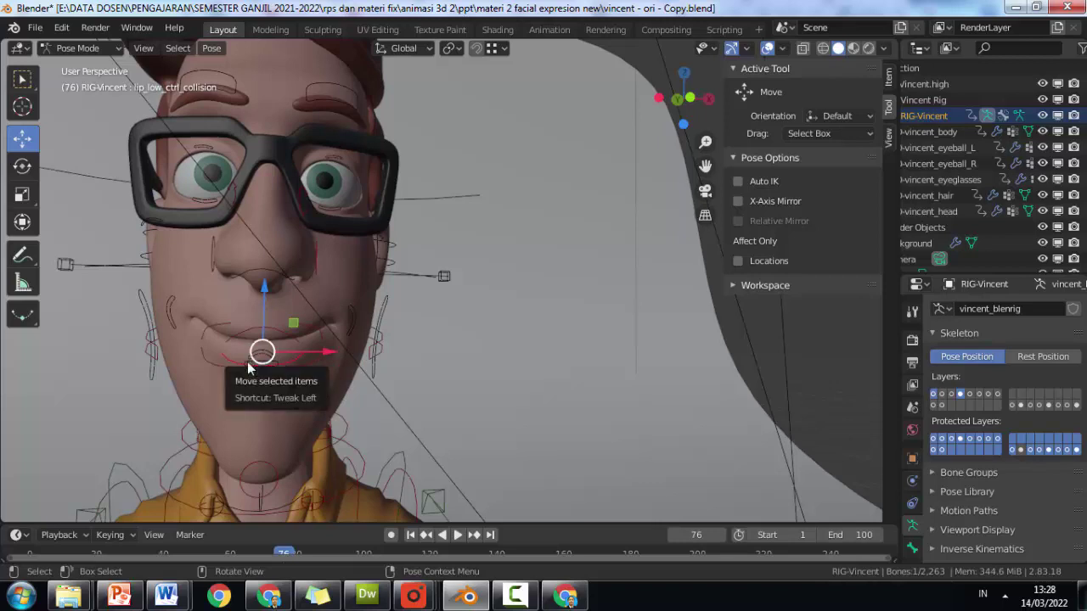
click(251, 367)
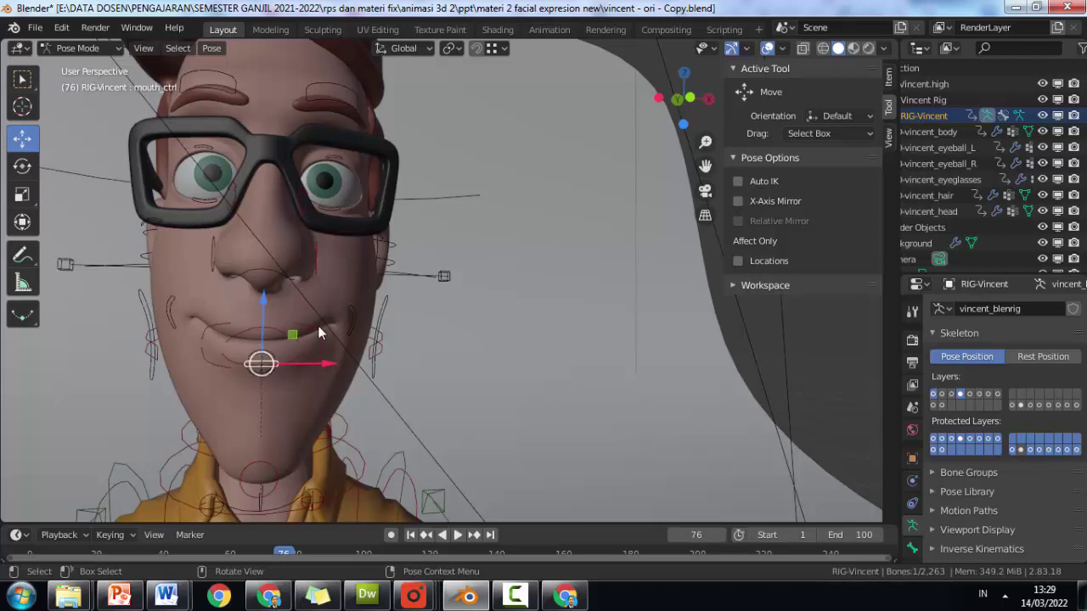
click(318, 325)
click(316, 326)
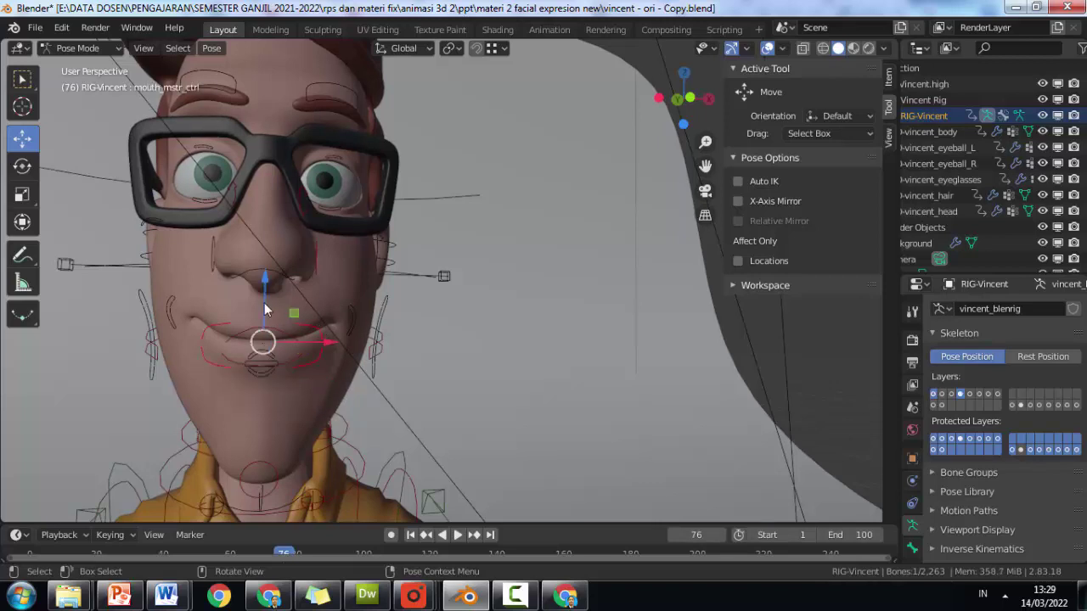
Undo a trial whole-mouth move, then lower mouth_ctrl into a toothy grin
mouse_move(267, 280)
mouse_down()
mouse_move(268, 266)
mouse_move(270, 329)
mouse_up()
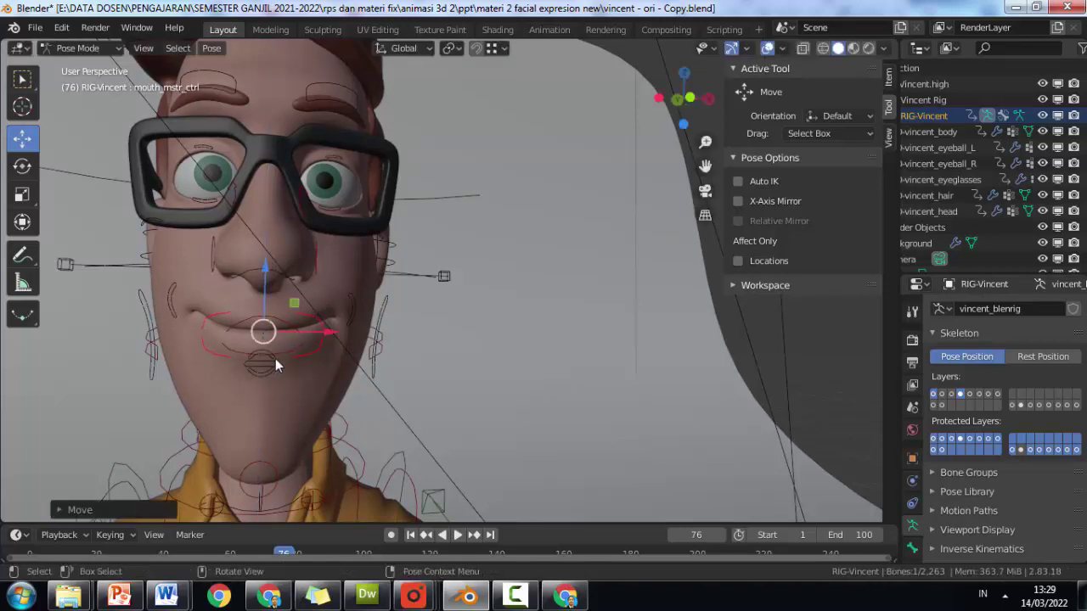
key(ctrl+z)
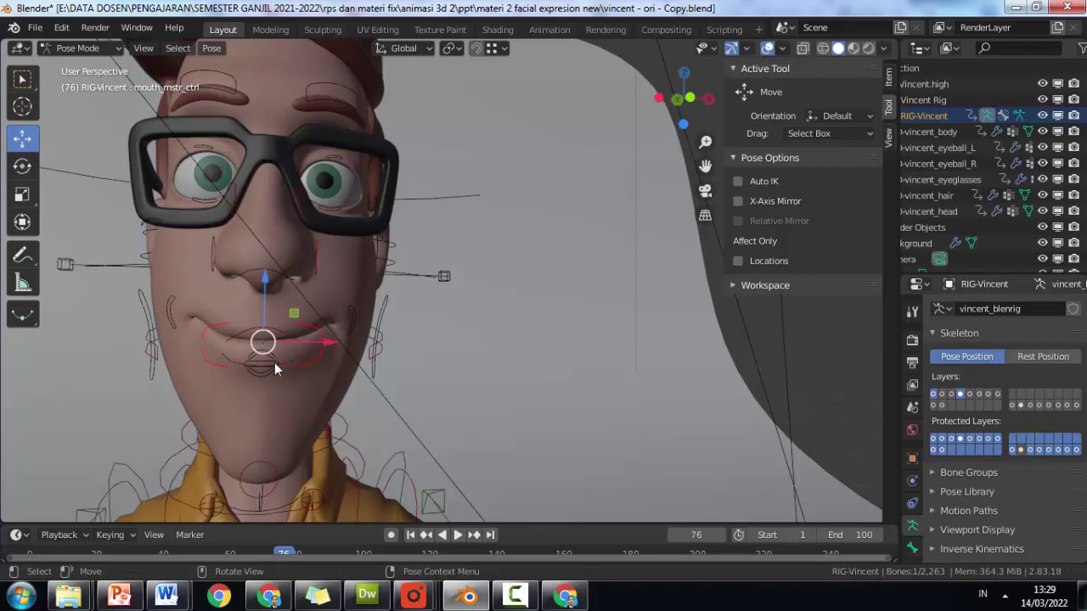
click(274, 364)
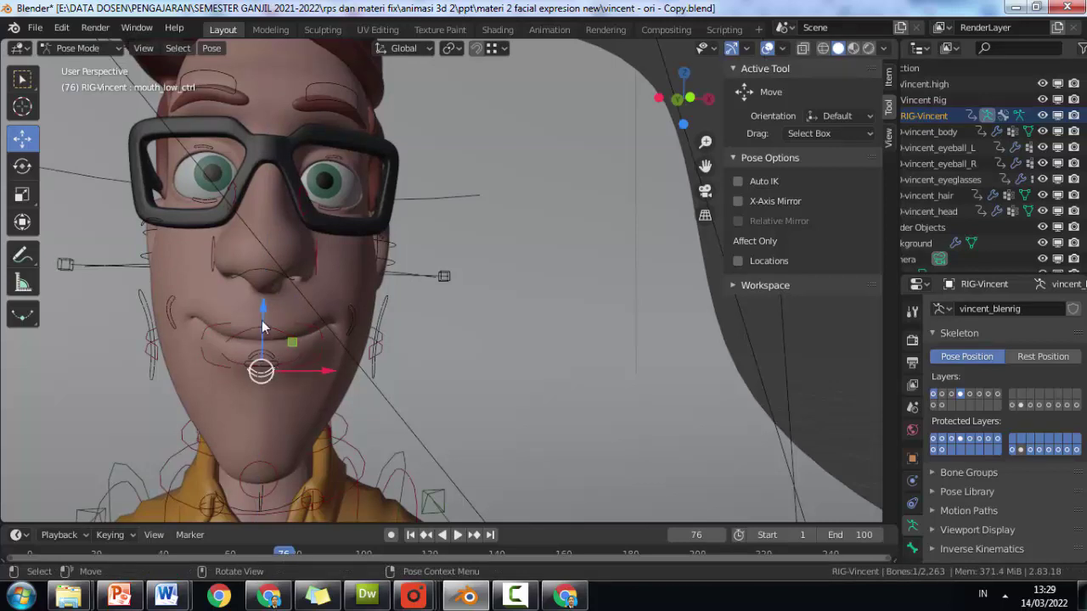
click(258, 335)
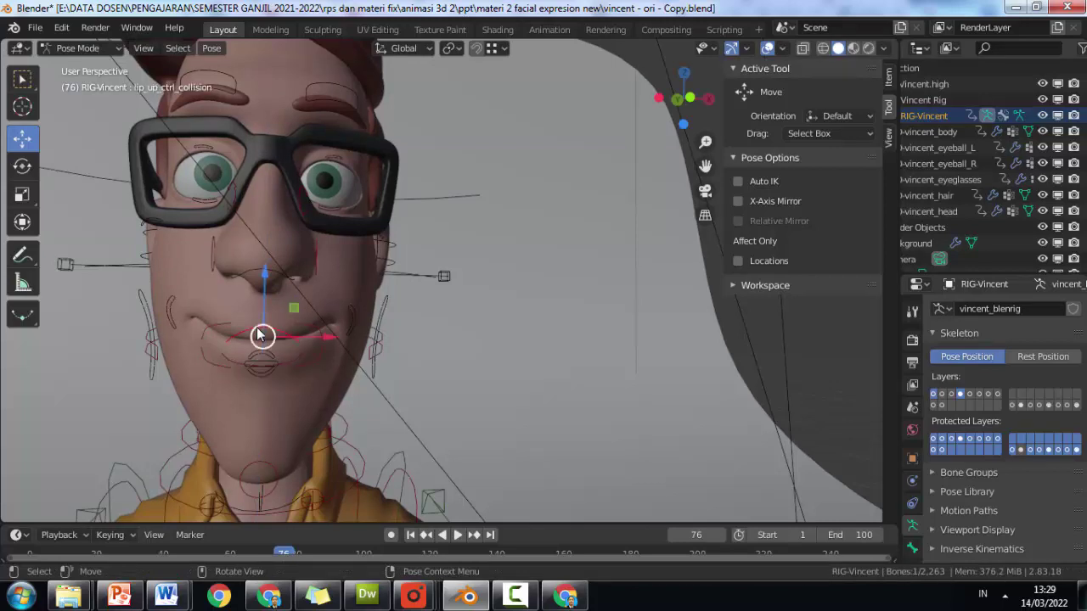
click(261, 368)
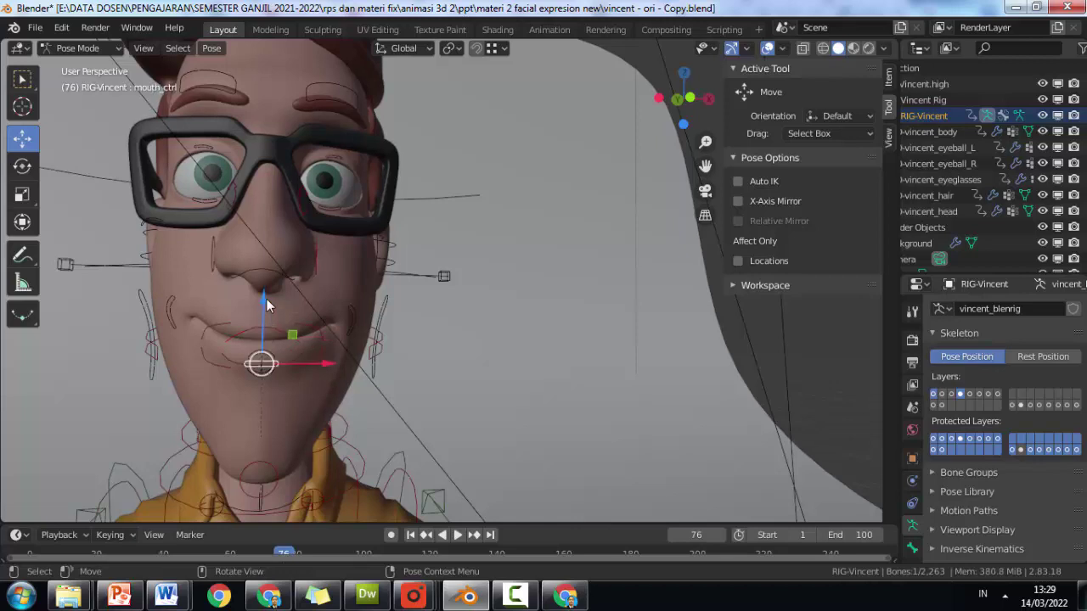
drag(267, 299, 261, 335)
Shift the mouth master control sideways and raise the upper lip control
click(319, 351)
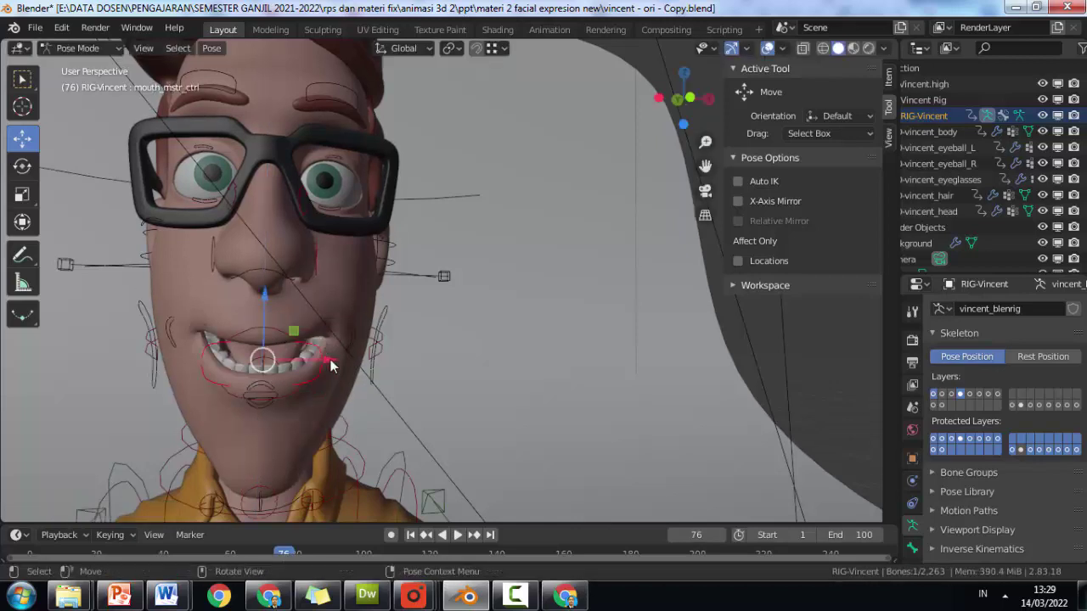
mouse_move(333, 361)
mouse_down()
mouse_move(349, 357)
mouse_move(316, 351)
mouse_up()
click(259, 333)
drag(270, 304, 268, 293)
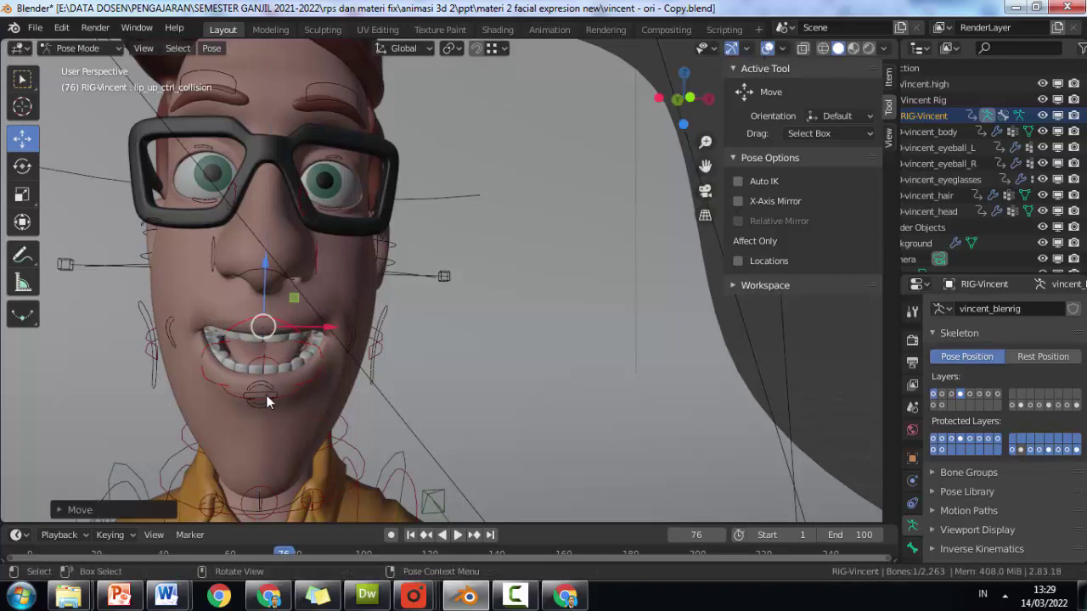
Raise mouth_mstr_ctrl to widen the mouth, then select the background plane
click(265, 395)
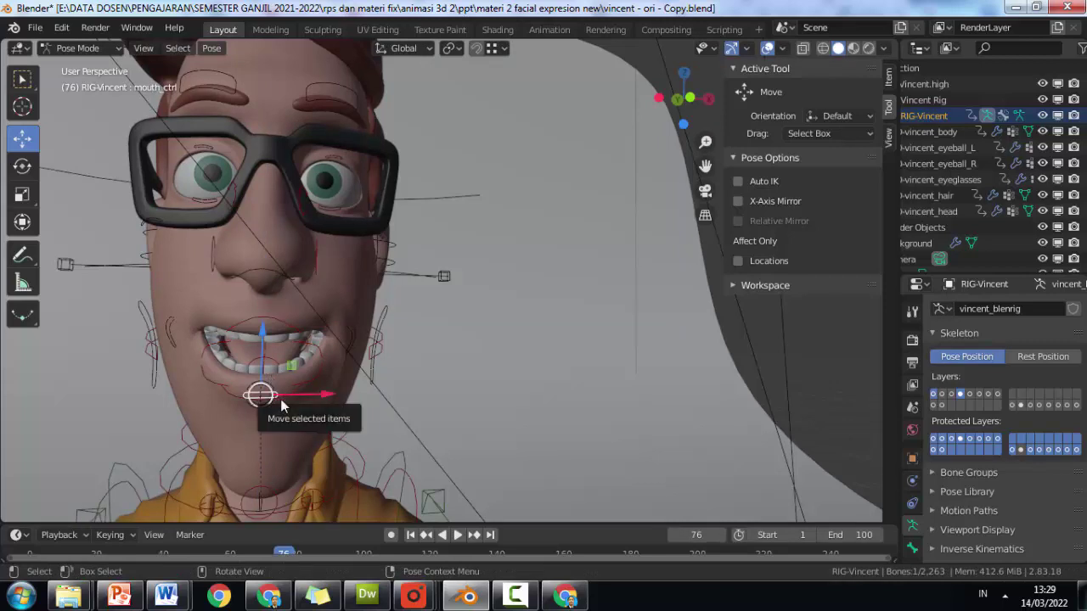
click(281, 404)
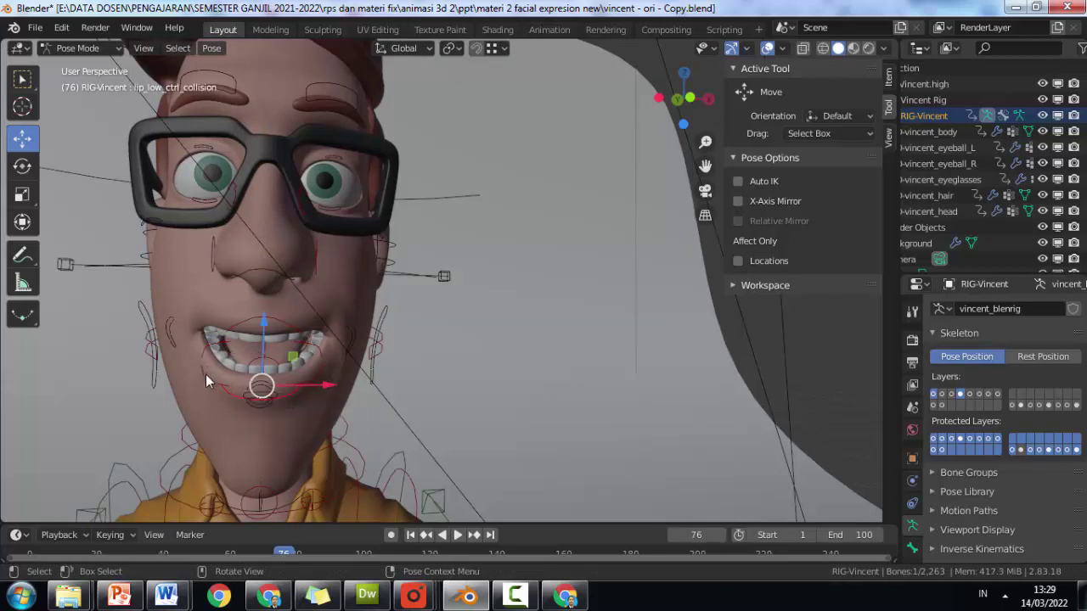
click(313, 346)
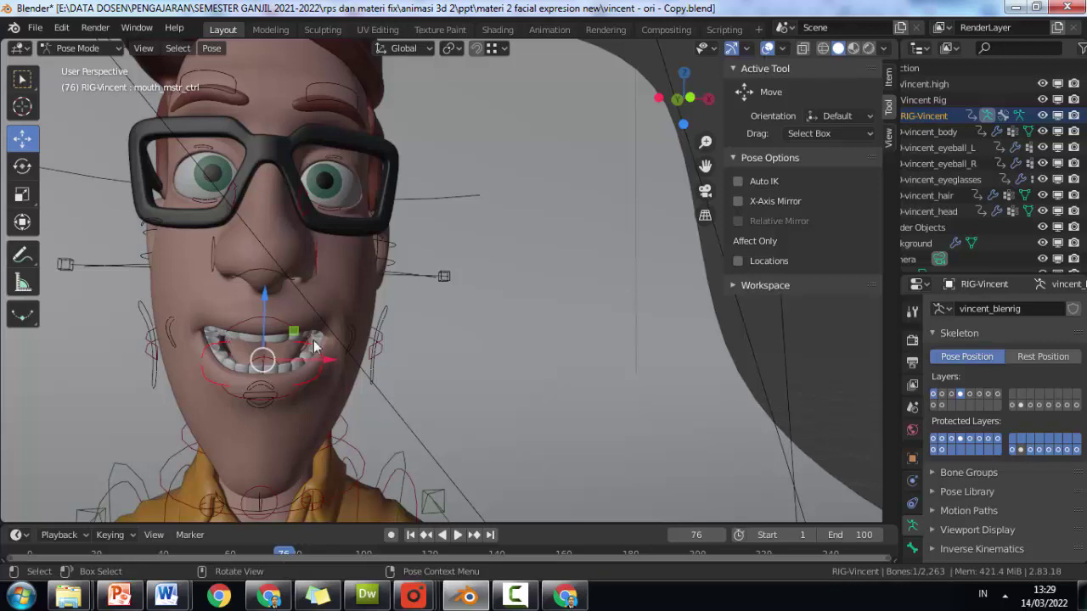
drag(266, 290, 265, 306)
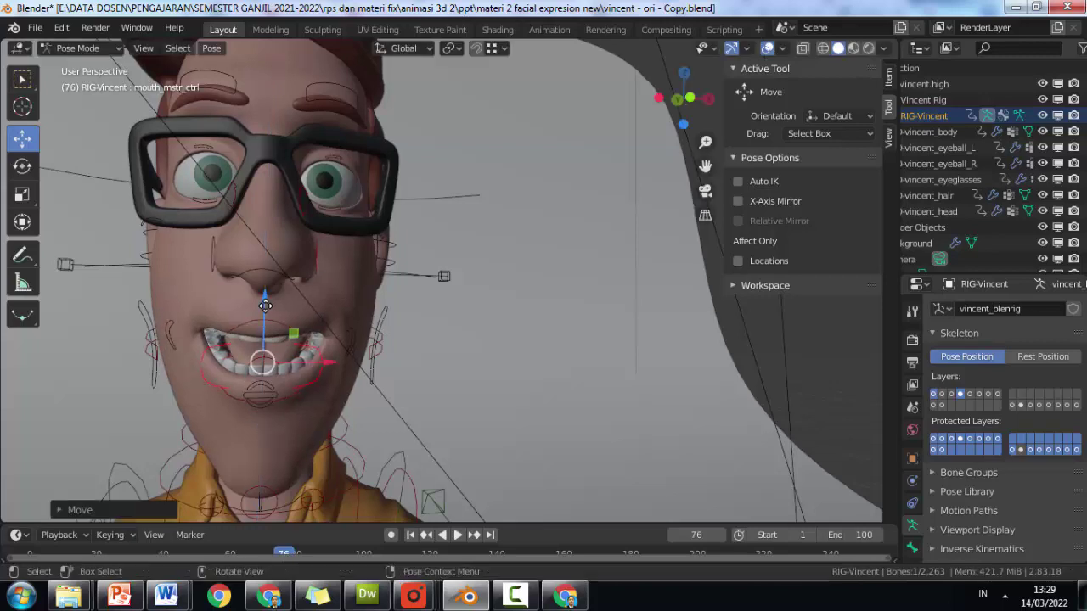
click(457, 342)
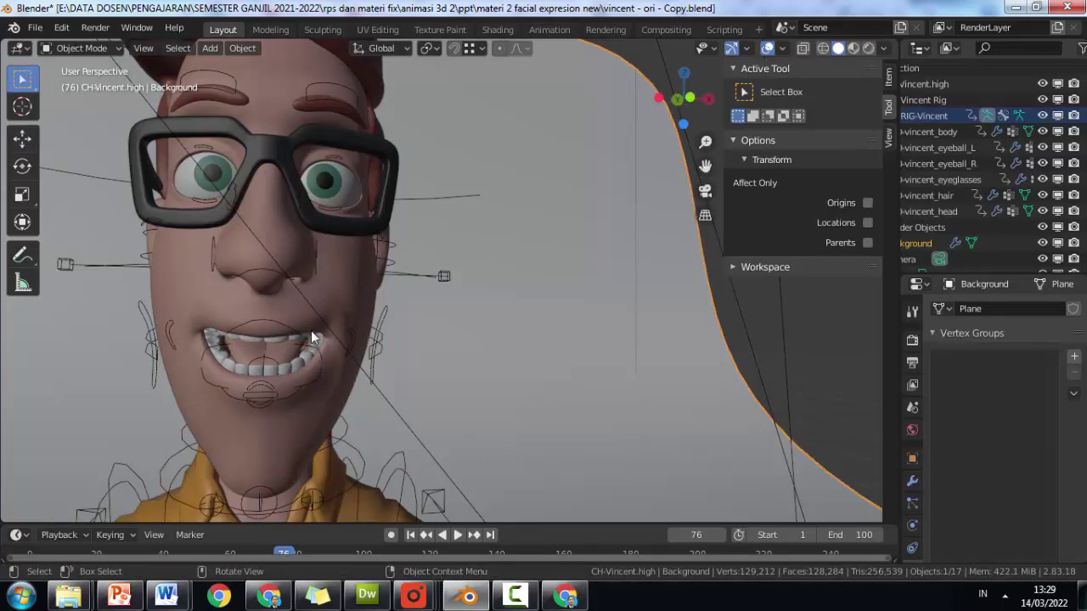
Undo a downward test on nose_ctrl, then lift it about 0.0085 along Z
middle_drag(310, 330, 469, 272)
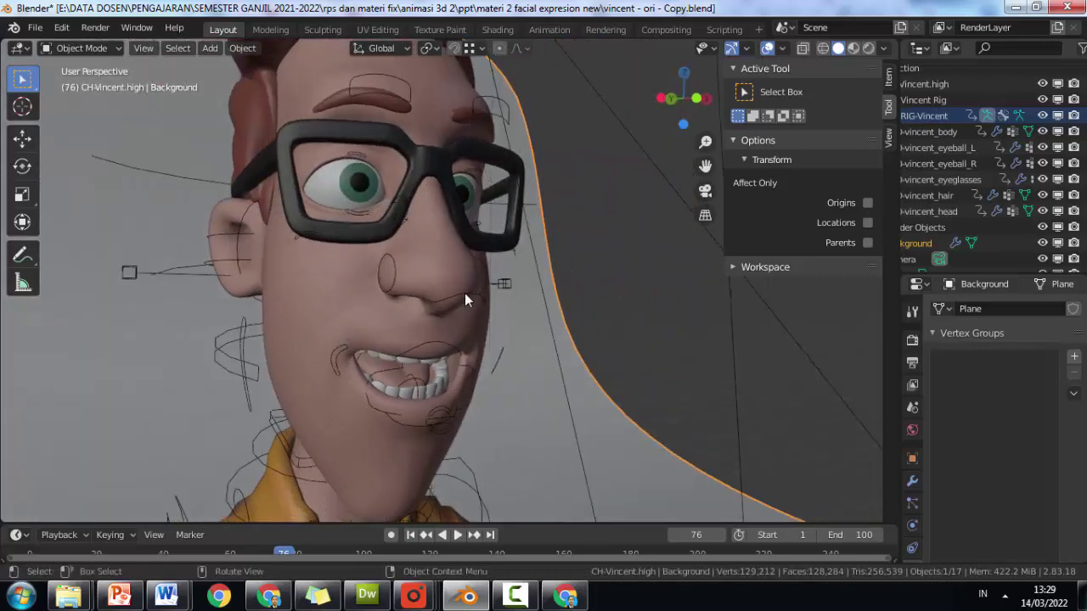
click(465, 293)
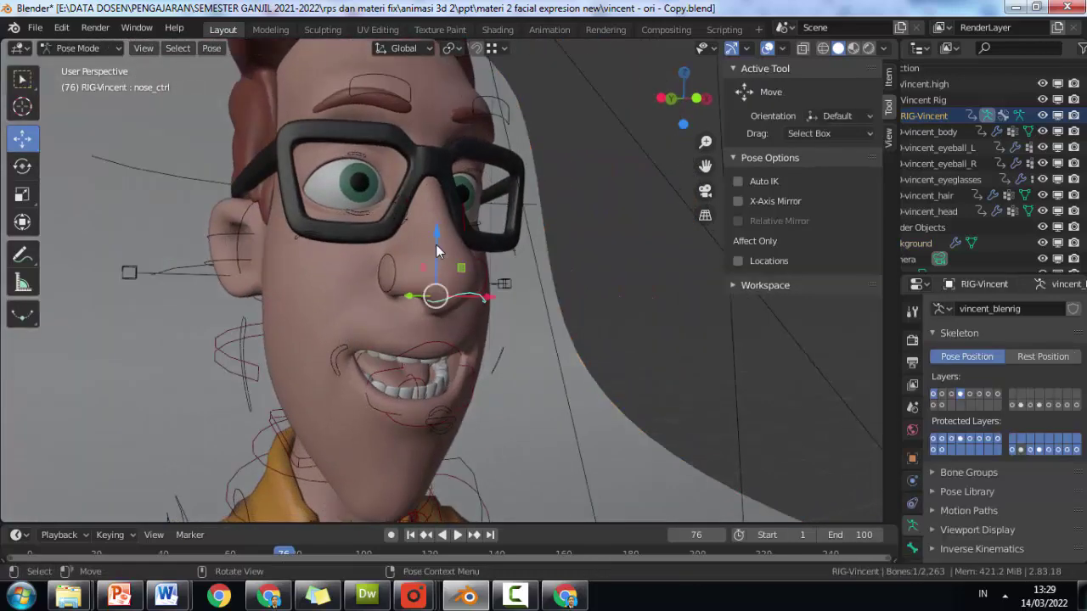
drag(435, 251, 436, 262)
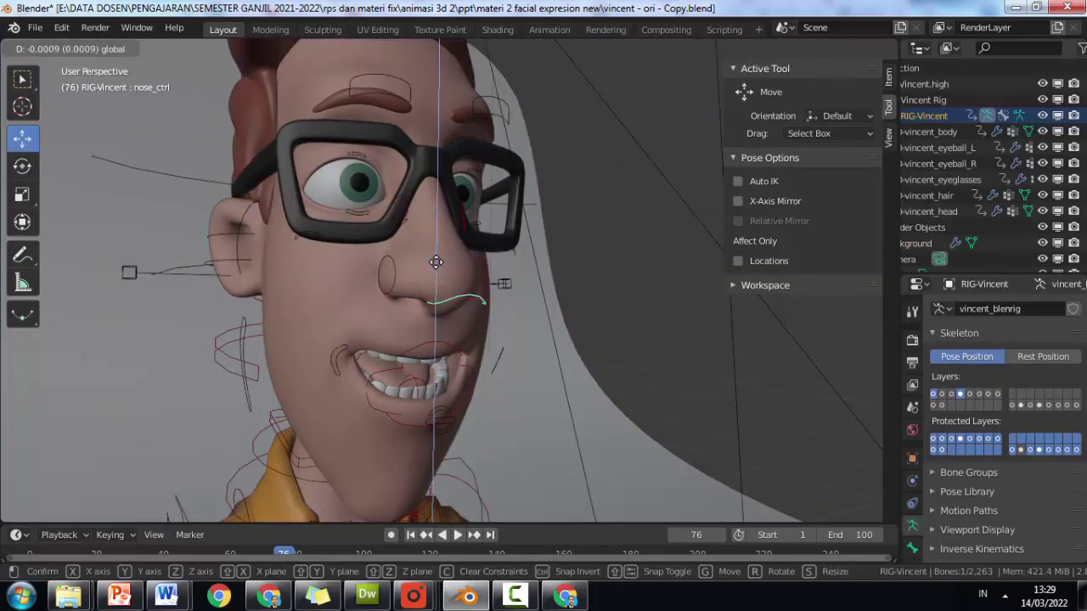
click(448, 255)
key(ctrl+z)
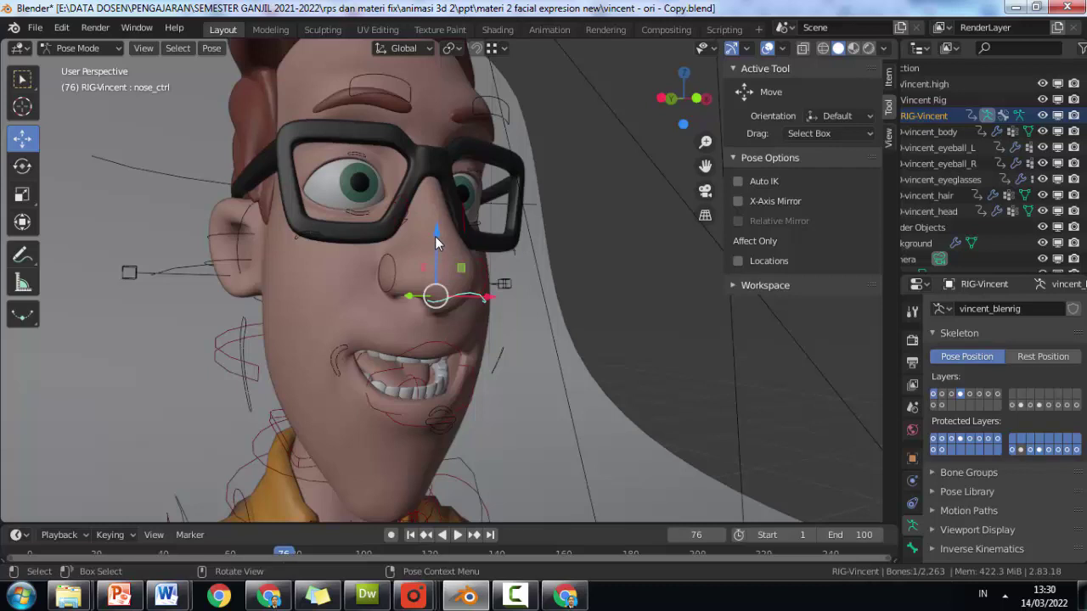
drag(435, 240, 440, 221)
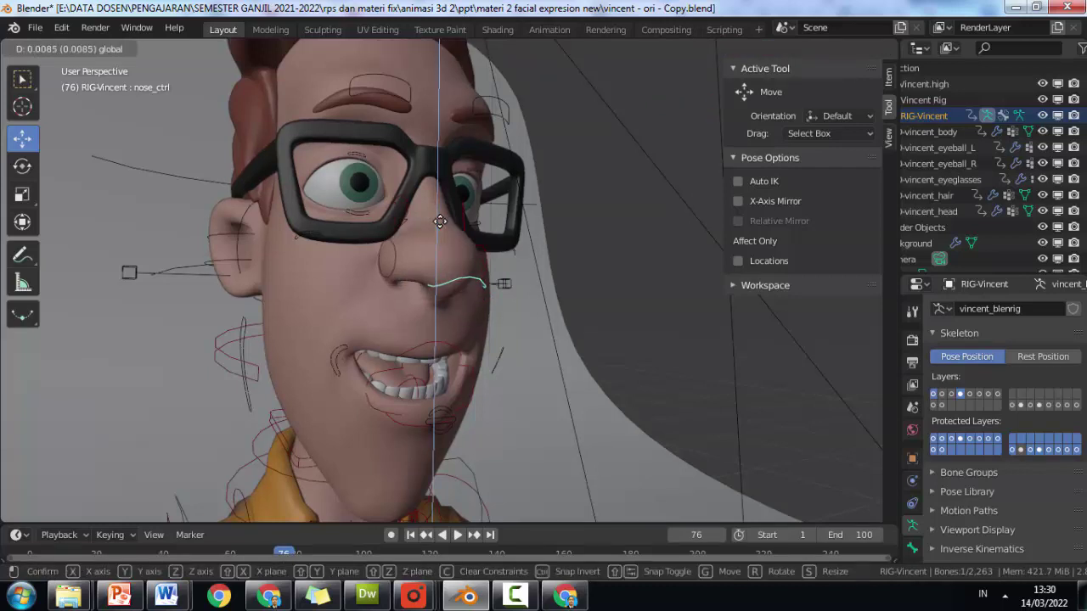
drag(439, 222, 440, 221)
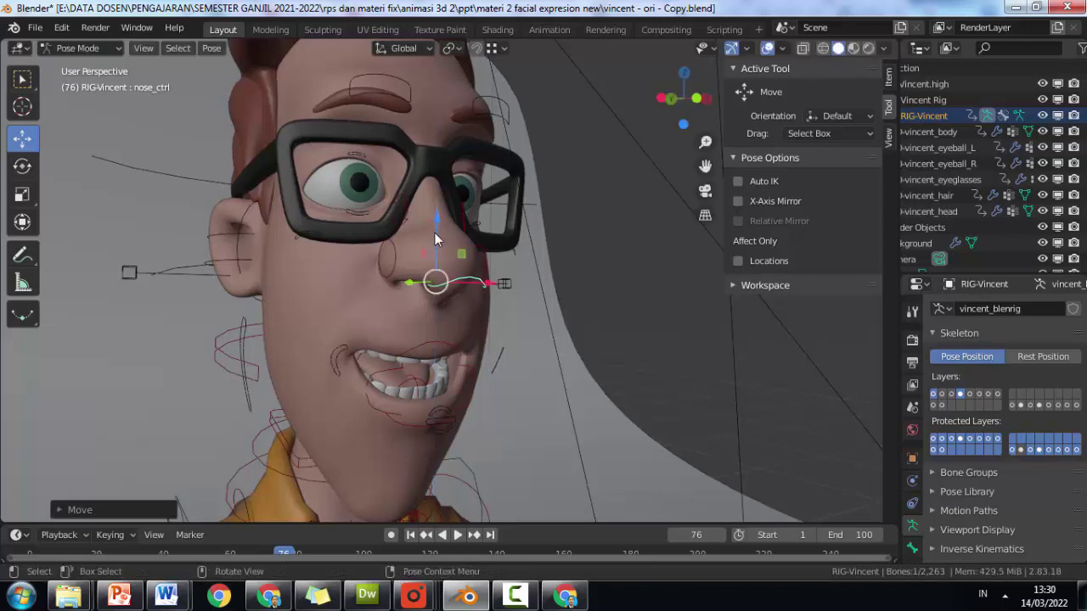
Try moving nostril_ctrl_R along X, then undo it
click(396, 259)
mouse_move(447, 265)
mouse_down()
mouse_move(422, 256)
mouse_move(437, 270)
mouse_up()
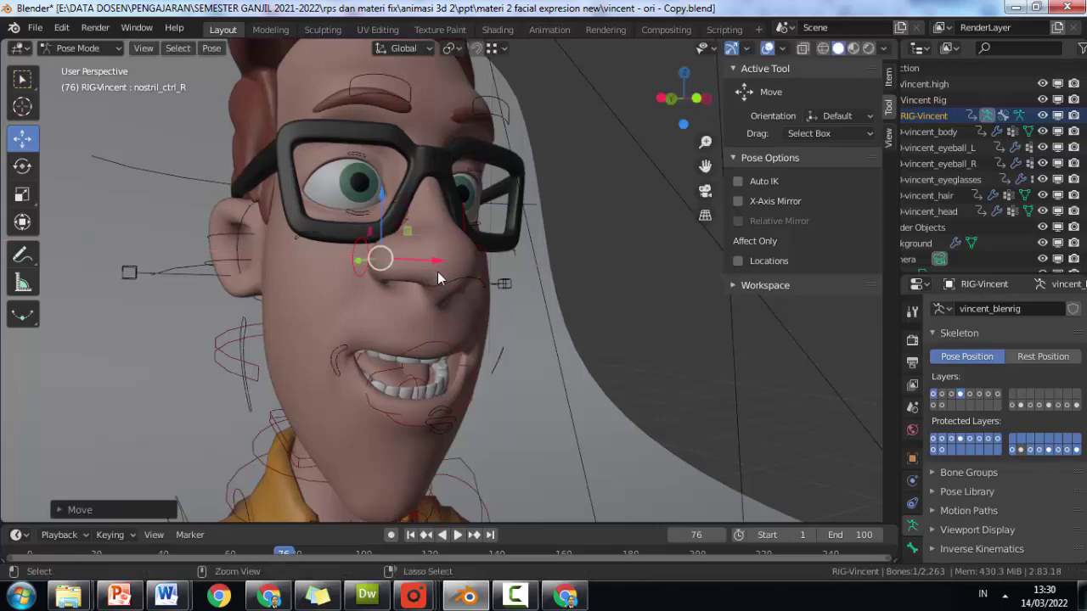
key(ctrl+z)
Reframe the view around the nose and select the left nose-frown control
middle_drag(439, 309, 415, 329)
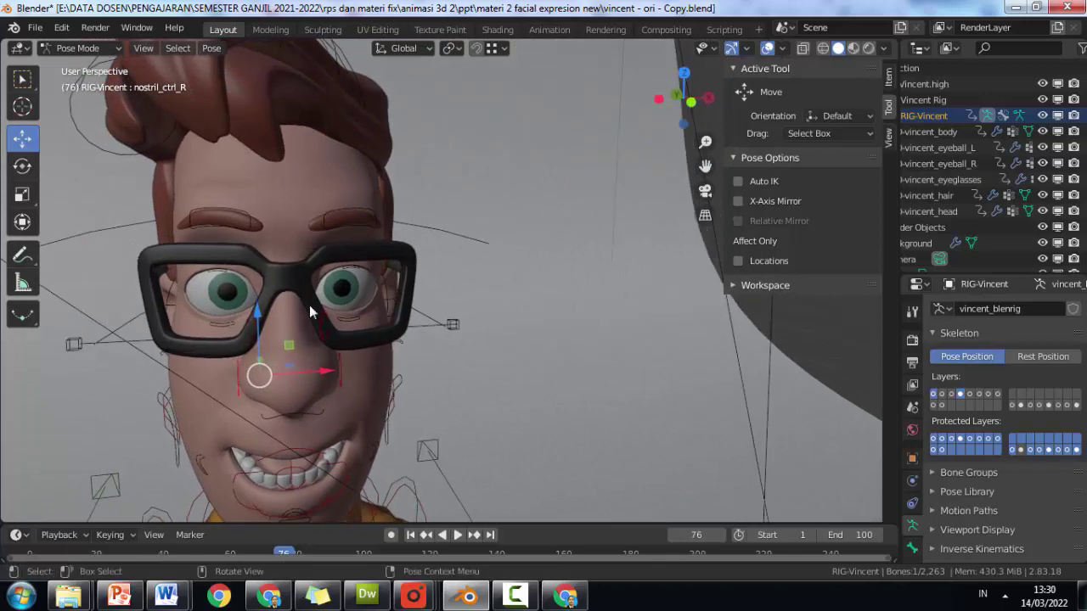
scroll(245, 293, up, 5)
middle_drag(268, 318, 277, 311)
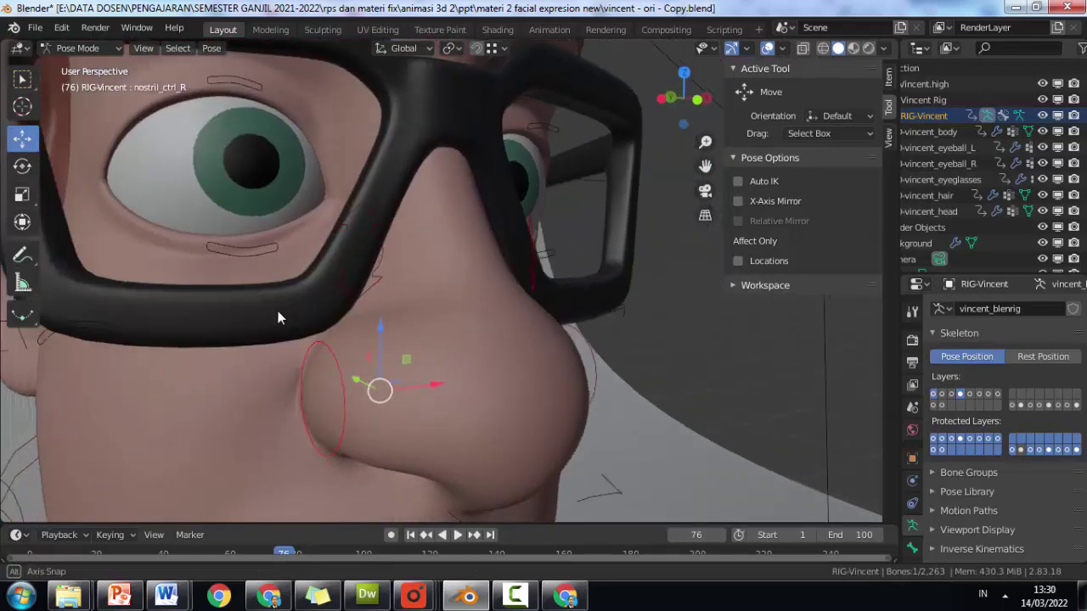
scroll(278, 311, up, 2)
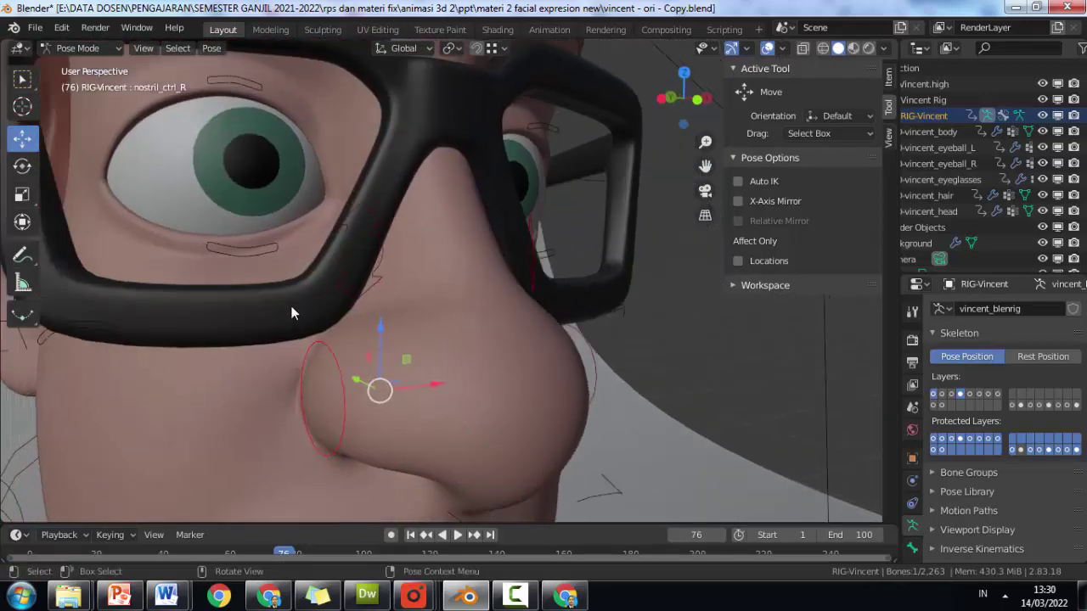
click(528, 233)
mouse_move(501, 311)
middle_down()
mouse_move(485, 326)
mouse_move(422, 323)
middle_up()
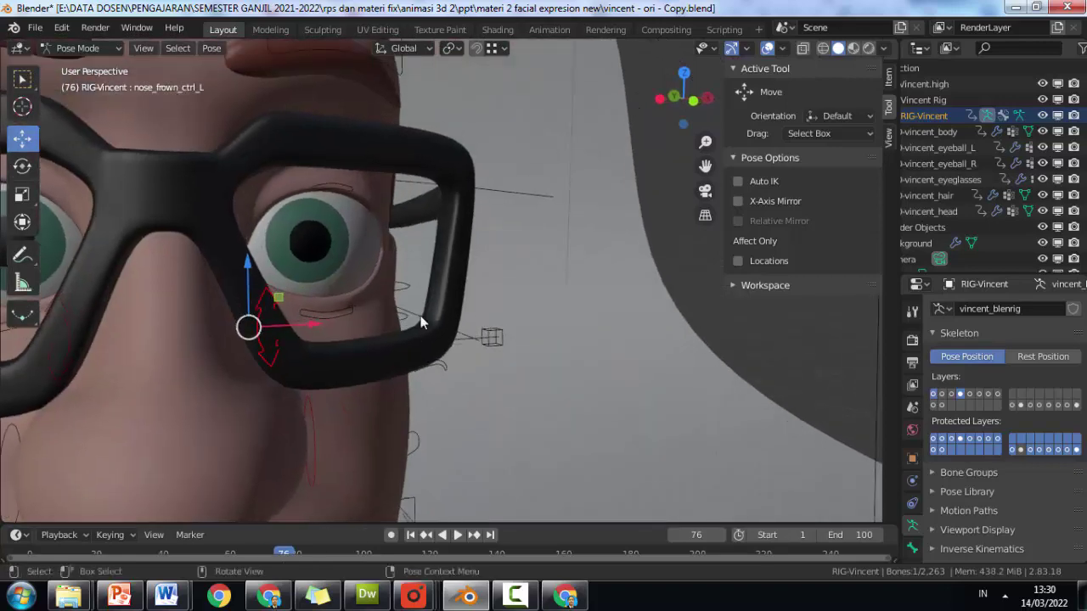
Test raising nose_frown_ctrl_L and undo the move
drag(247, 265, 251, 240)
scroll(335, 309, down, 5)
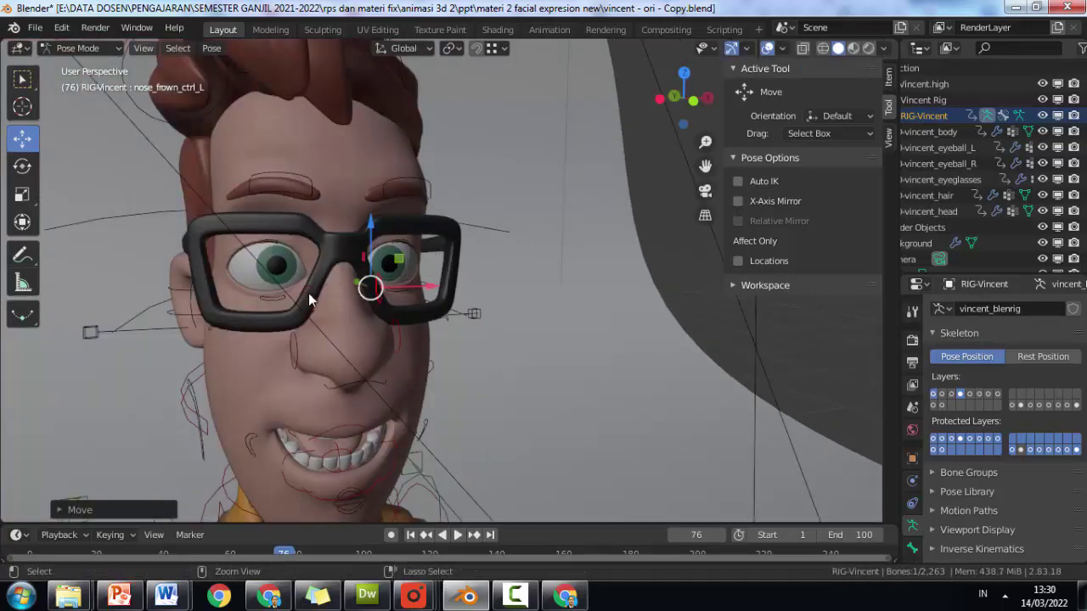
key(ctrl+z)
Raise nose_frown_ctrl_R about 0.0087 along Z, undoing a trial left-side move
click(310, 293)
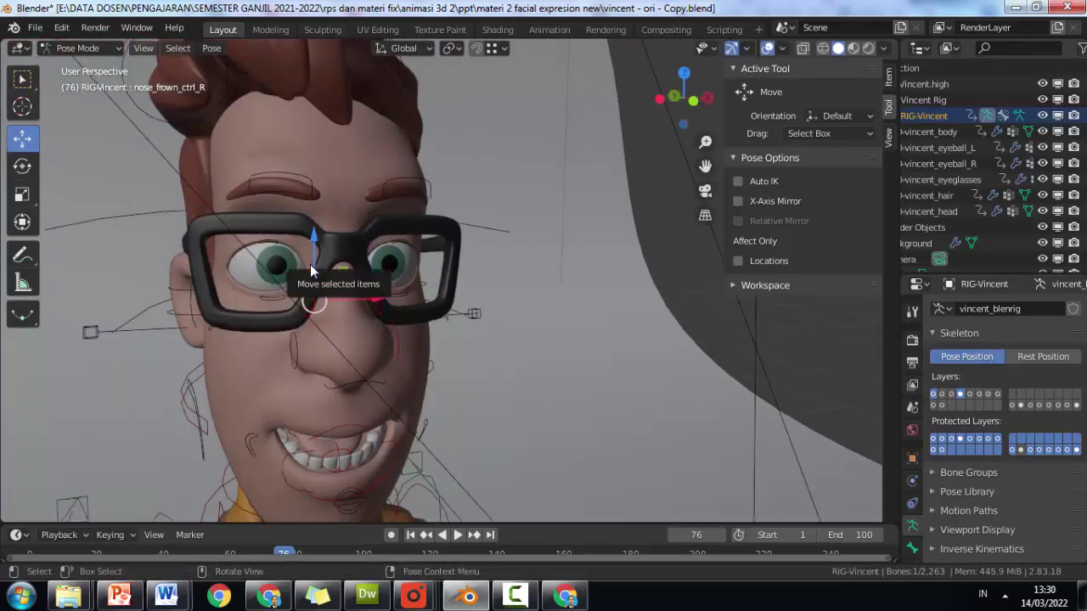
mouse_move(311, 248)
mouse_down()
mouse_move(316, 223)
mouse_move(326, 231)
mouse_up()
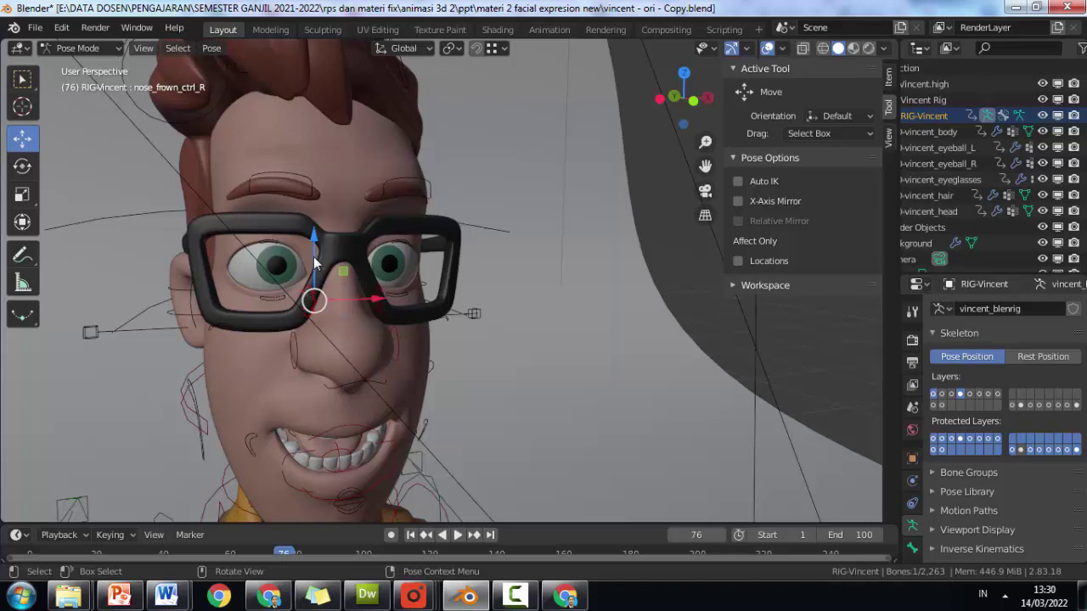
drag(314, 263, 302, 283)
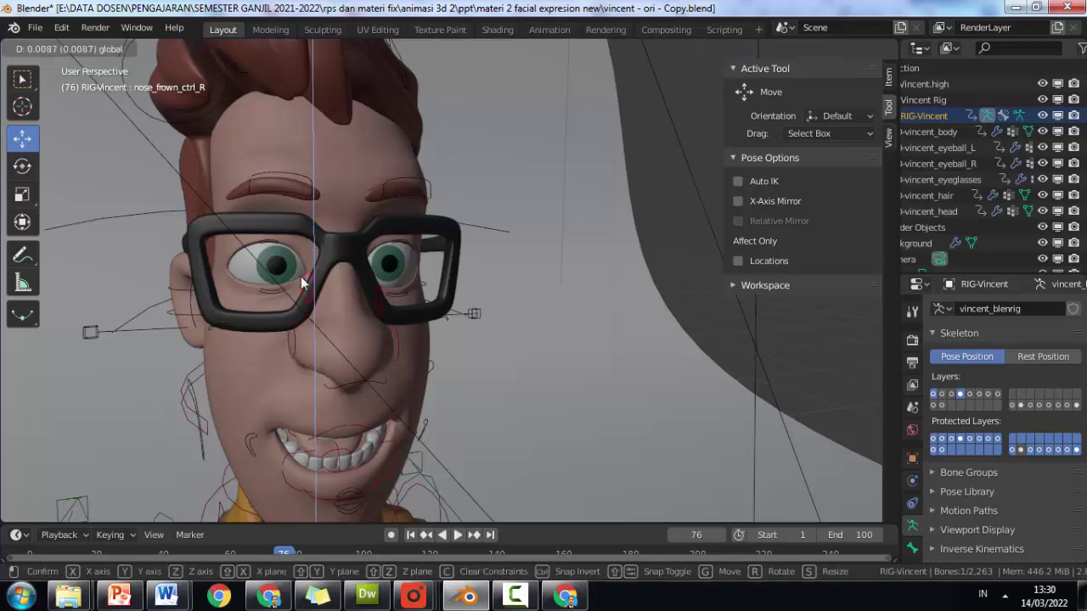
click(374, 293)
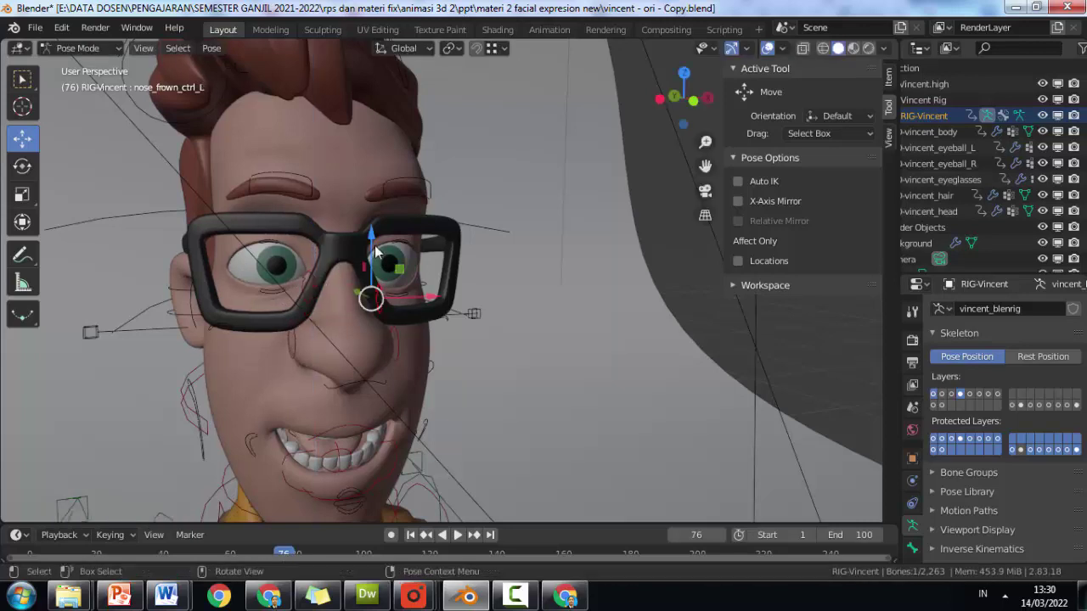
drag(374, 234, 374, 231)
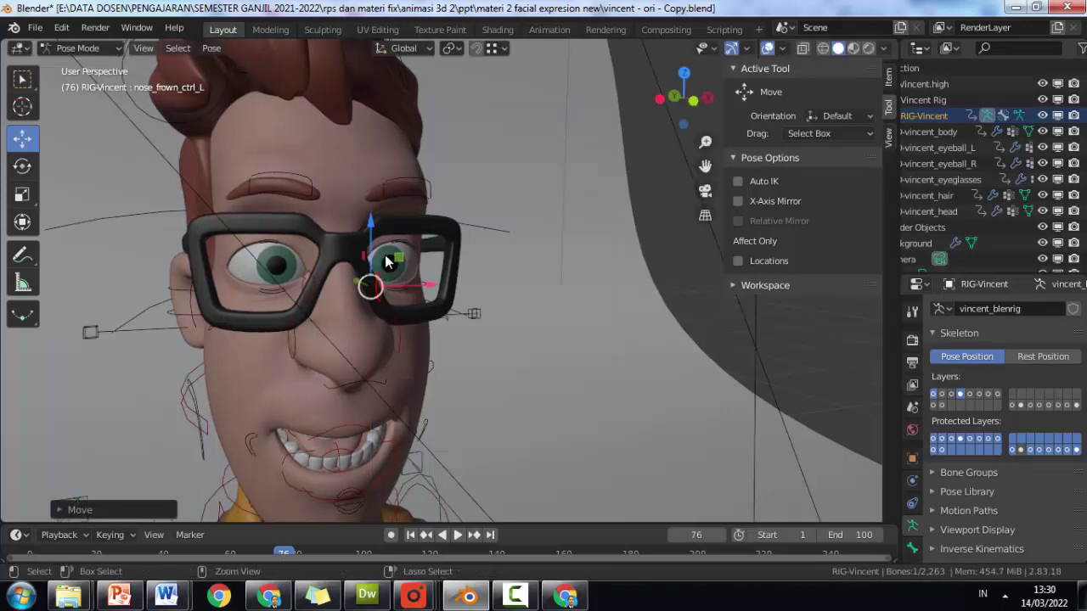
key(ctrl+z)
click(345, 271)
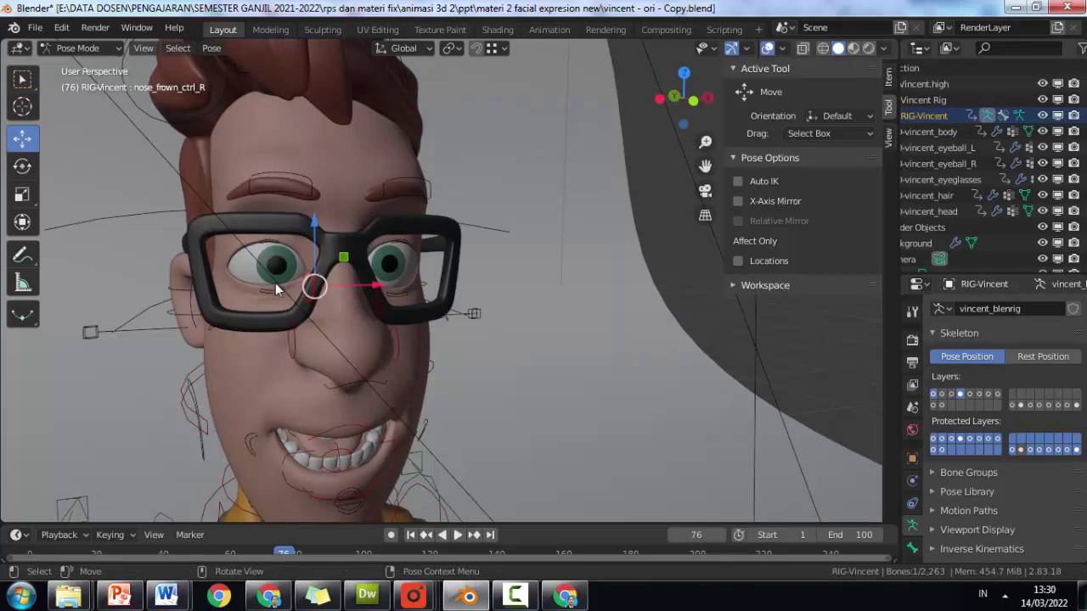
scroll(254, 286, up, 3)
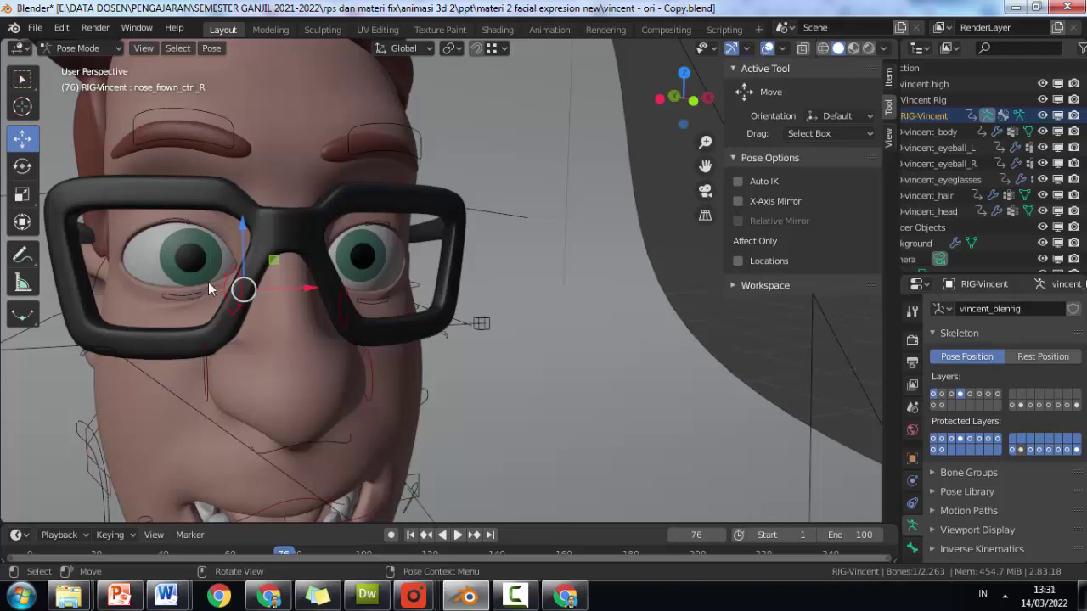
Try raising both lower eyelid controls, undoing each move
click(163, 278)
drag(182, 237, 186, 209)
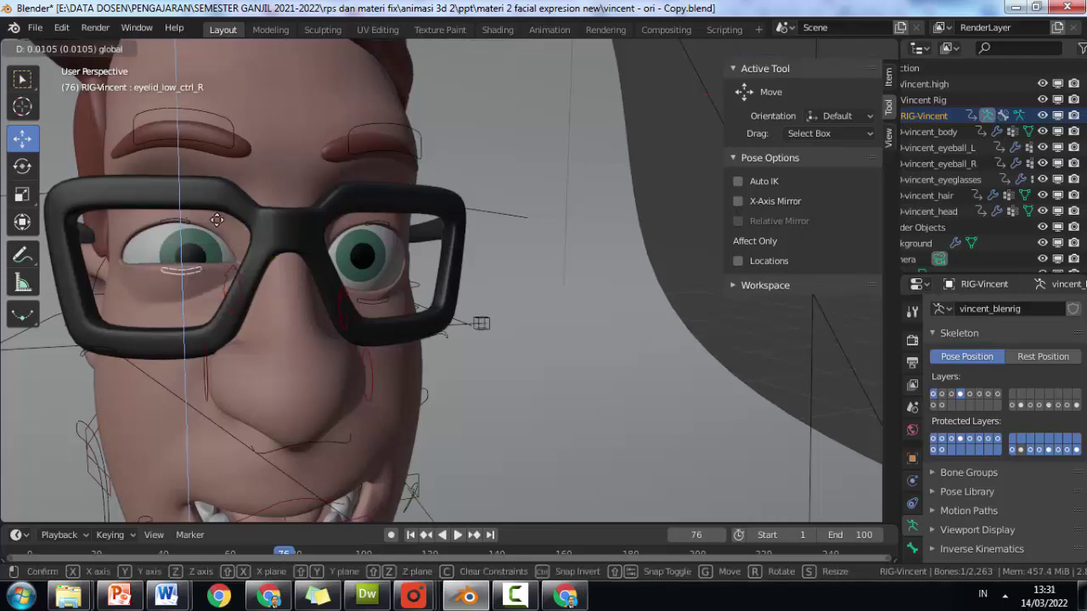
drag(186, 209, 370, 288)
key(ctrl+z)
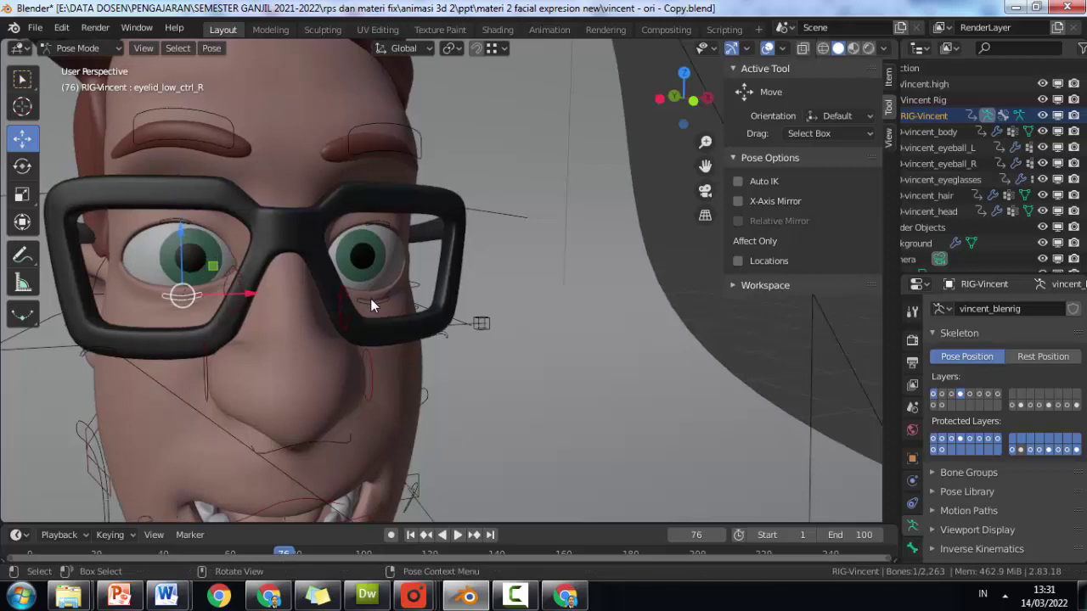
click(372, 298)
drag(372, 233, 372, 233)
key(ctrl+z)
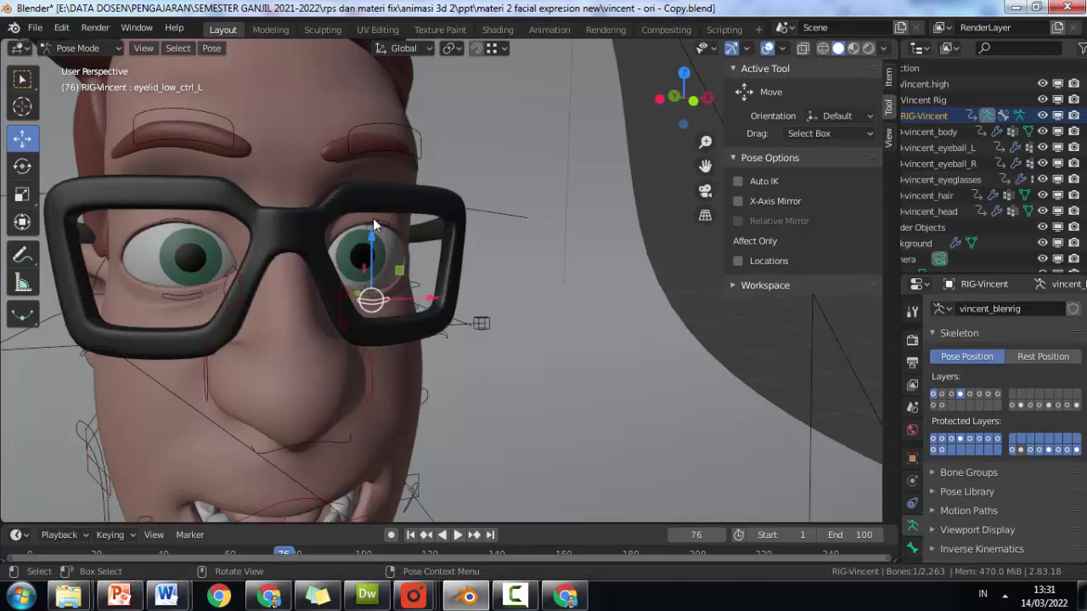
Undo a left upper-eyelid trial and half-close the right upper eyelid
click(383, 219)
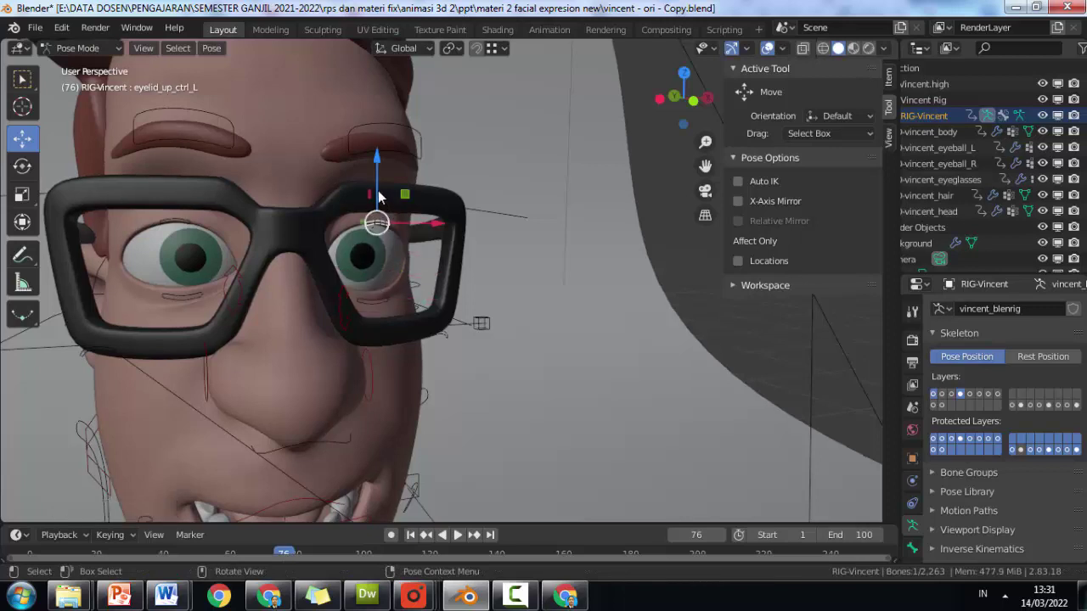
drag(376, 207, 186, 219)
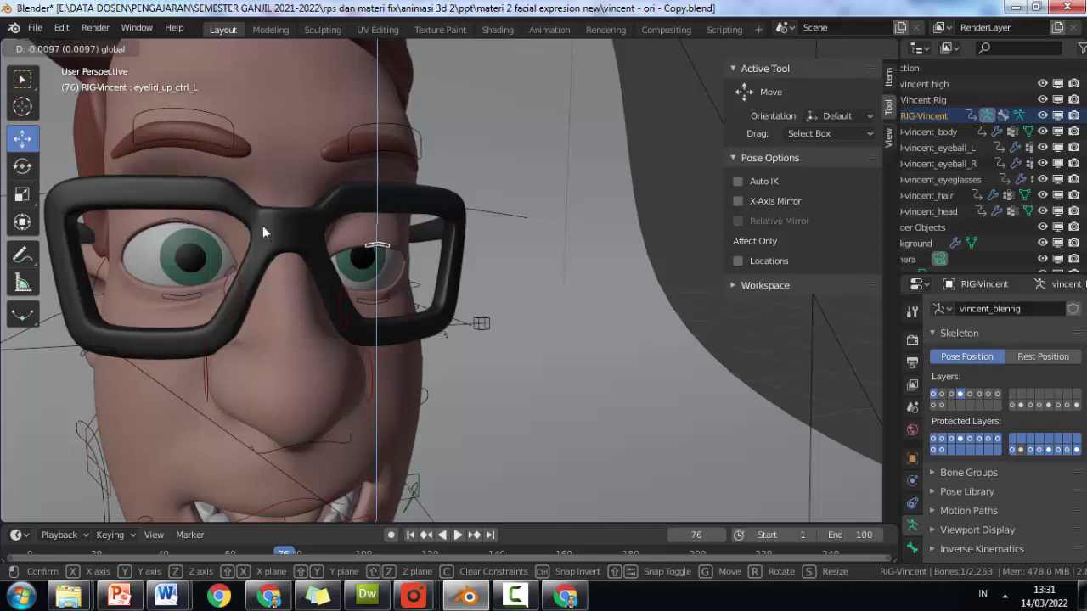
key(ctrl+z)
click(185, 208)
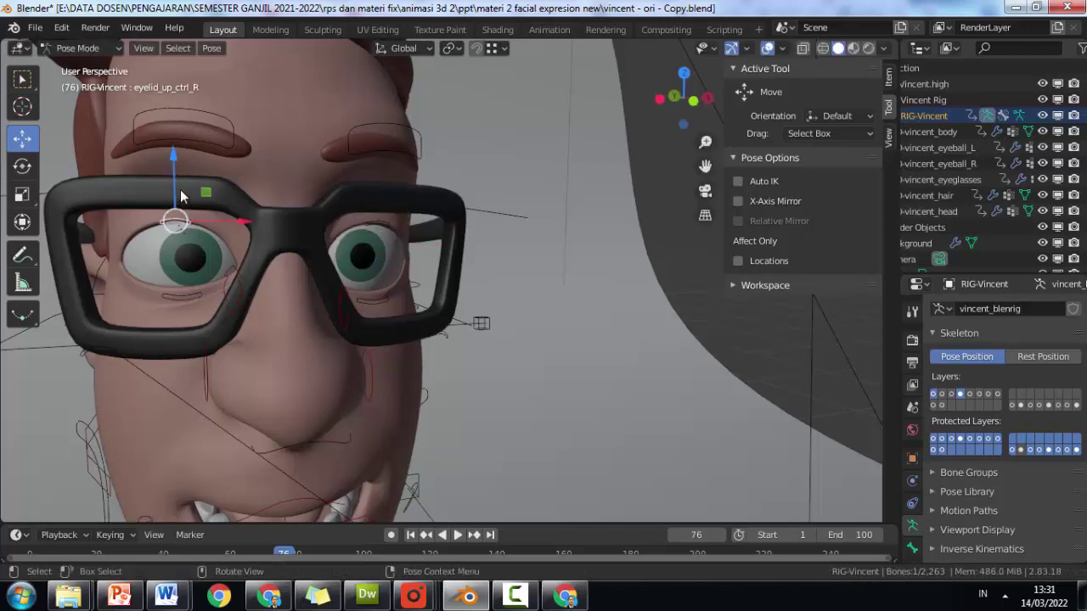
mouse_move(175, 184)
mouse_down()
mouse_move(208, 209)
mouse_move(182, 157)
mouse_up()
Lower the right eyebrow control, then try and undo lowering the left one
click(206, 138)
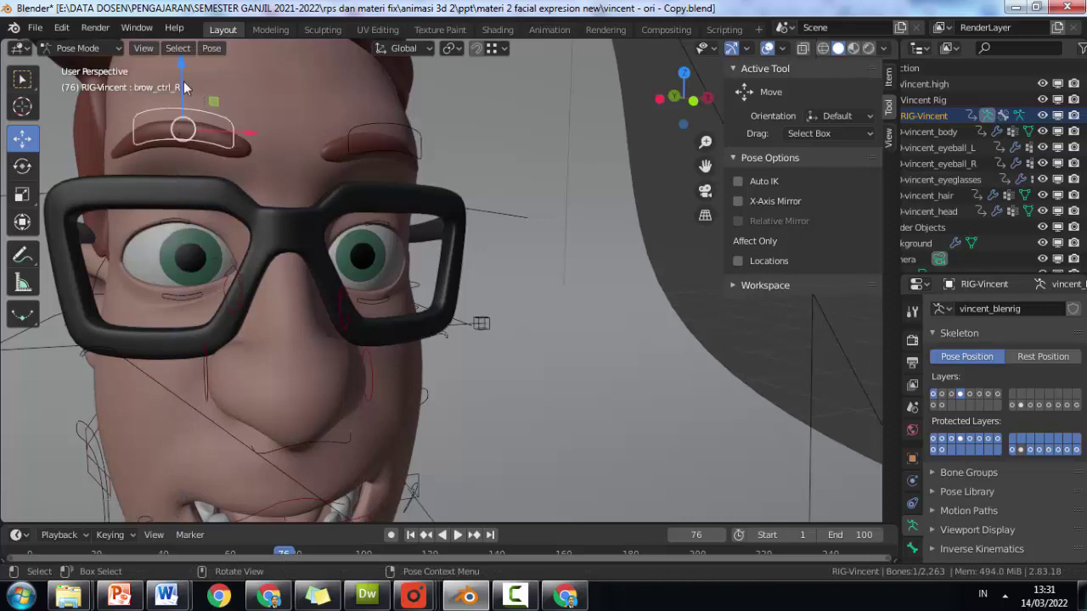
drag(182, 85, 183, 108)
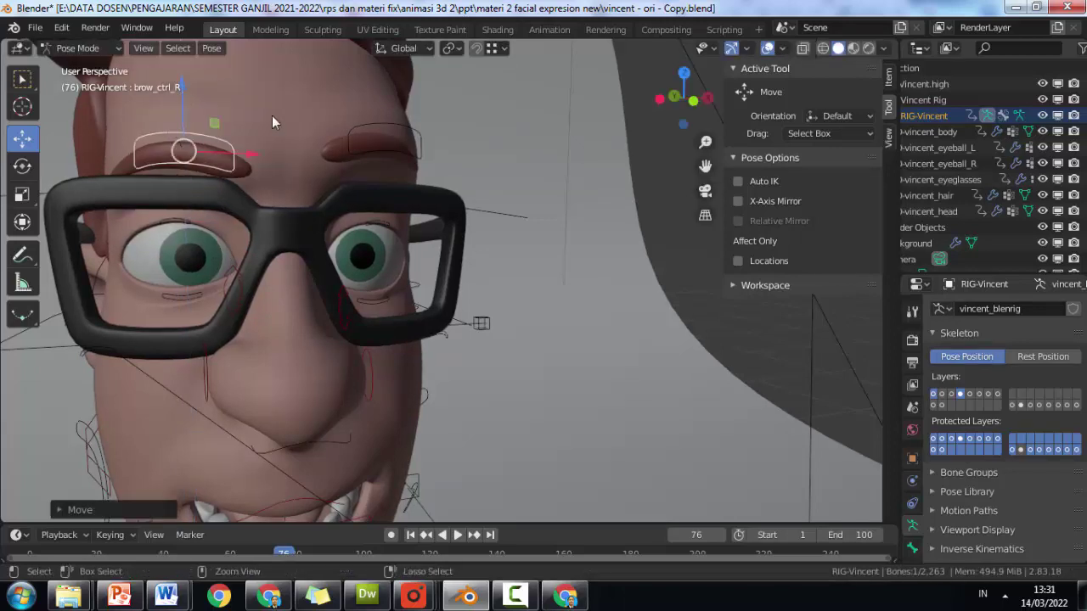
click(362, 124)
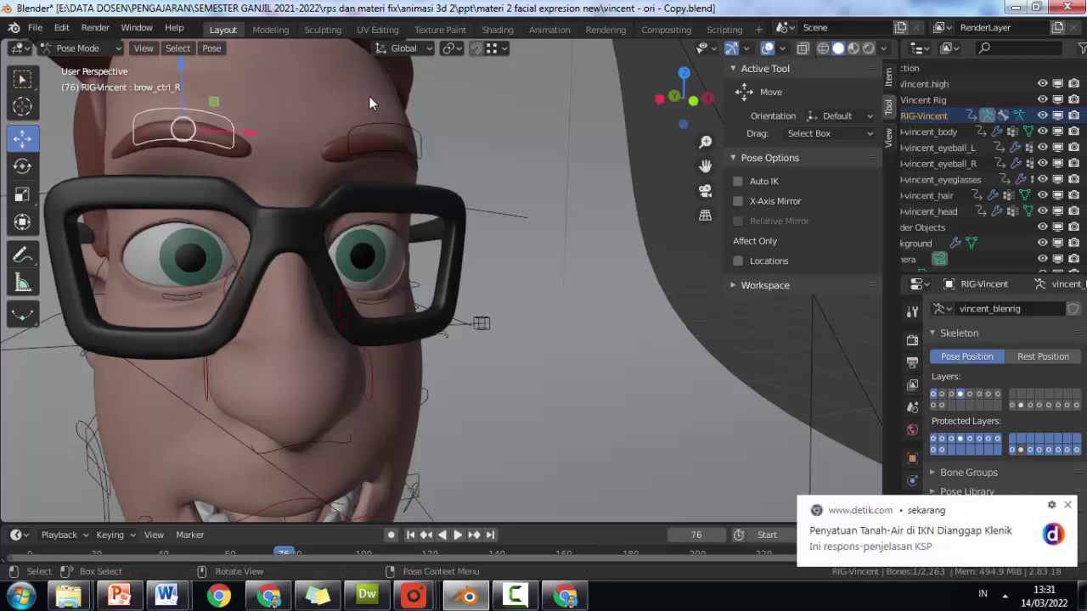
drag(375, 95, 377, 126)
key(ctrl+z)
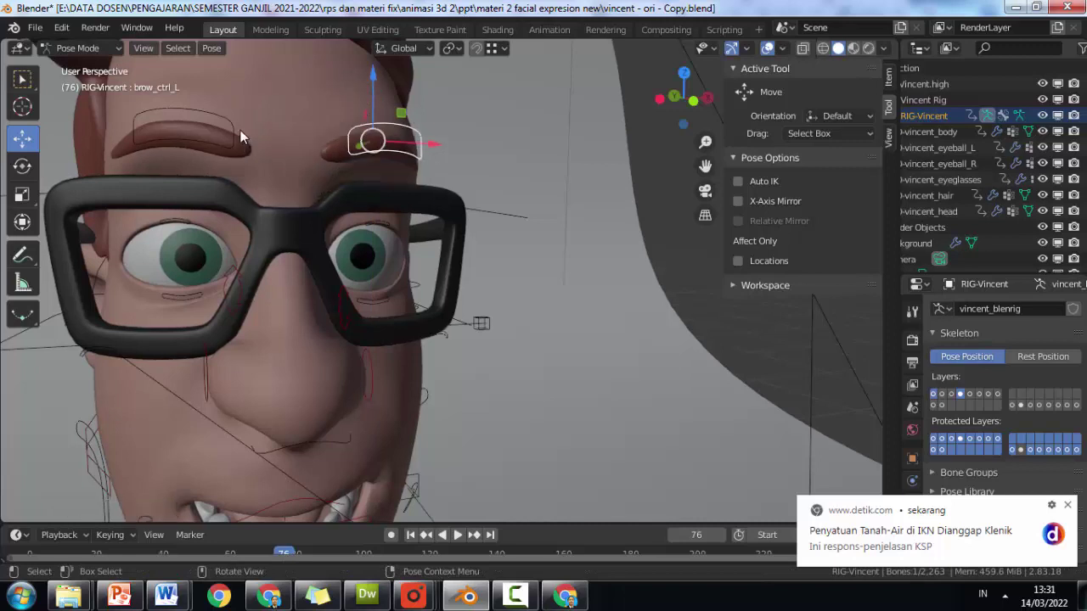
With the Rotate tool, undo a right-brow tilt and rotate brow_ctrl_L about -8°
click(229, 127)
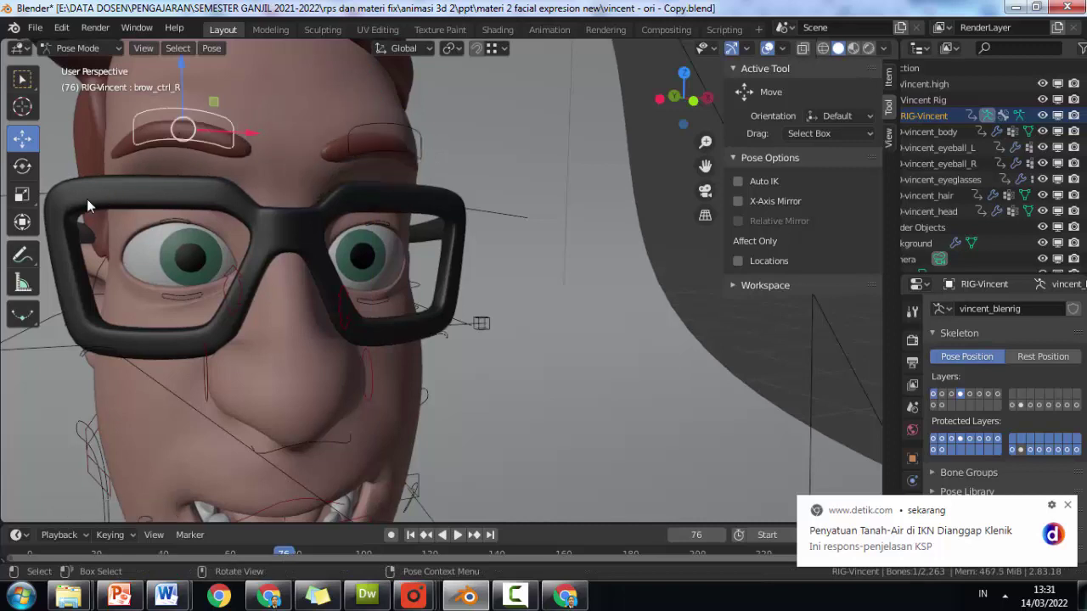
click(23, 166)
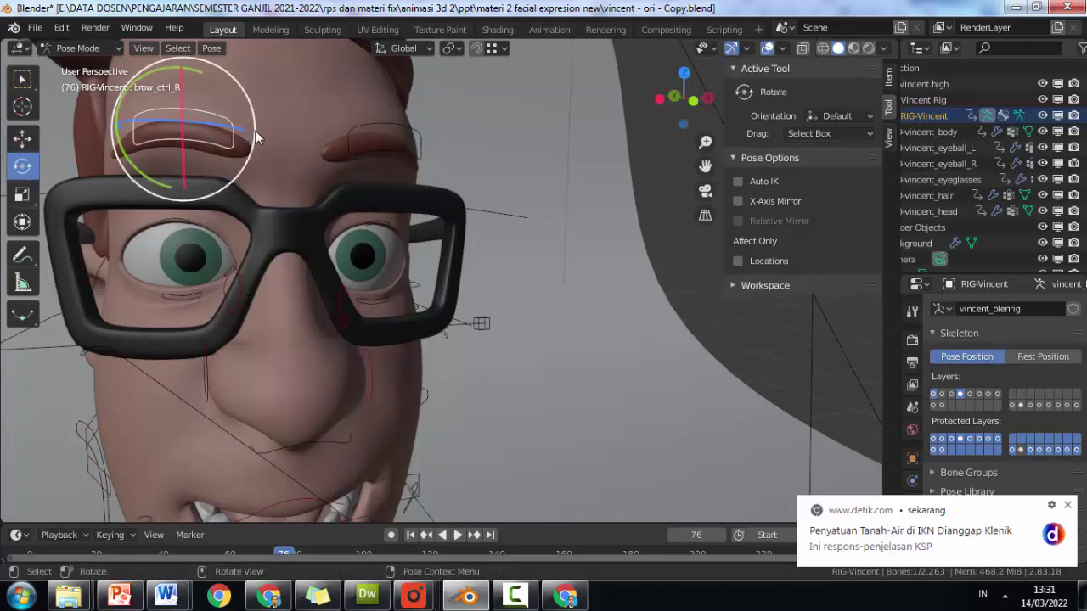
mouse_move(251, 138)
mouse_down()
mouse_move(259, 161)
mouse_move(275, 138)
mouse_move(256, 140)
mouse_move(349, 135)
mouse_move(314, 156)
mouse_up()
key(ctrl+z)
click(350, 135)
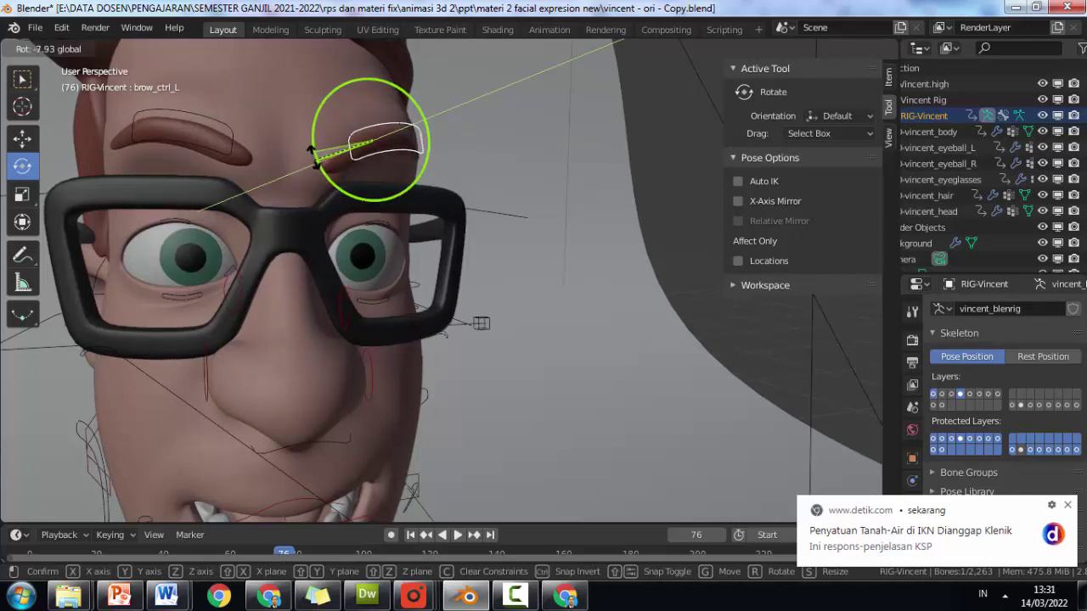
drag(314, 154, 309, 209)
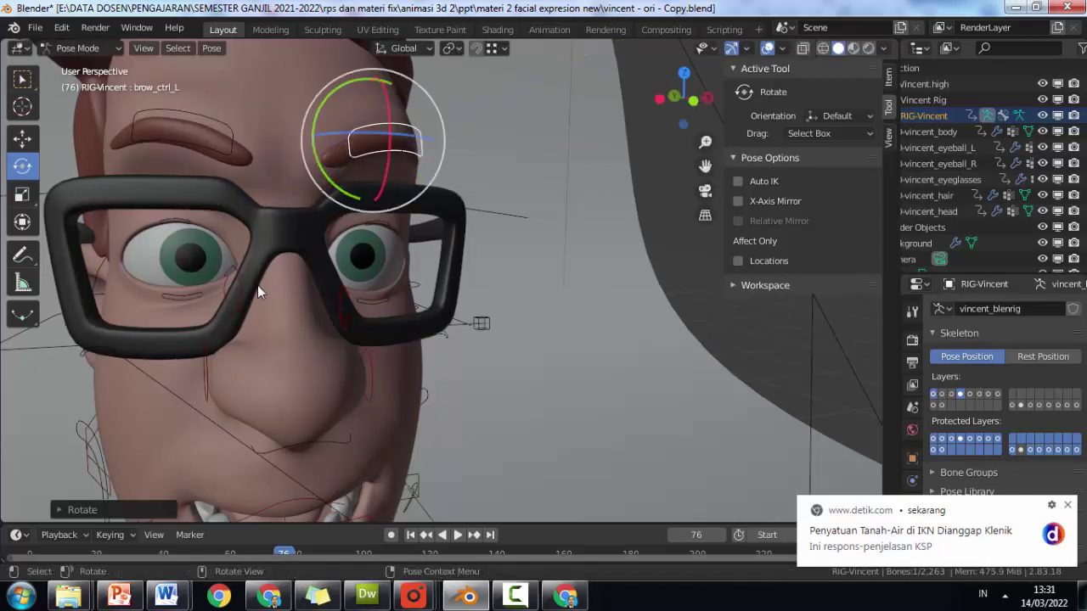
scroll(258, 231, down, 3)
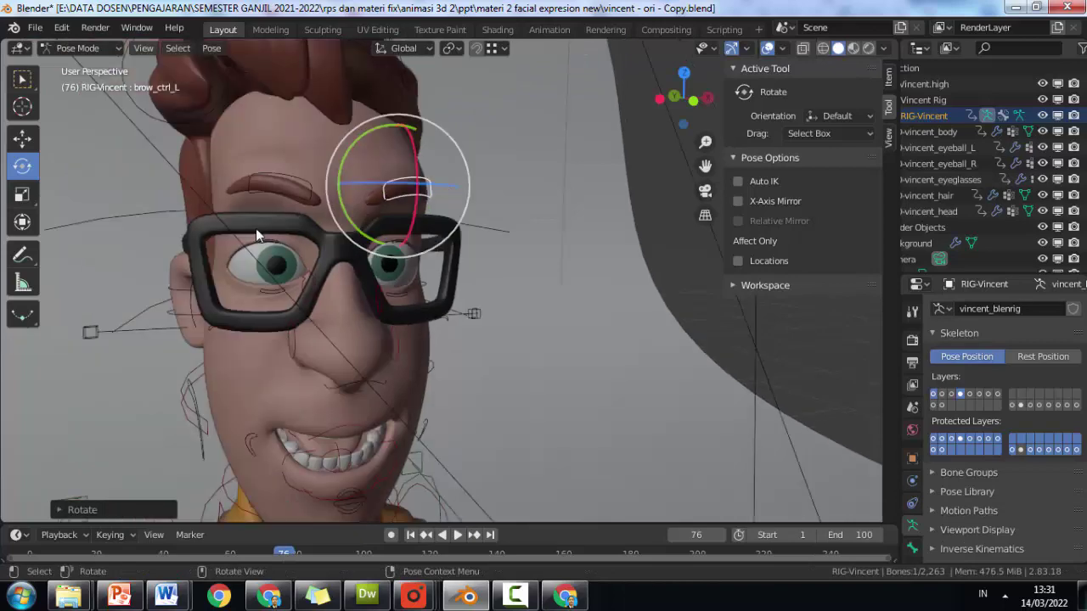
scroll(255, 229, down, 2)
scroll(268, 213, up, 2)
scroll(235, 268, down, 2)
Select mouth_str_ctrl at the chin and rotate it about 40° on the red axis
mouse_move(269, 321)
middle_down()
mouse_move(339, 314)
mouse_move(397, 328)
mouse_move(361, 288)
middle_up()
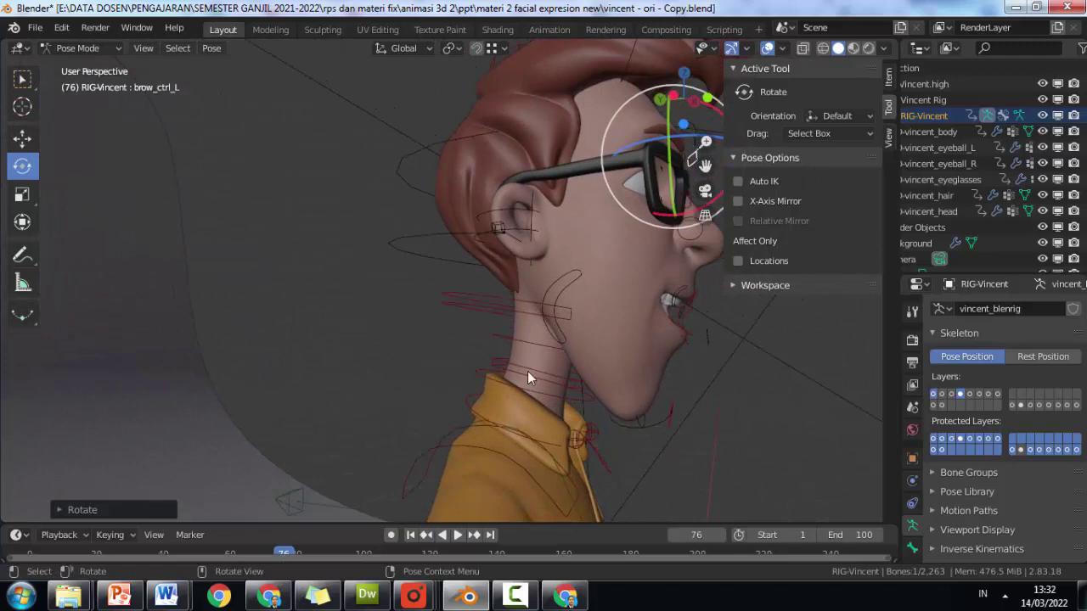
click(544, 369)
mouse_move(629, 436)
middle_down()
mouse_move(592, 433)
mouse_move(521, 393)
middle_up()
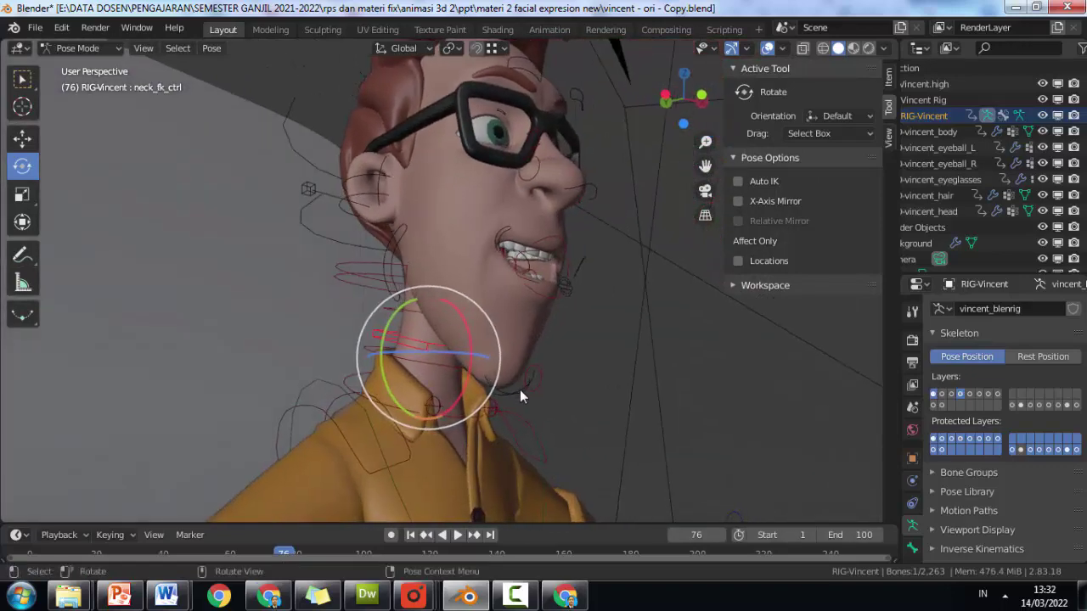
click(520, 390)
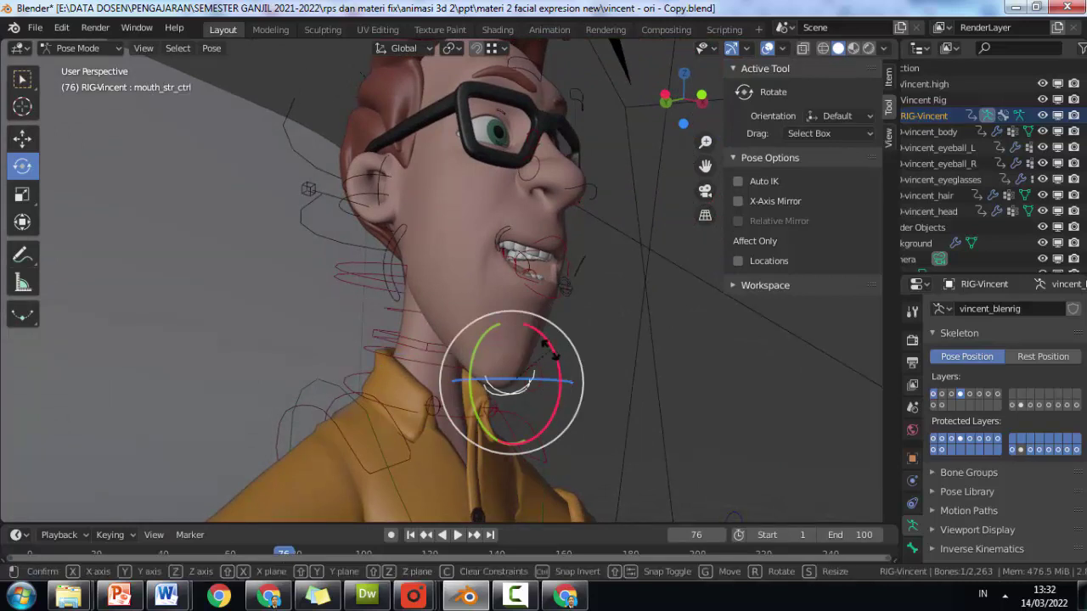
drag(548, 347, 319, 190)
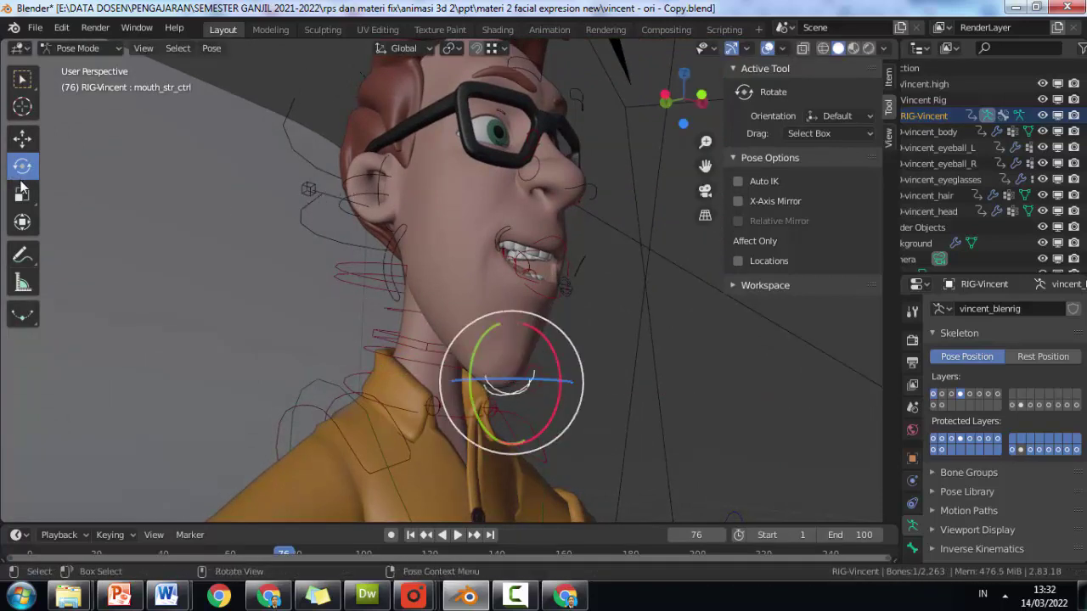
Lower the chin control about 0.02 along Z so the jaw drops further
click(23, 138)
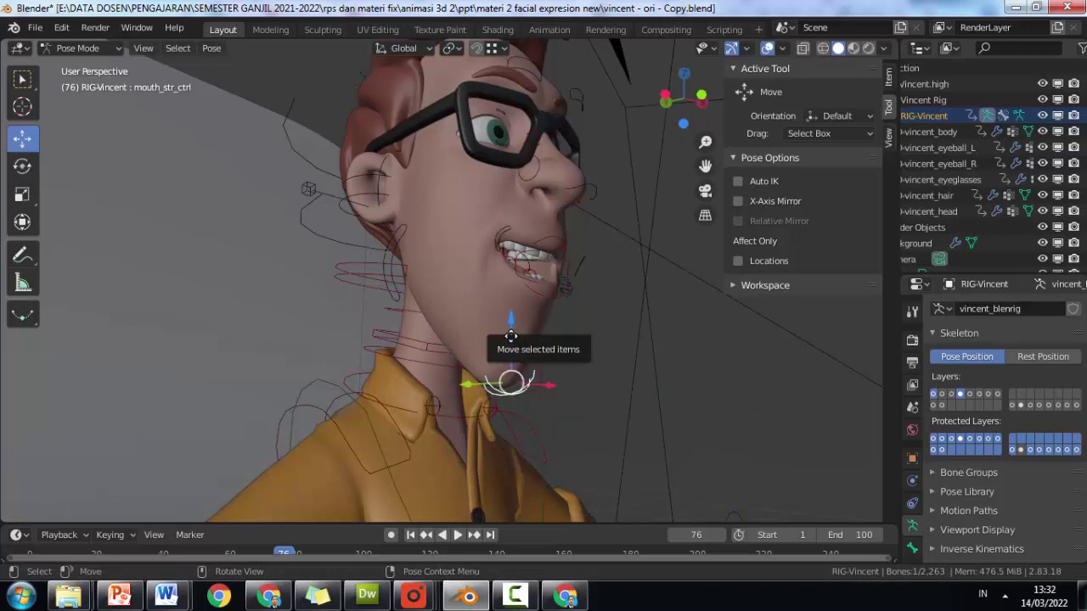
drag(510, 347, 511, 353)
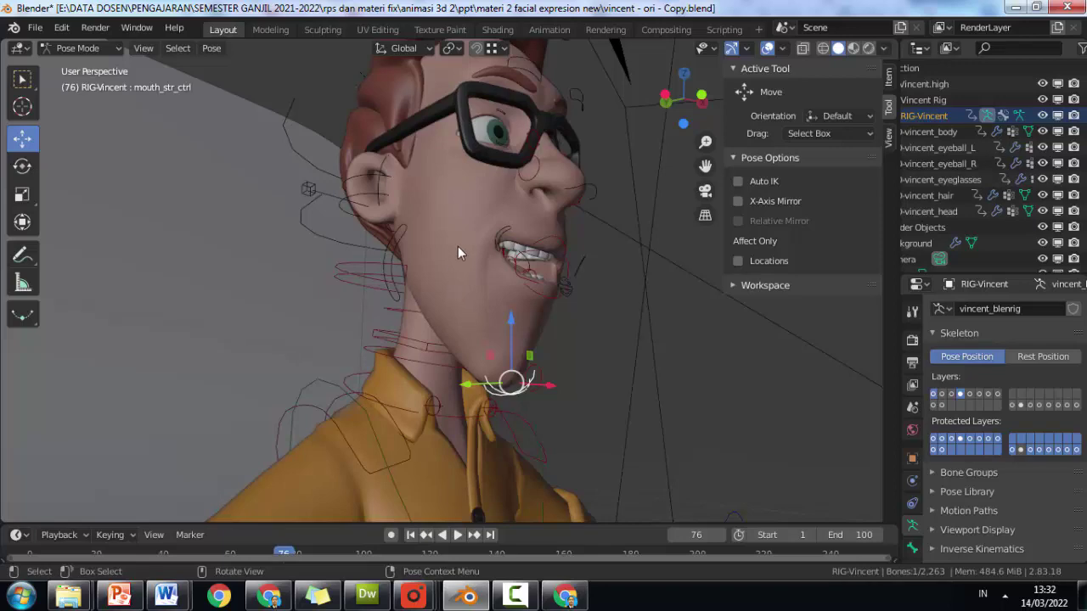
mouse_move(457, 252)
middle_down()
mouse_move(465, 286)
mouse_move(495, 299)
mouse_move(481, 268)
mouse_move(395, 269)
mouse_move(403, 259)
mouse_move(386, 280)
middle_up()
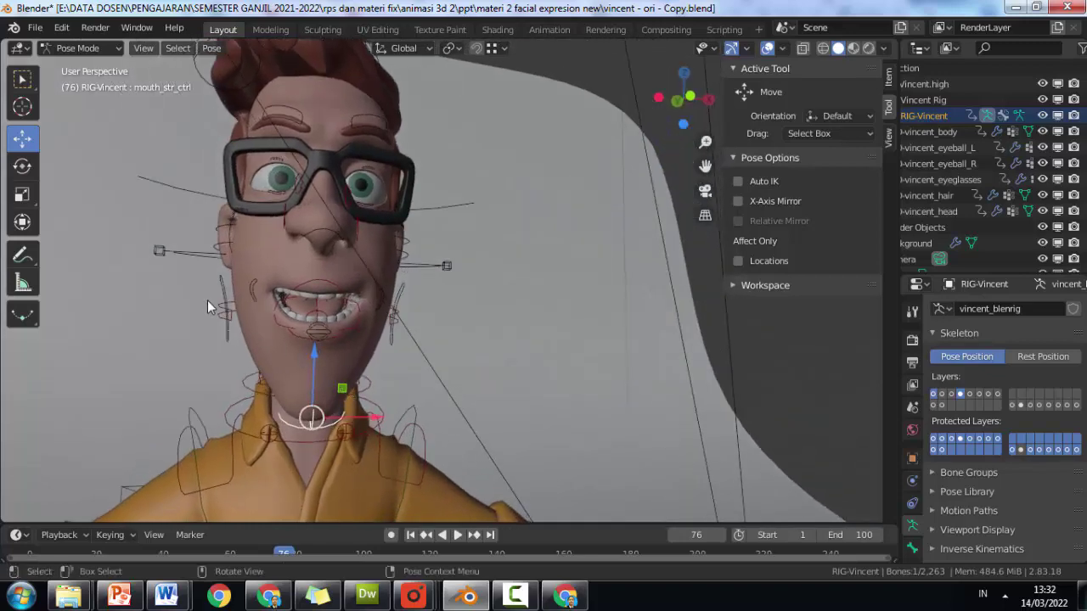
middle_drag(206, 319, 218, 327)
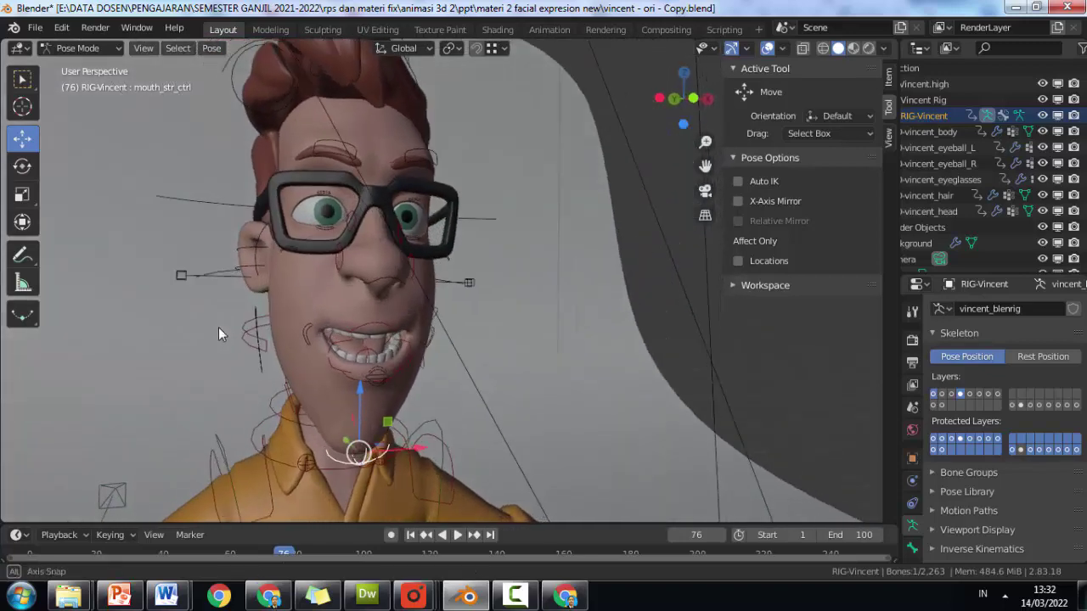
Shift the head_fk control about 0.015 along X
click(264, 341)
scroll(263, 340, up, 2)
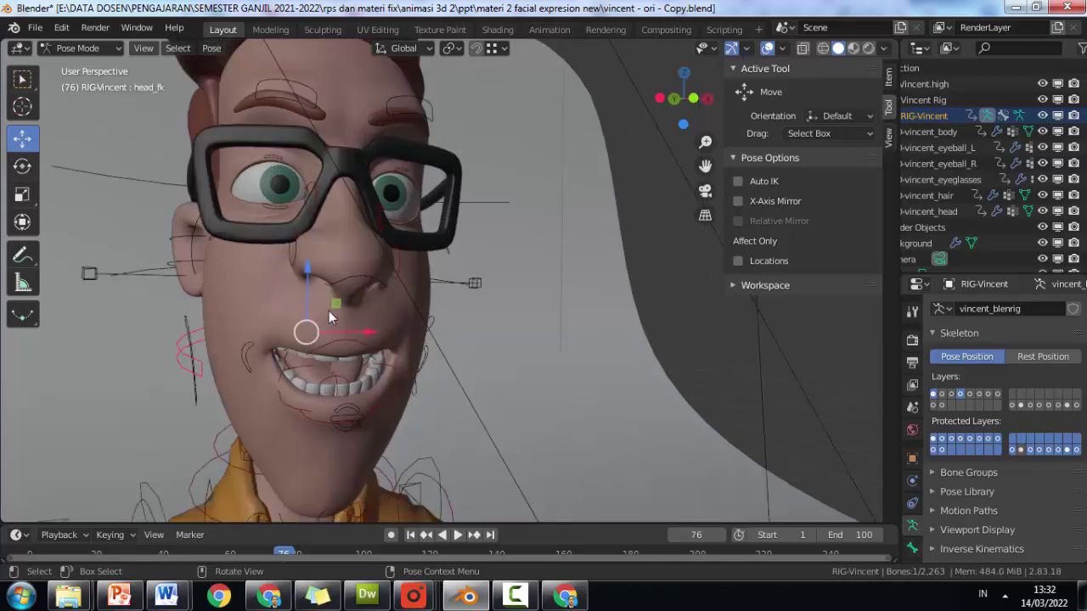
mouse_move(361, 332)
mouse_down()
mouse_move(386, 337)
mouse_move(336, 363)
mouse_up()
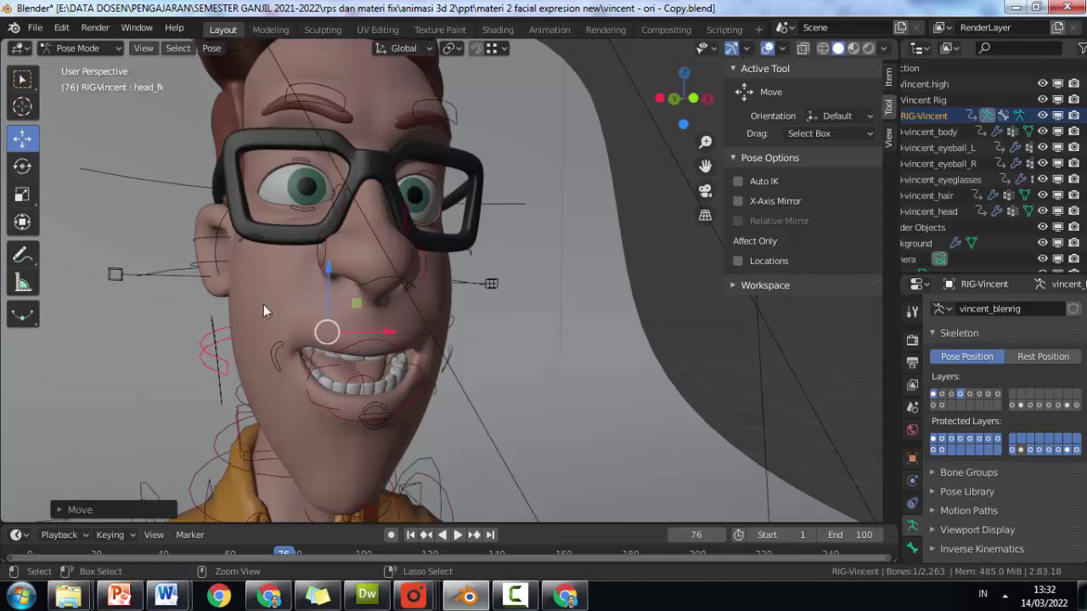
middle_drag(264, 305, 348, 310)
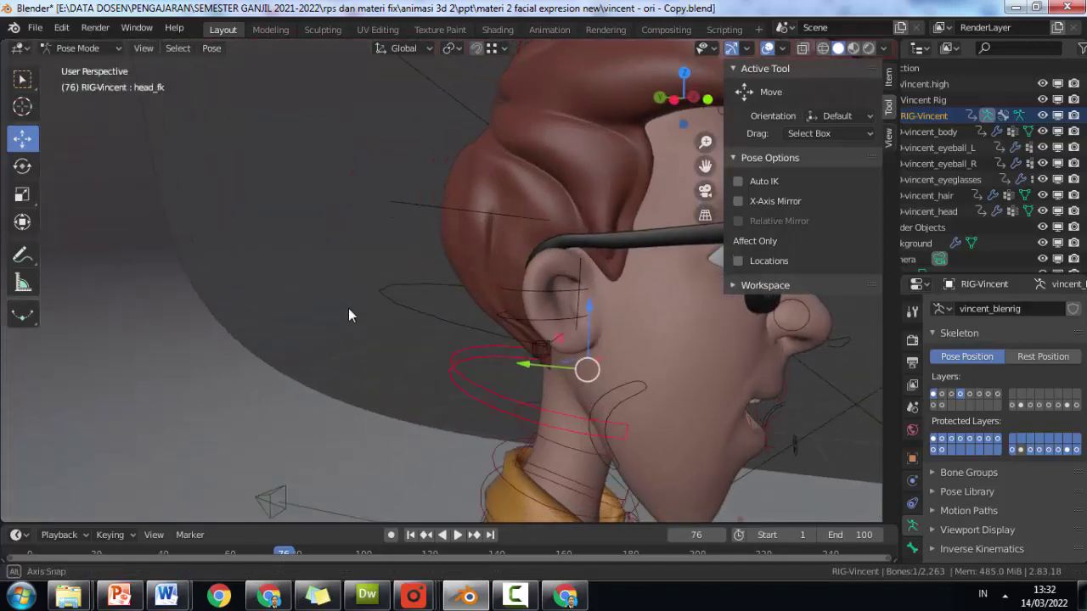
scroll(484, 365, down, 2)
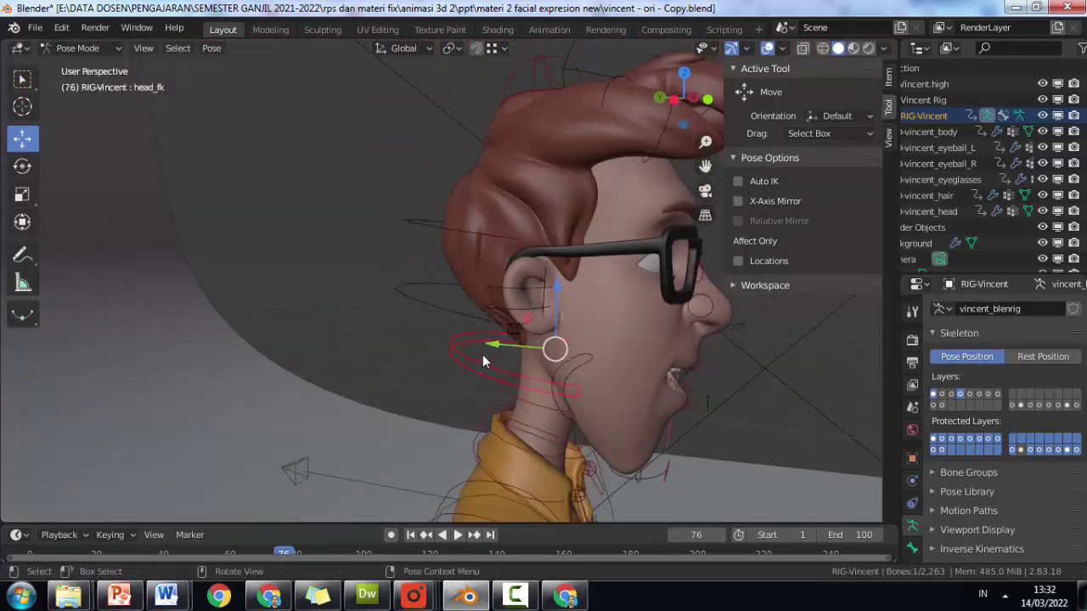
scroll(482, 354, down, 2)
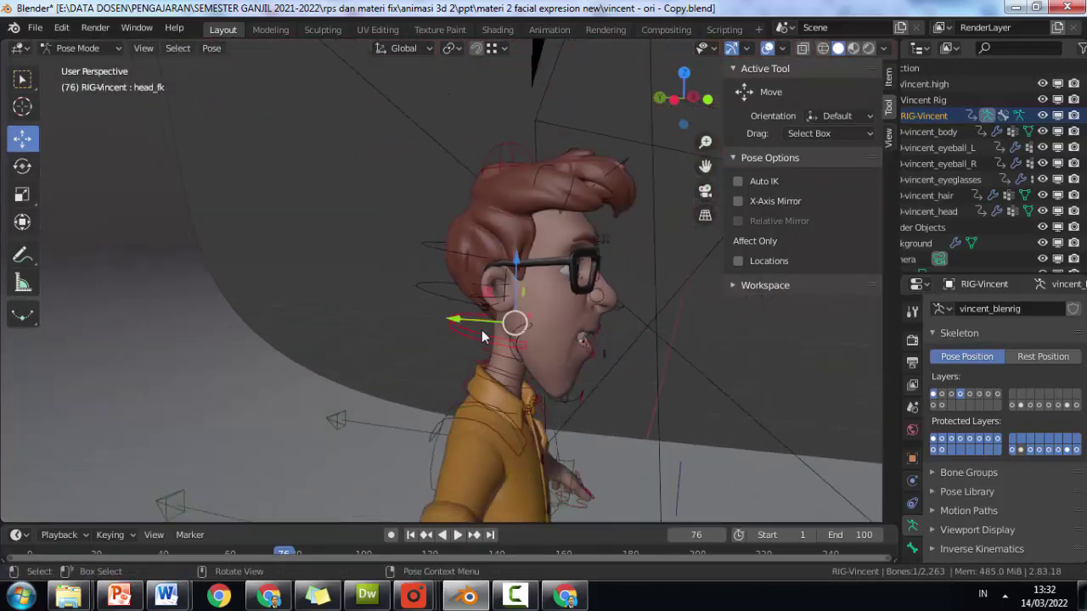
Swivel the hair_mid_2 tuft on top of the head around the global Z axis
click(628, 158)
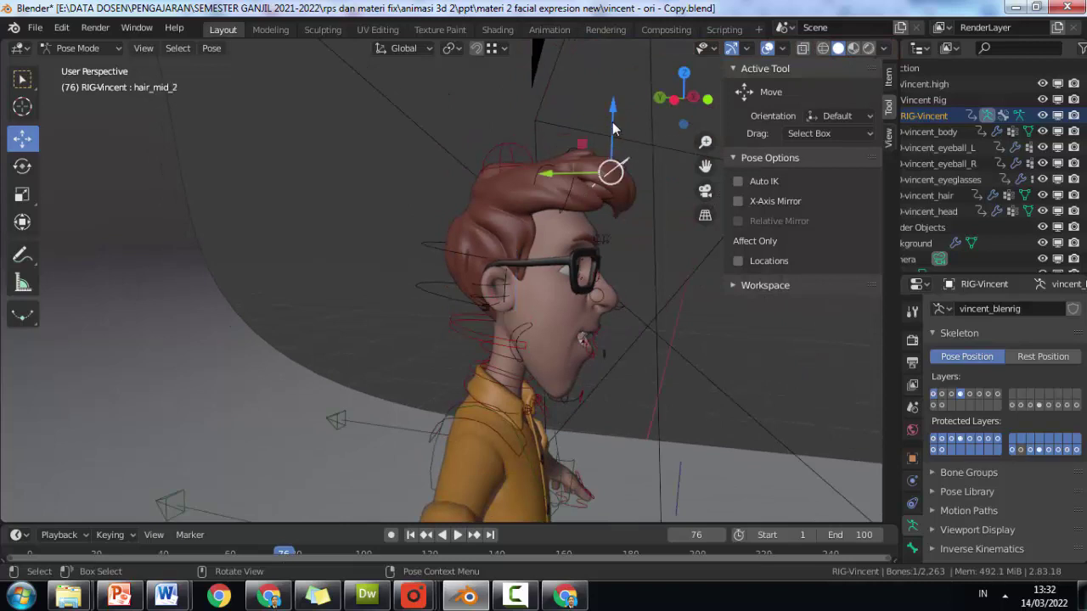
key(r)
key(z)
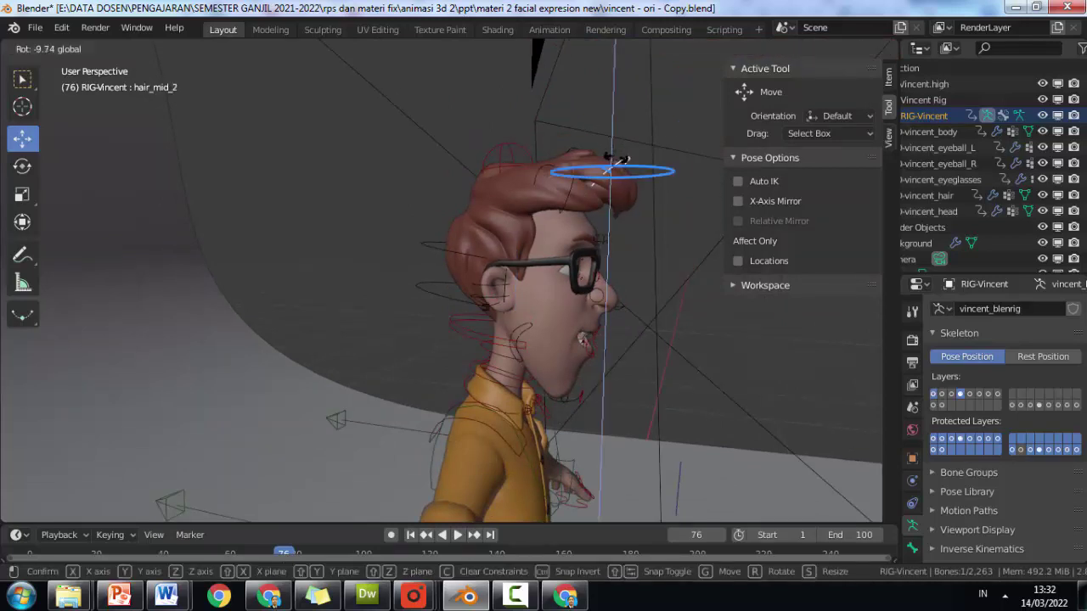
key(Escape)
mouse_move(605, 246)
middle_down()
mouse_move(526, 241)
mouse_move(459, 117)
middle_up()
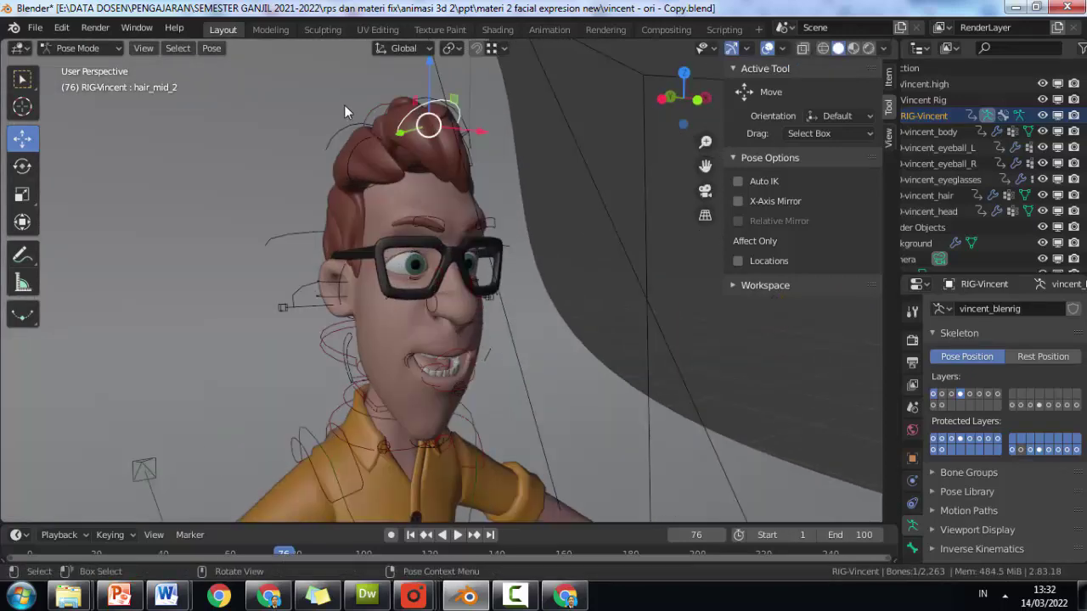
click(24, 164)
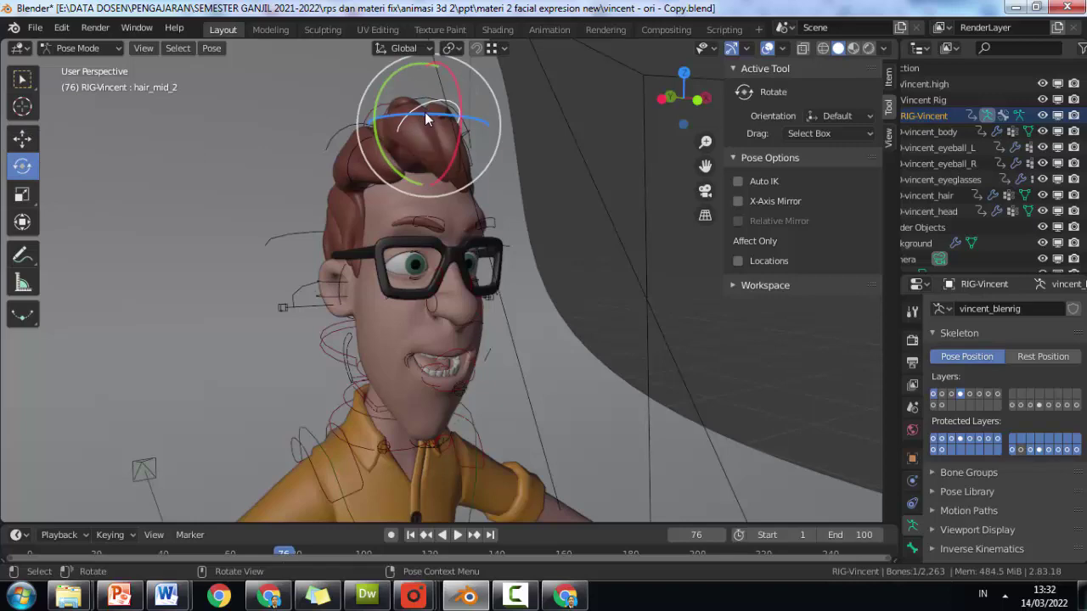
mouse_move(425, 112)
mouse_down()
mouse_move(435, 128)
mouse_move(396, 131)
mouse_up()
key(z)
mouse_move(357, 246)
middle_down()
mouse_move(422, 283)
mouse_move(315, 280)
middle_up()
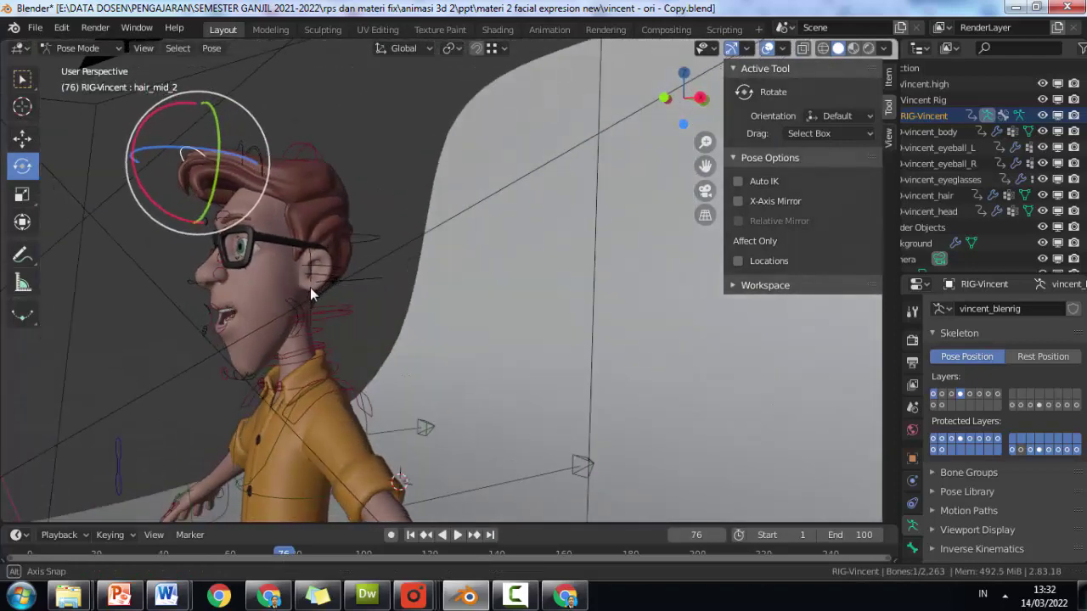
Lower the left lower ear control slightly with the Move tool
click(320, 283)
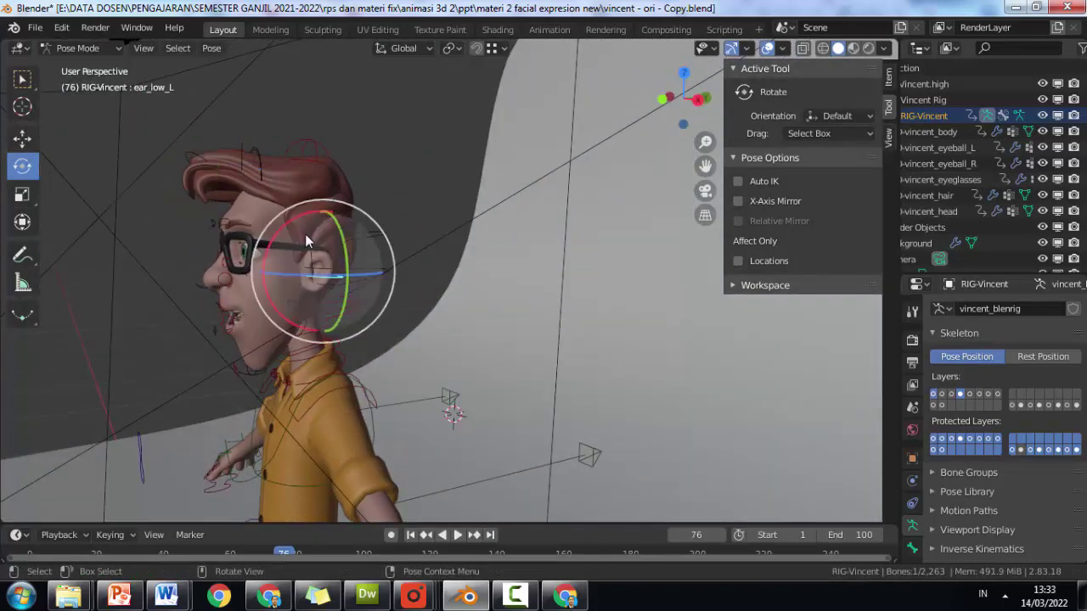
scroll(305, 242, up, 3)
click(22, 138)
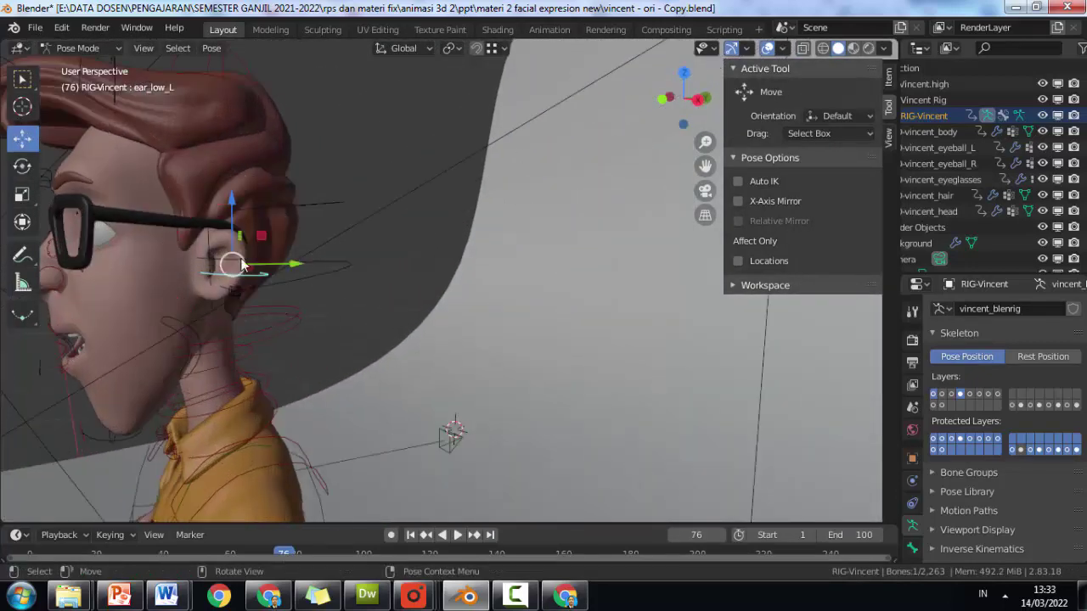
drag(235, 238, 241, 256)
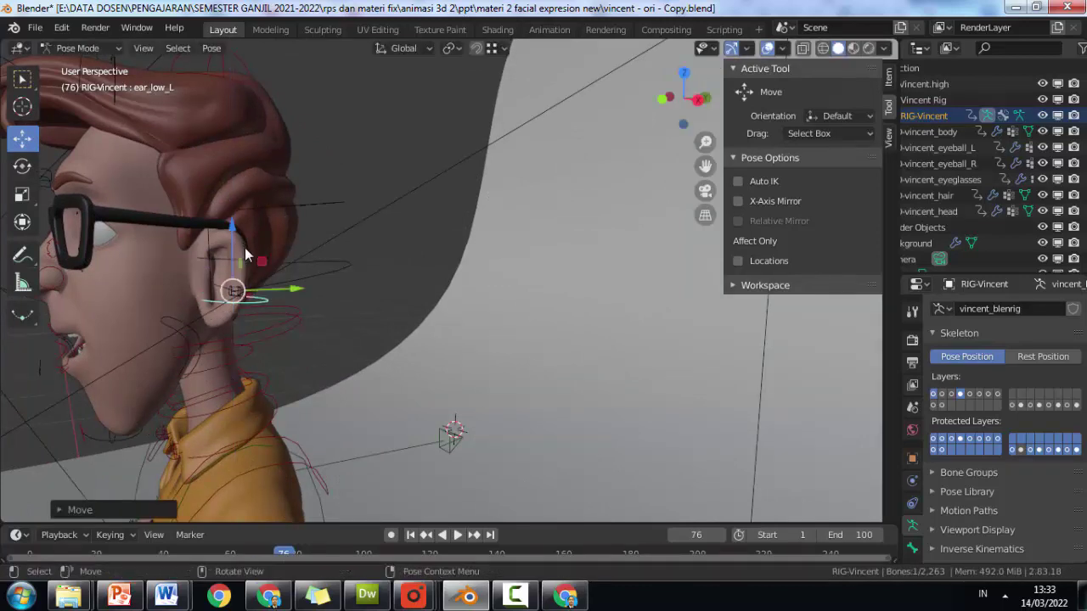
Nudge the control below the ear along X to open the jaw, undo once, then orbit
click(198, 333)
scroll(238, 322, up, 3)
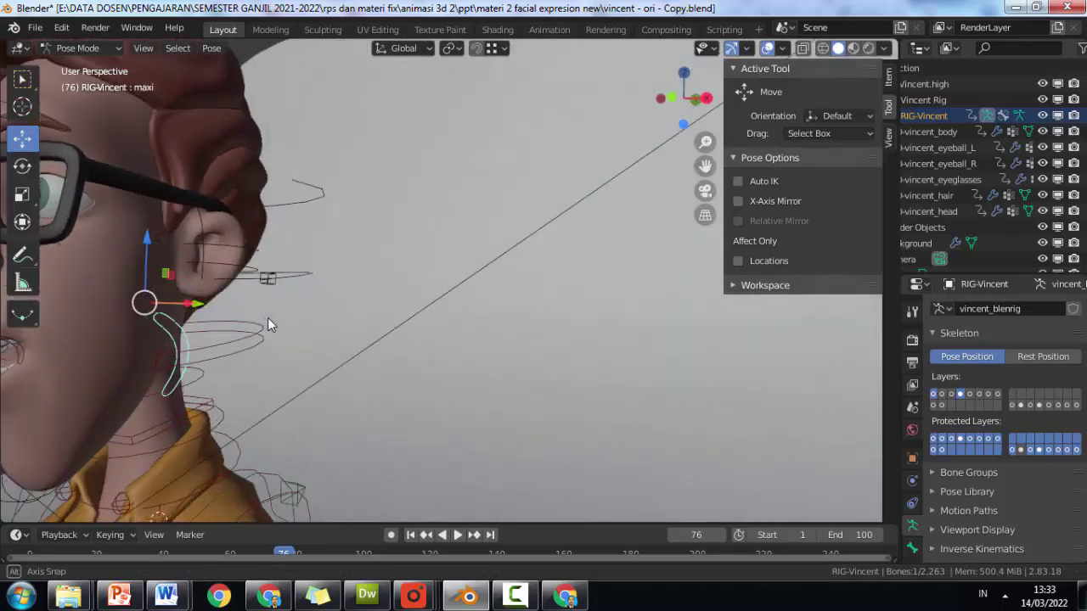
middle_drag(268, 317, 279, 331)
scroll(274, 326, down, 5)
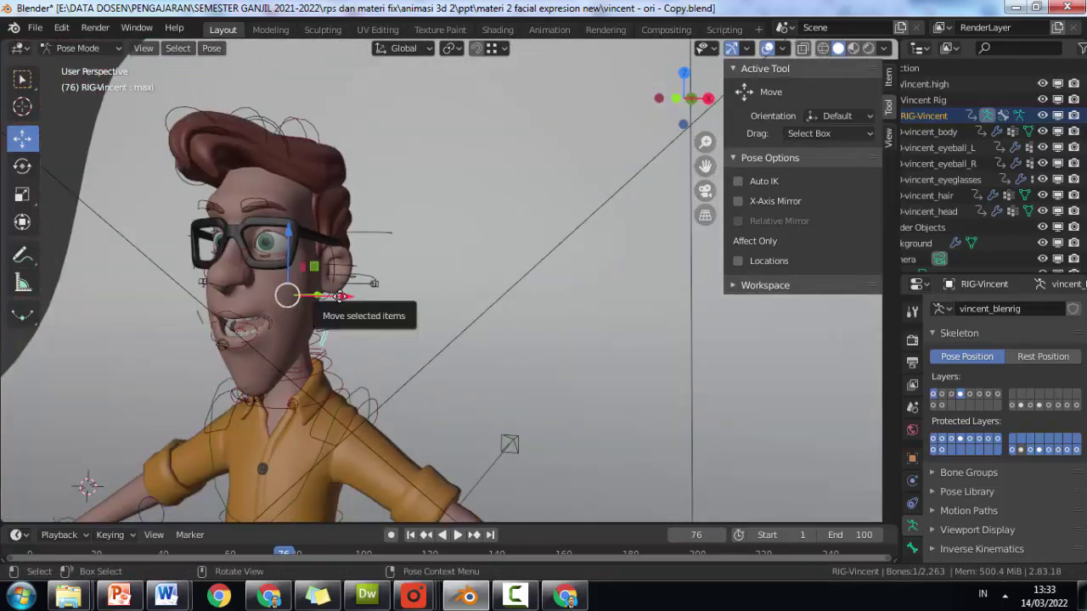
drag(351, 295, 357, 294)
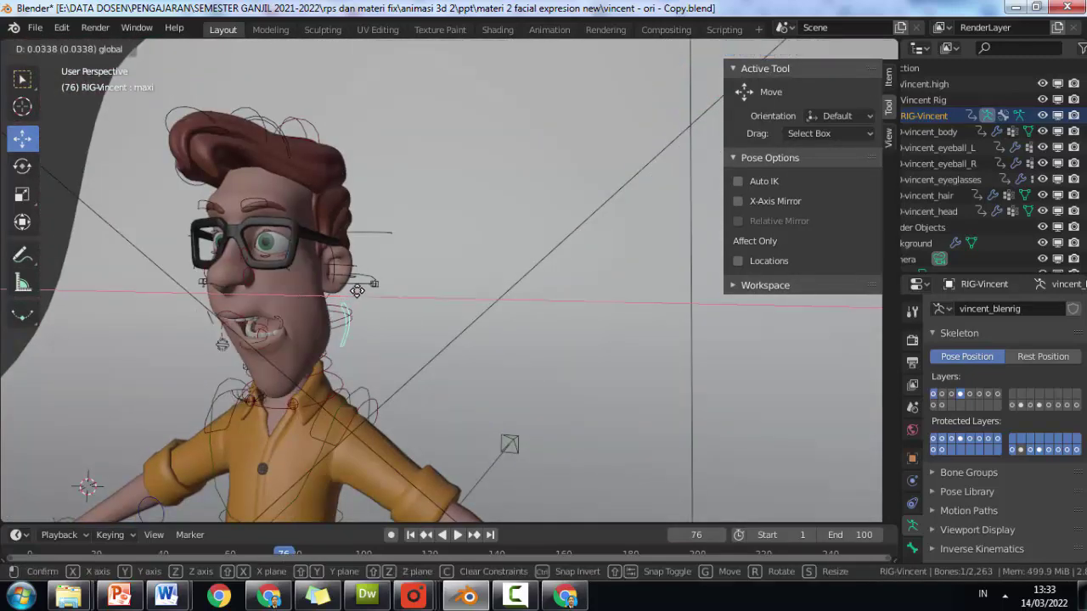
drag(282, 338, 279, 340)
key(ctrl+z)
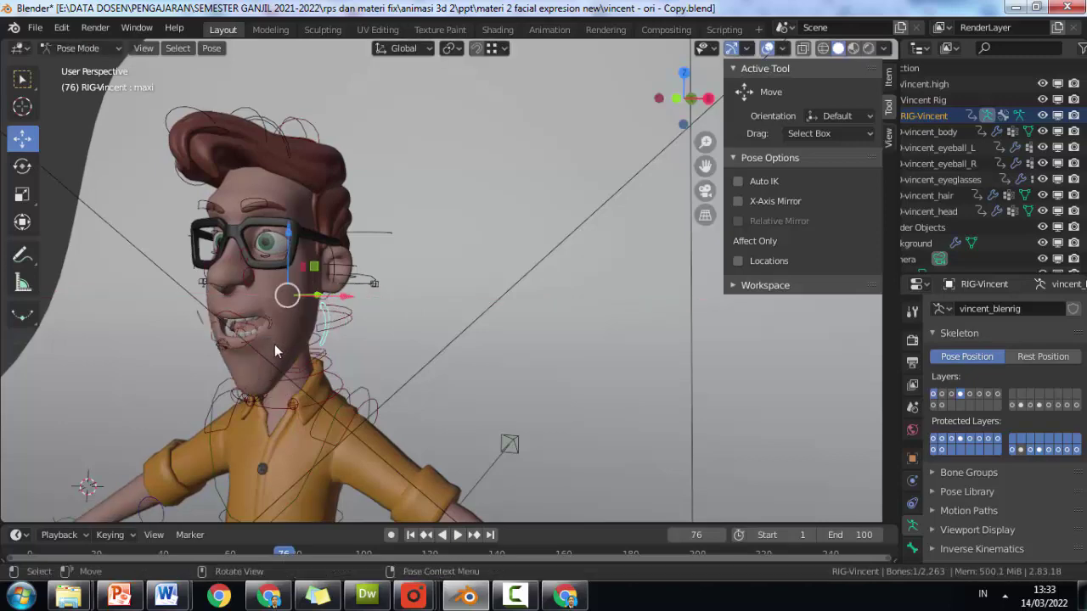
mouse_move(267, 345)
middle_down()
mouse_move(358, 339)
mouse_move(377, 327)
middle_up()
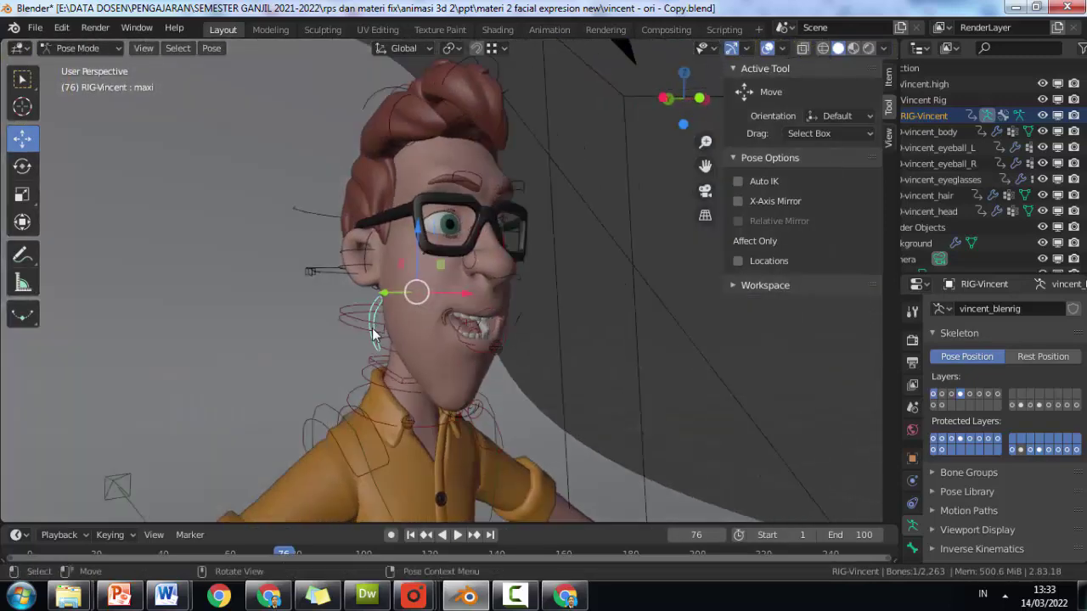
scroll(382, 329, up, 2)
scroll(382, 328, down, 4)
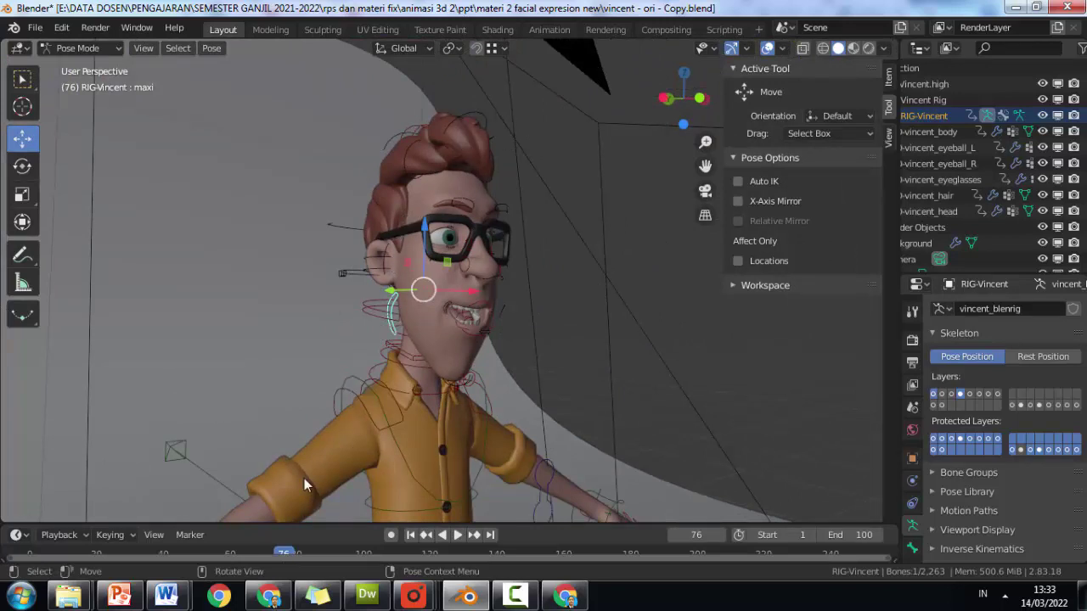
Check the reference face on the MATERI 2 slide, then return to Blender's front view
click(268, 598)
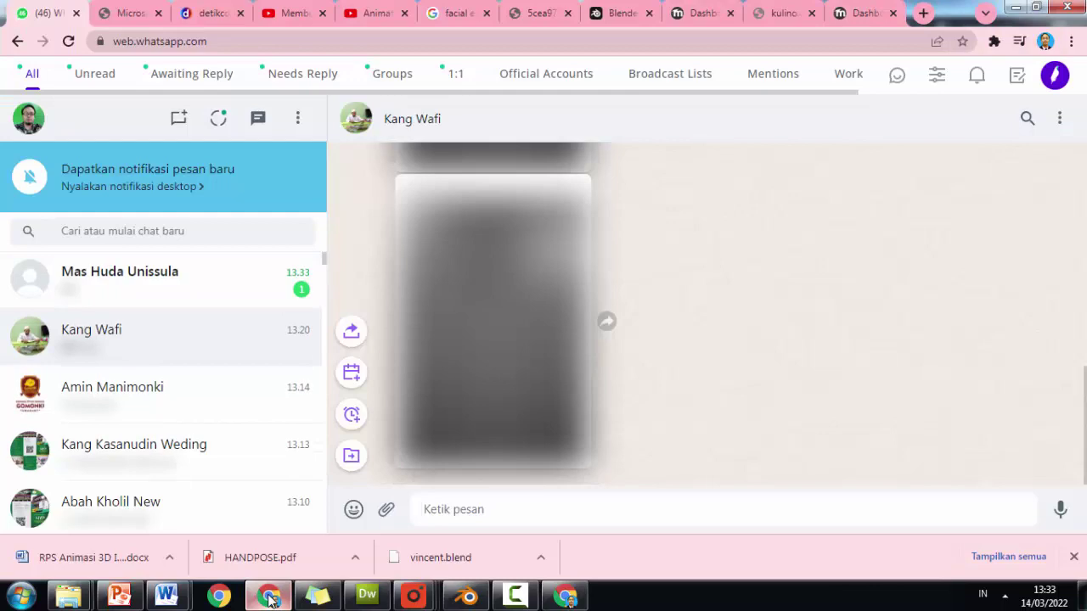
click(268, 597)
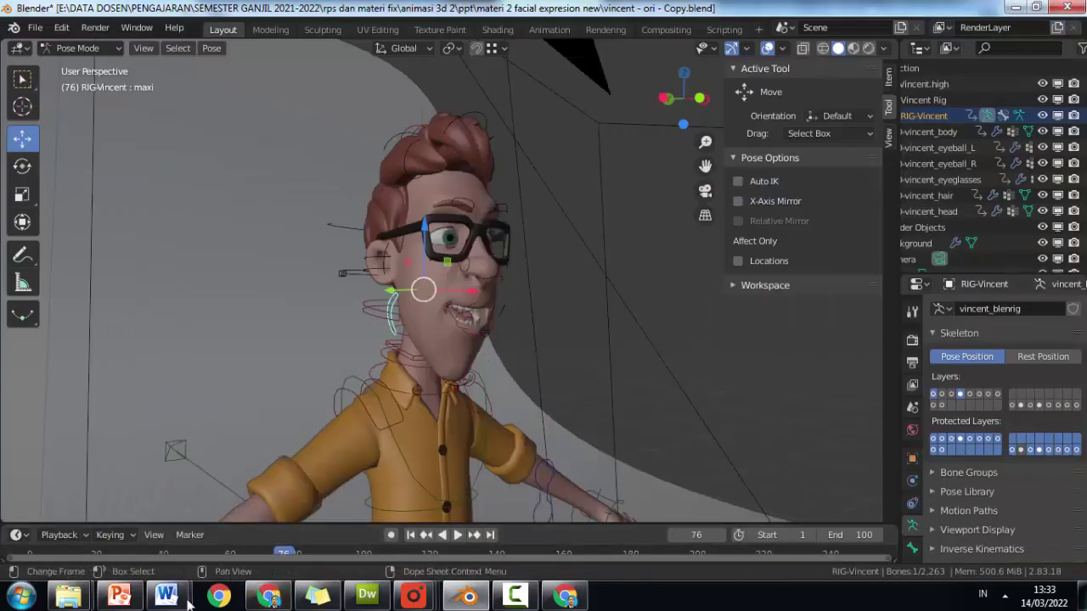
click(124, 600)
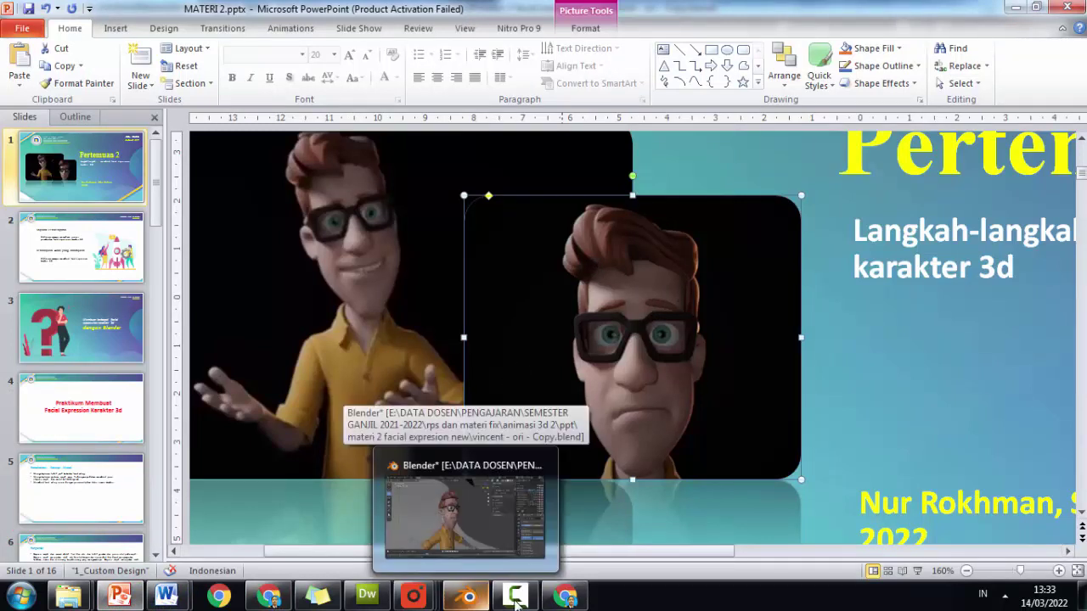
click(515, 598)
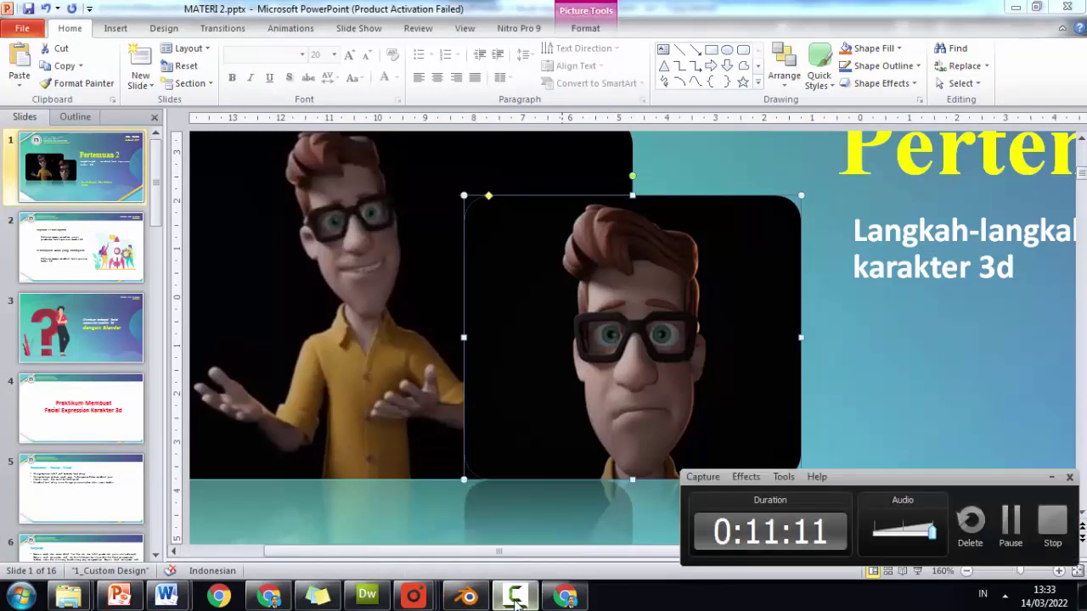
click(1051, 477)
click(466, 598)
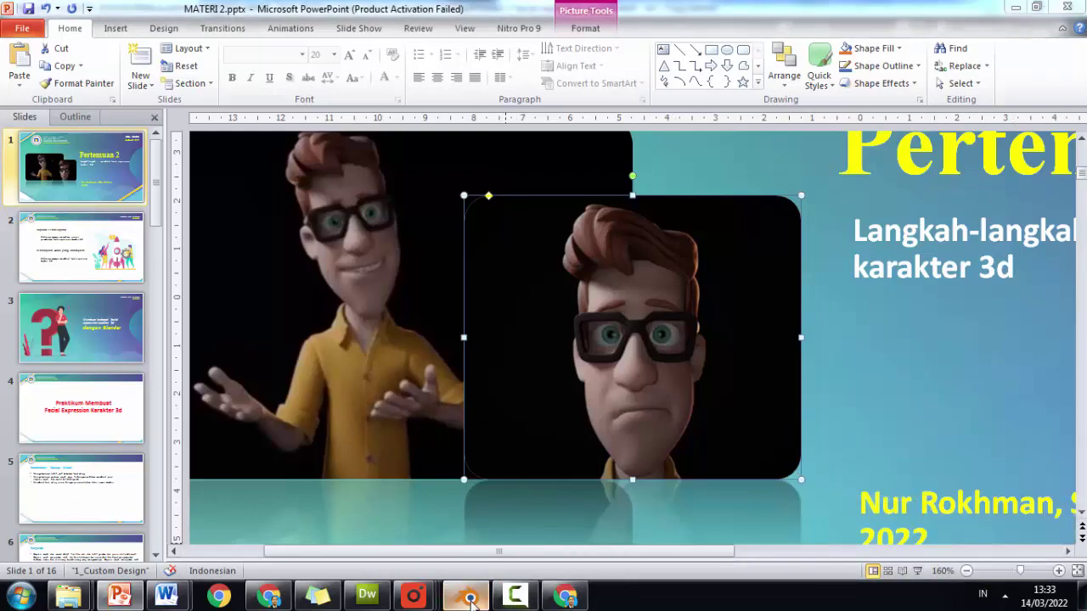
mouse_move(374, 347)
middle_down()
mouse_move(289, 345)
mouse_move(303, 351)
middle_up()
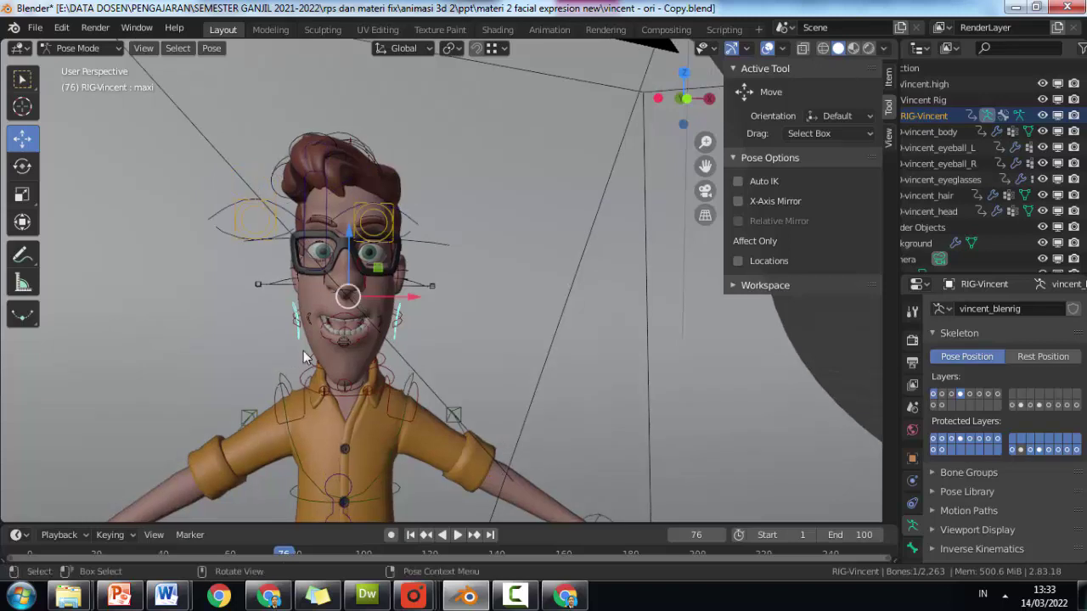
Centre Vincent's face in the view and glance at the PowerPoint reference
scroll(305, 352, up, 3)
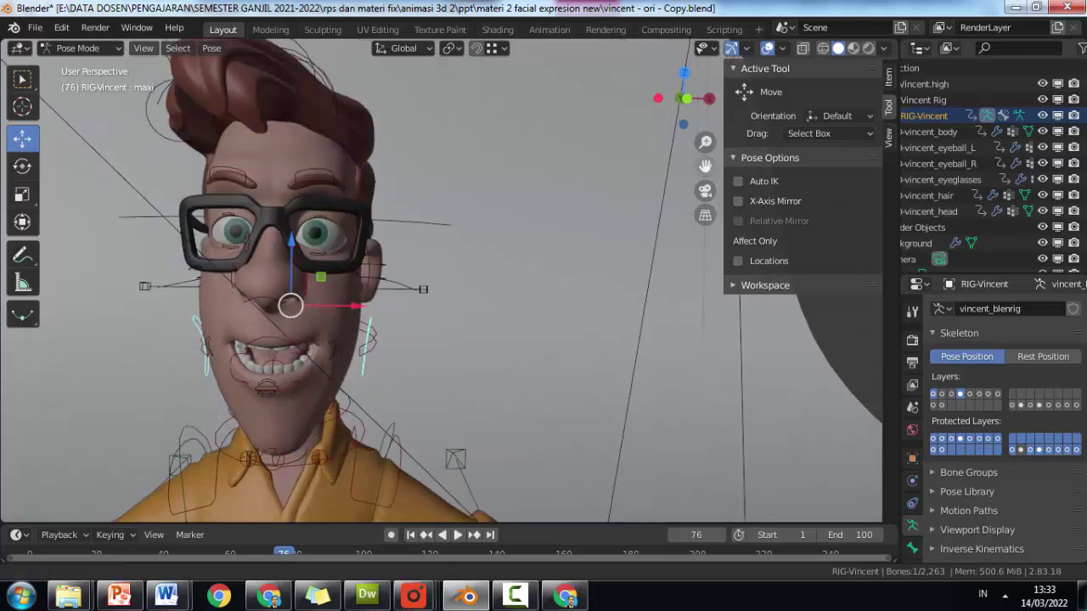
mouse_move(425, 339)
shift+middle_down()
mouse_move(551, 348)
mouse_move(543, 357)
shift+middle_up()
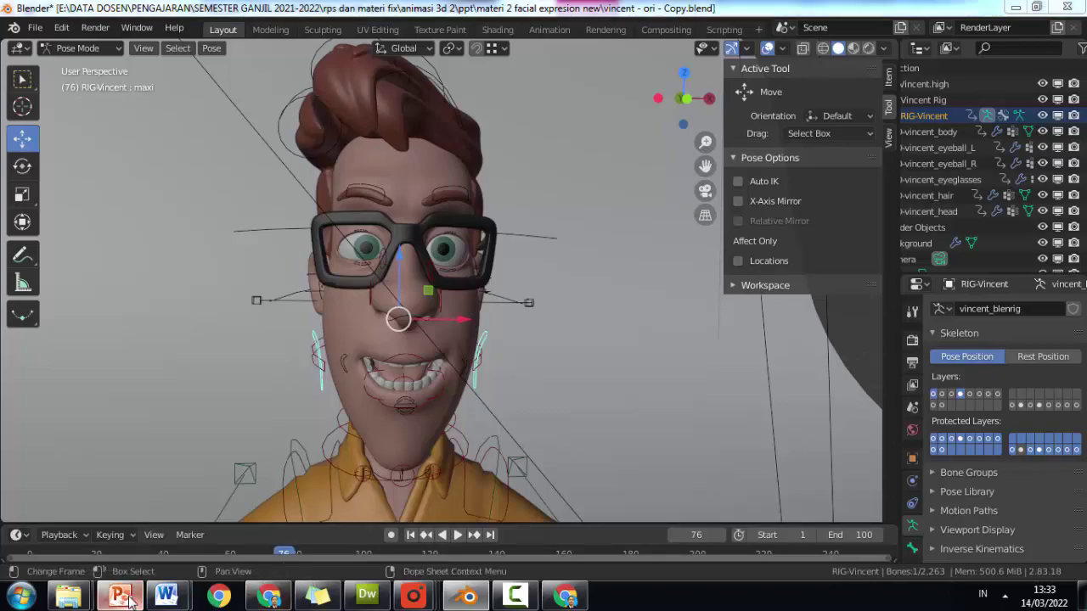
click(123, 599)
click(123, 598)
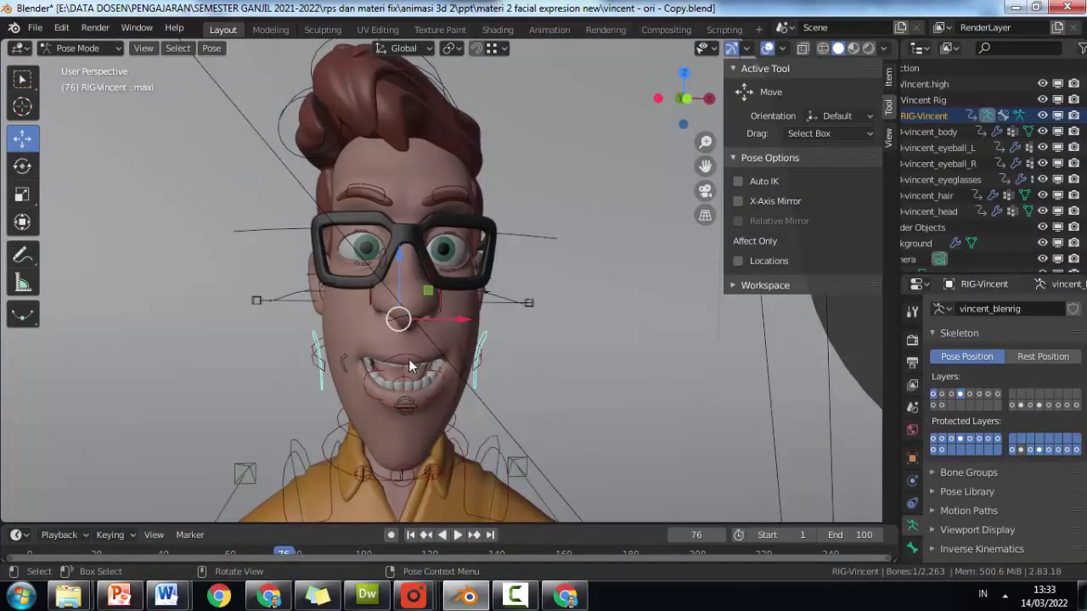
Move mouth_ctrl up along Z so the lips close into a gentle smile
click(405, 405)
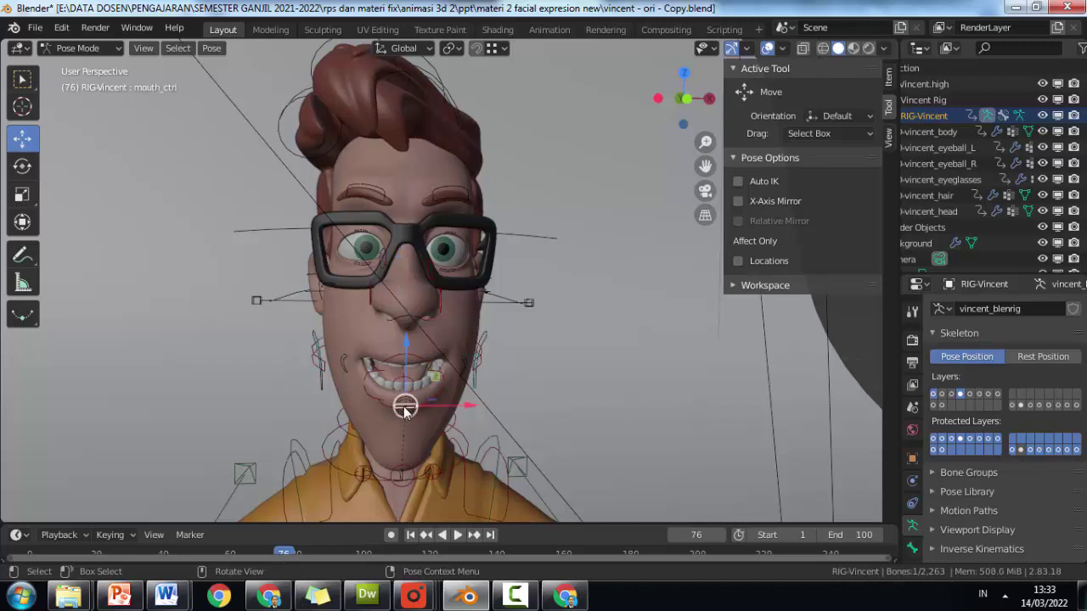
drag(405, 401, 415, 344)
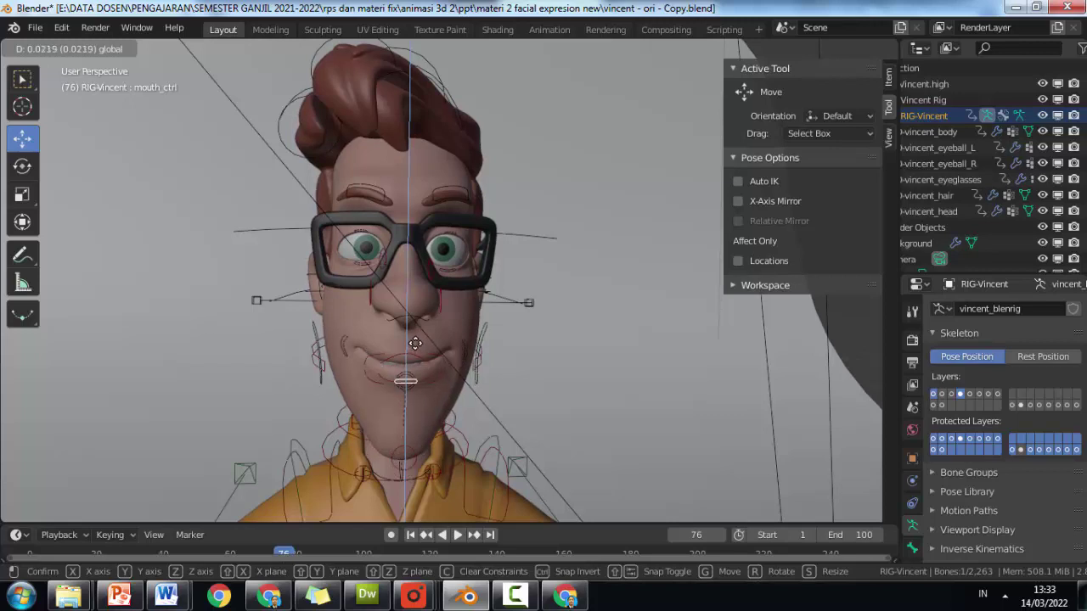
drag(416, 343, 374, 356)
right_click(343, 351)
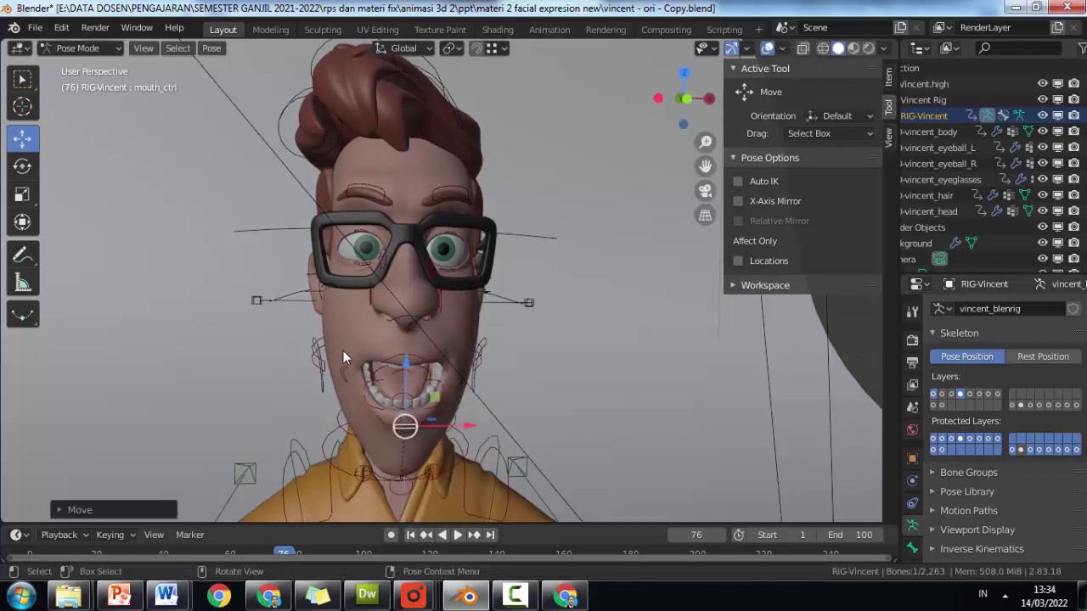
click(395, 372)
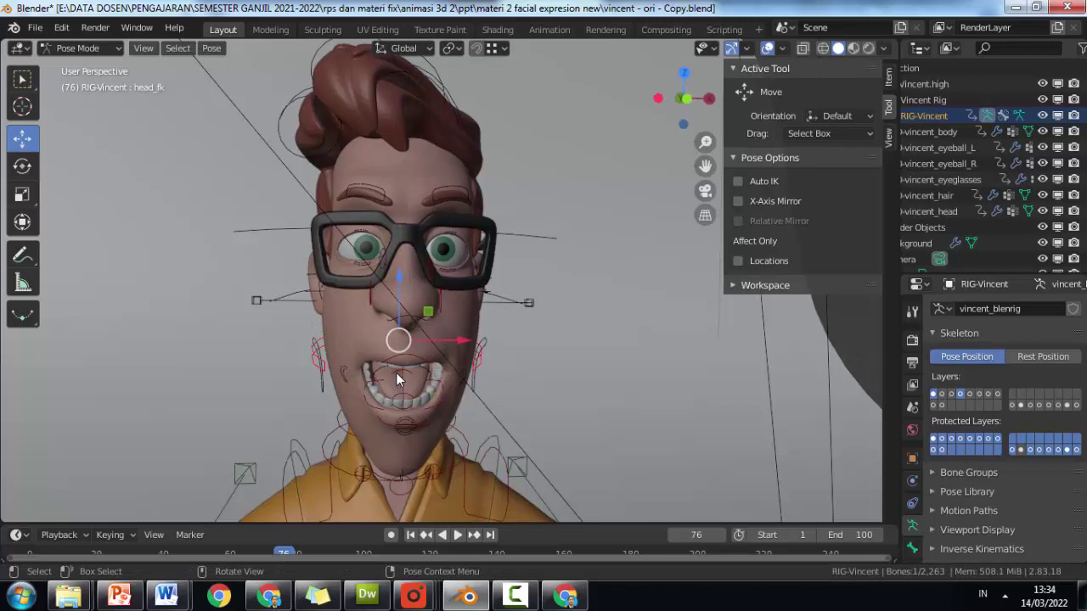
click(403, 425)
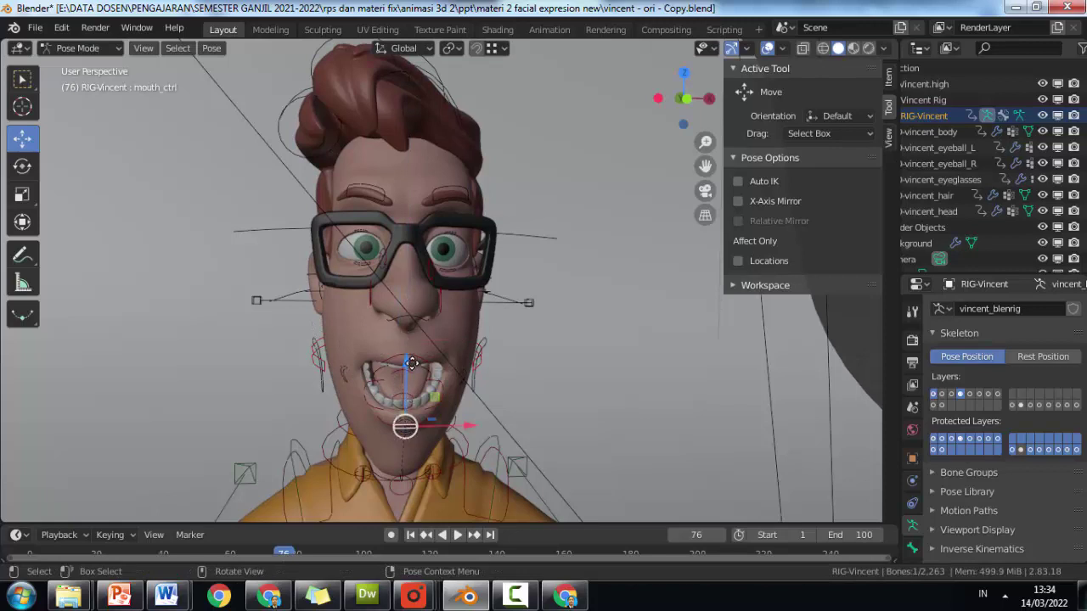
drag(411, 364, 416, 335)
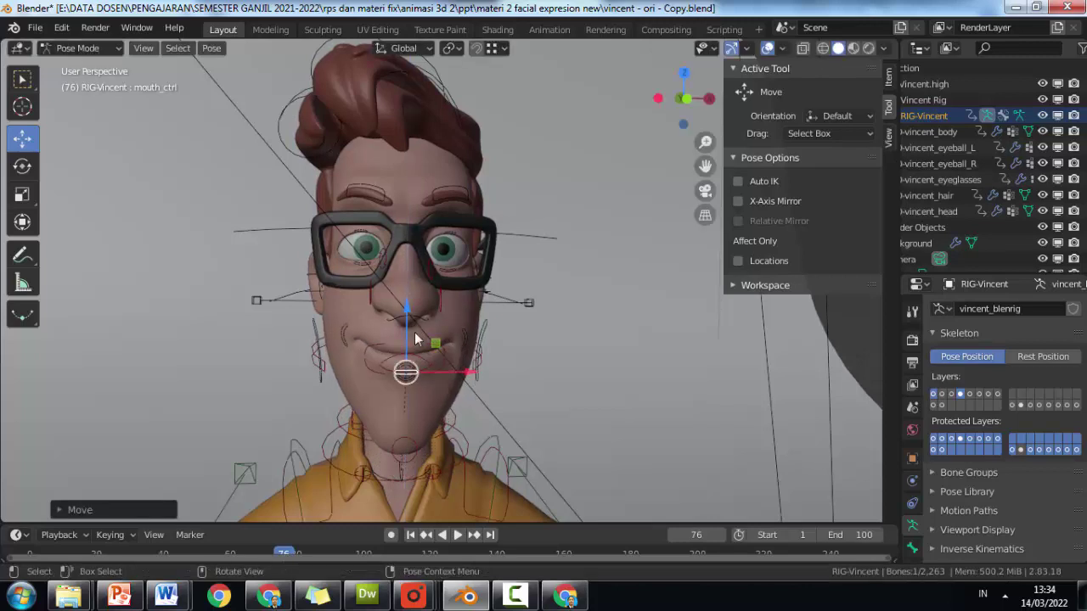
Lower mouth_corner_R along Z and compare it with the PowerPoint reference
click(351, 338)
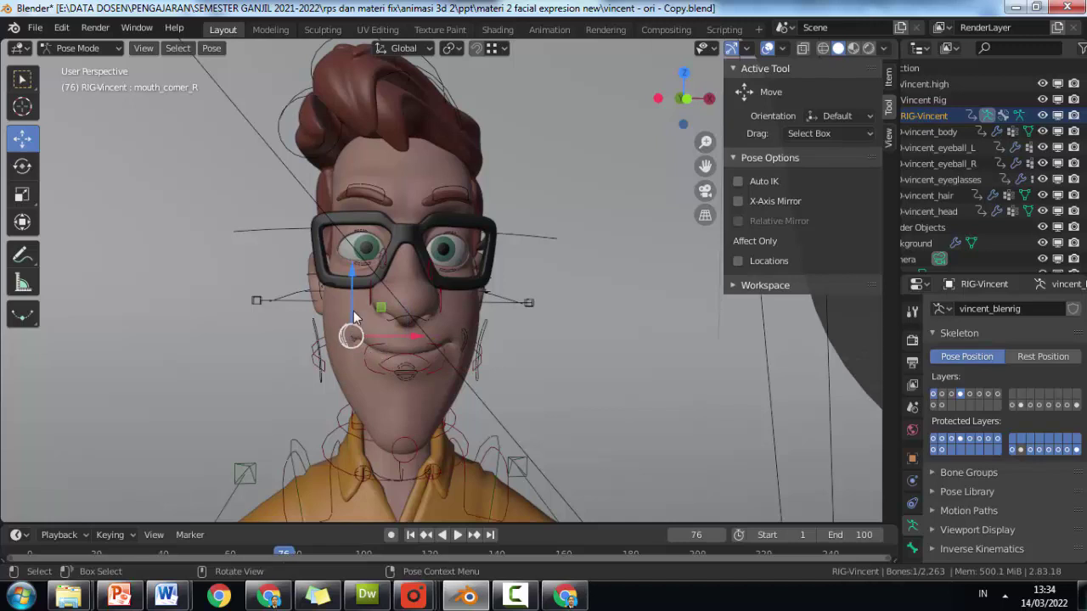
drag(351, 344, 354, 339)
key(z)
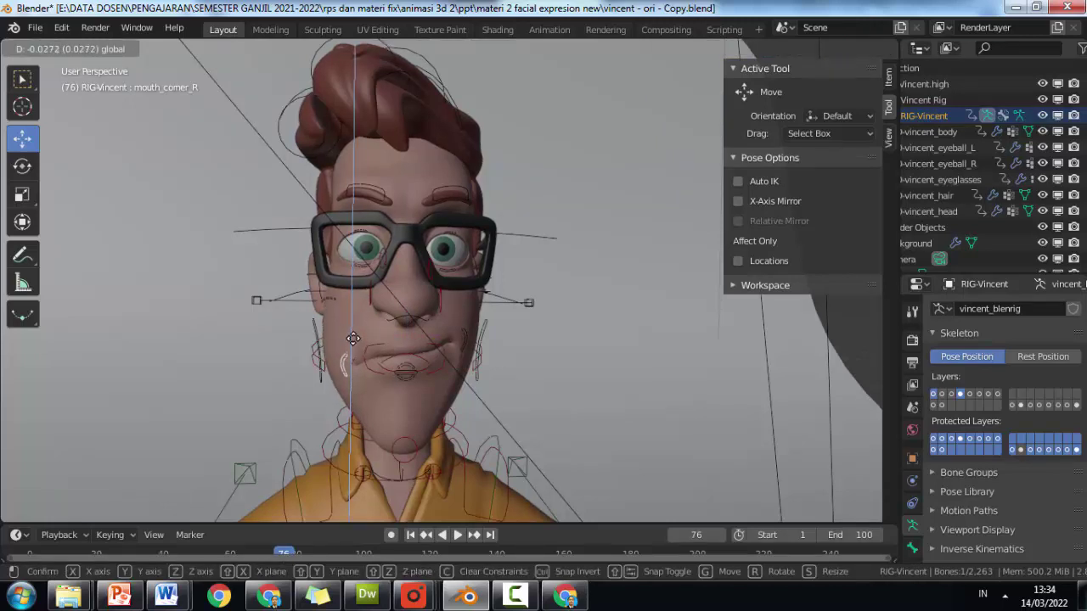
click(354, 339)
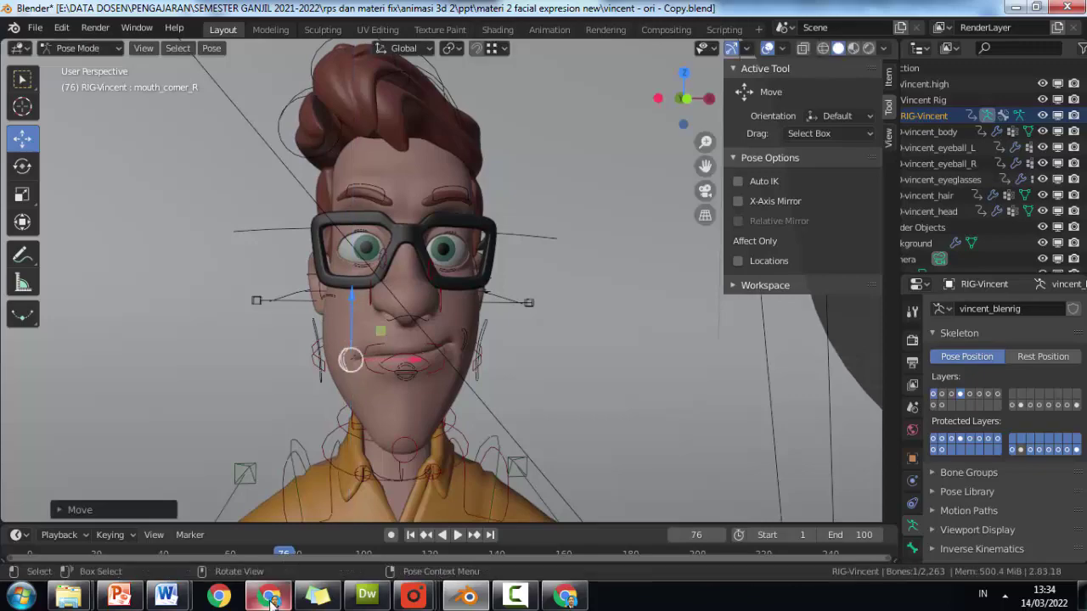
click(268, 598)
click(269, 598)
click(126, 599)
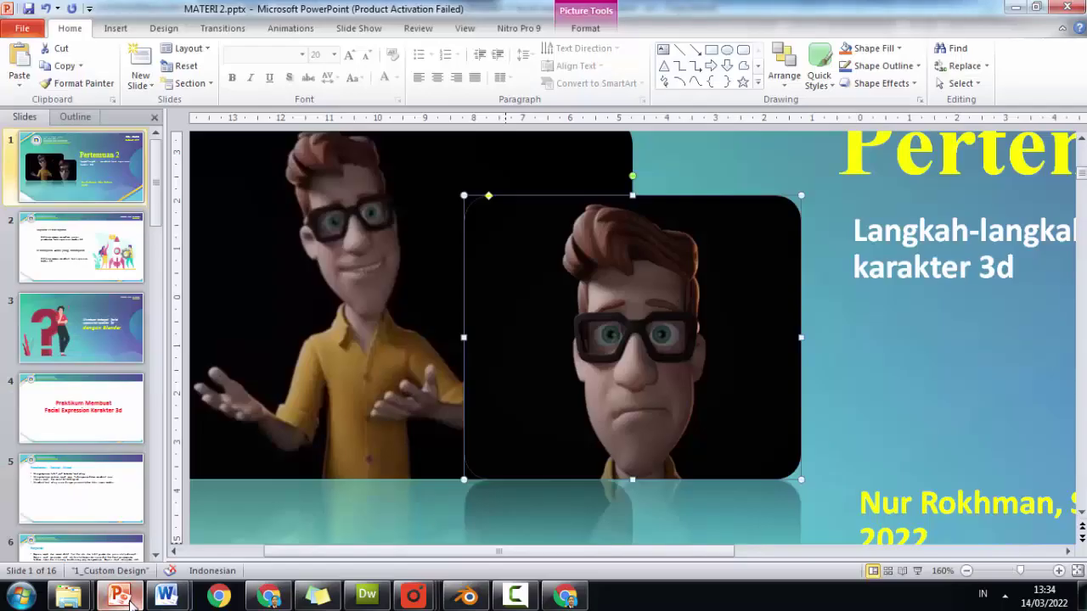
click(127, 600)
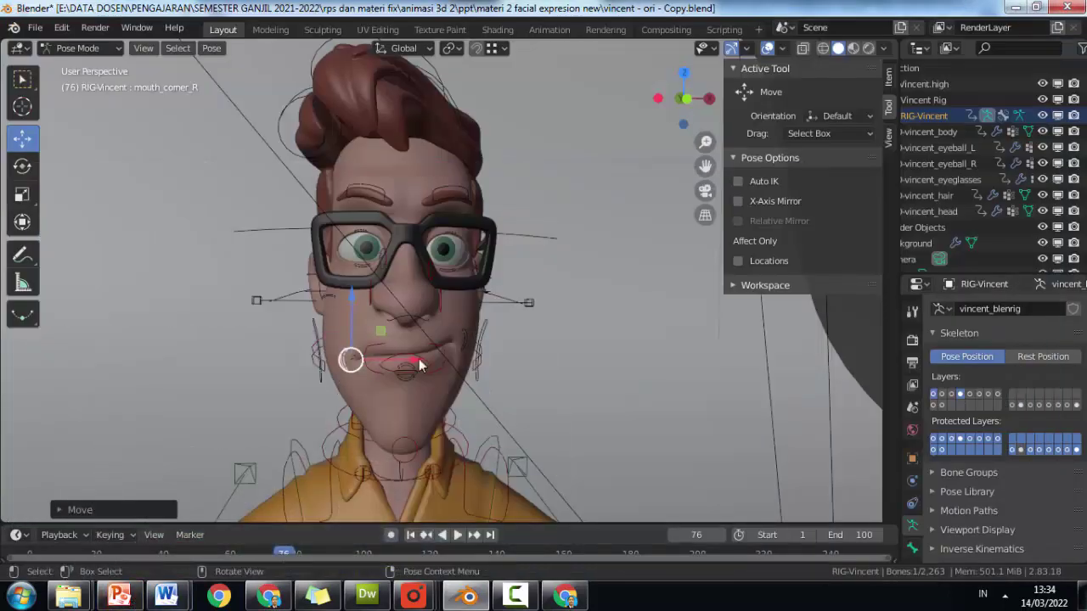
click(118, 599)
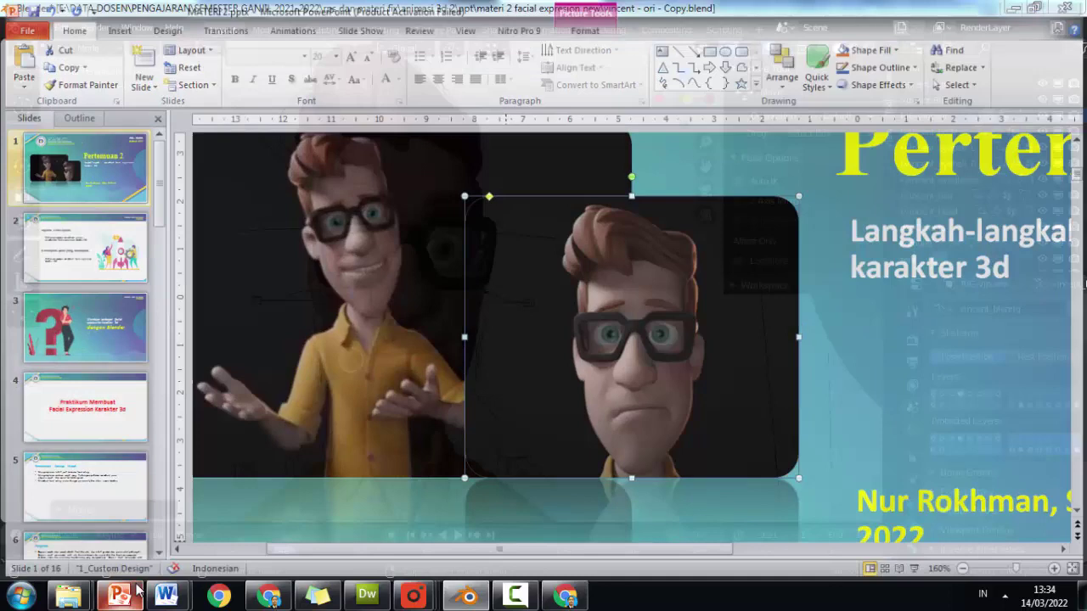
click(119, 599)
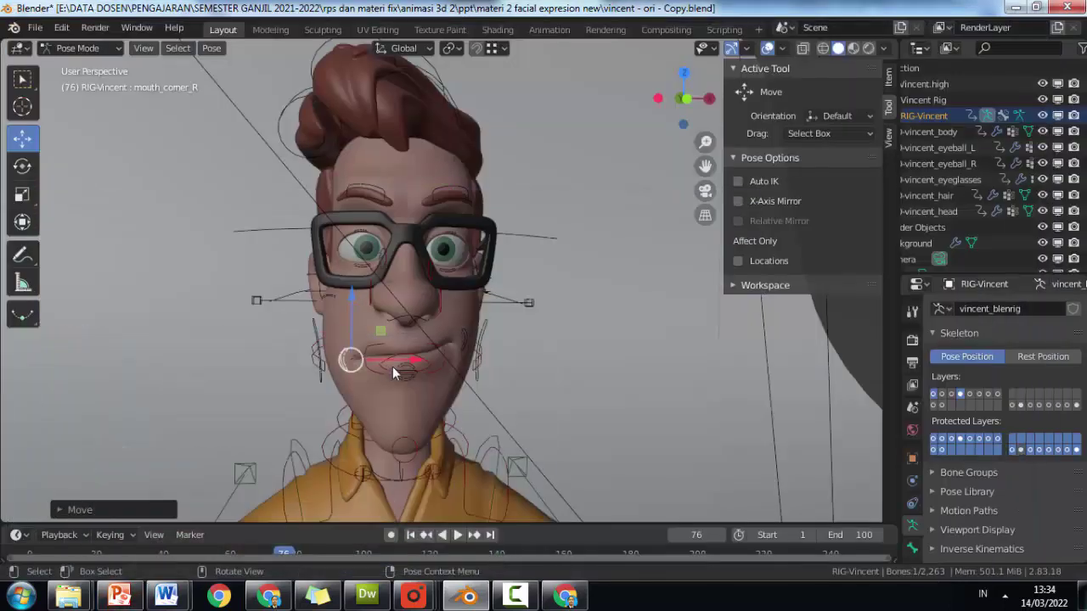
Lower mouth_corner_L, slide mouth_corner_R sideways along X, and recheck the reference
click(465, 332)
drag(458, 316, 458, 325)
mouse_move(371, 375)
mouse_down()
mouse_move(343, 364)
mouse_move(401, 368)
mouse_up()
click(341, 340)
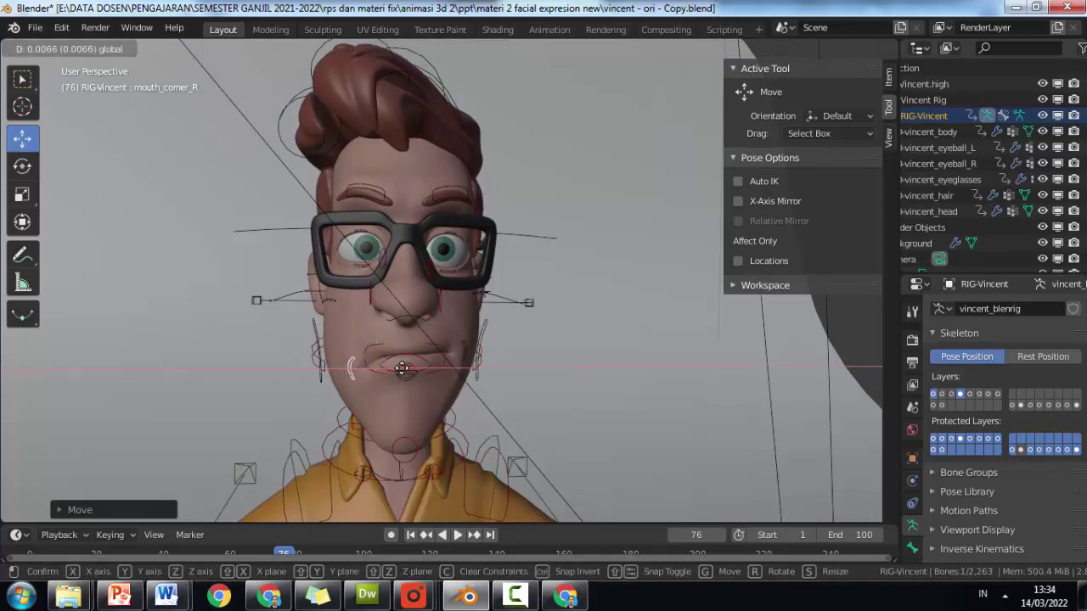
drag(401, 368, 374, 368)
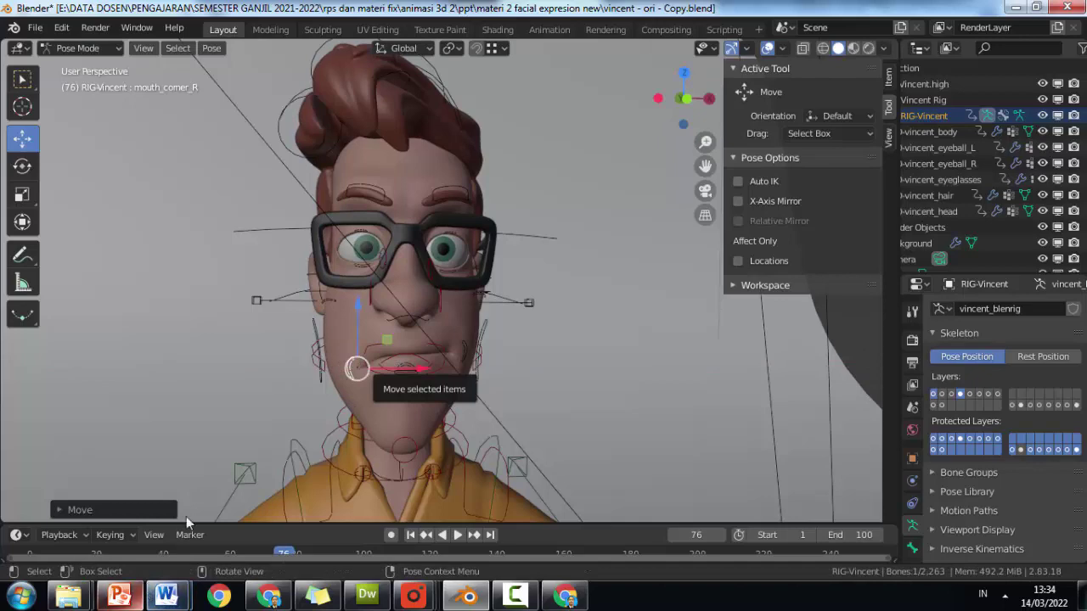
click(138, 599)
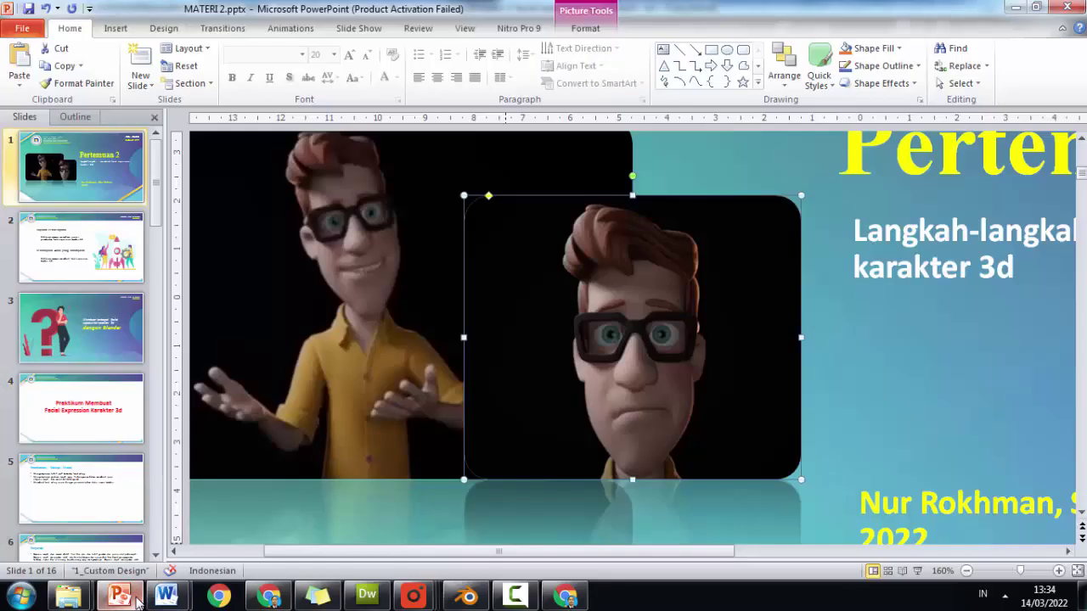
click(135, 599)
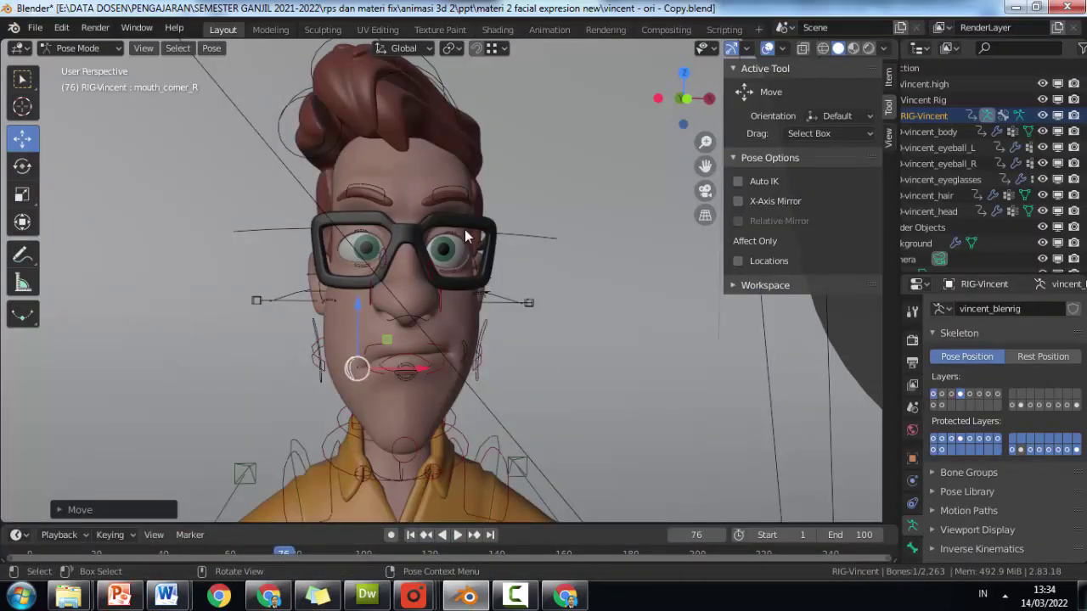
Raise eyelid_up_ctrl_L slightly along Z, redoing the first attempt
click(451, 223)
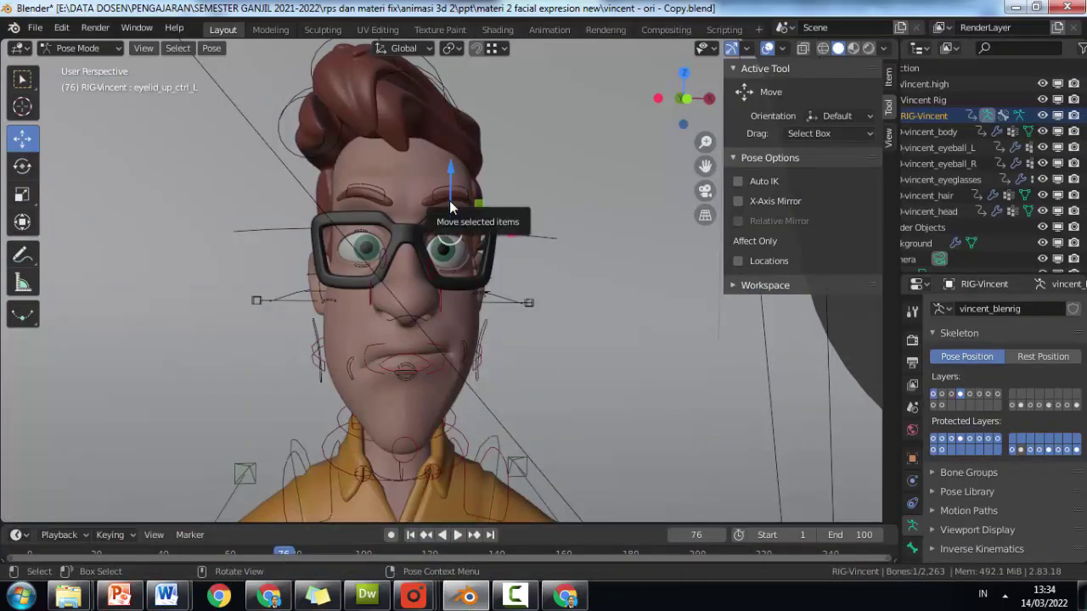
mouse_move(449, 200)
mouse_down()
mouse_move(452, 190)
mouse_move(456, 268)
mouse_up()
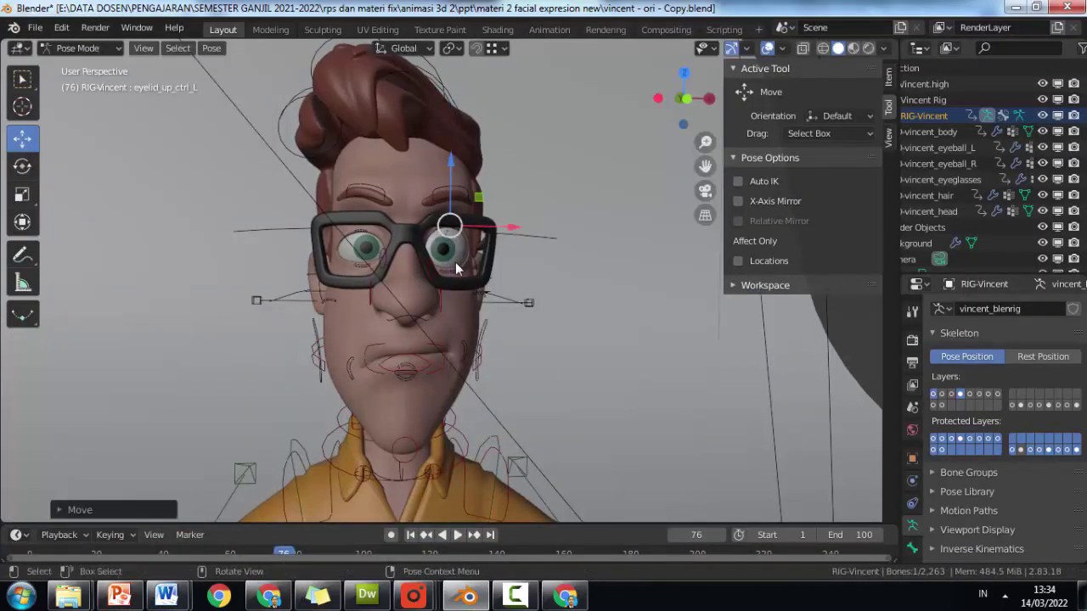
key(ctrl+z)
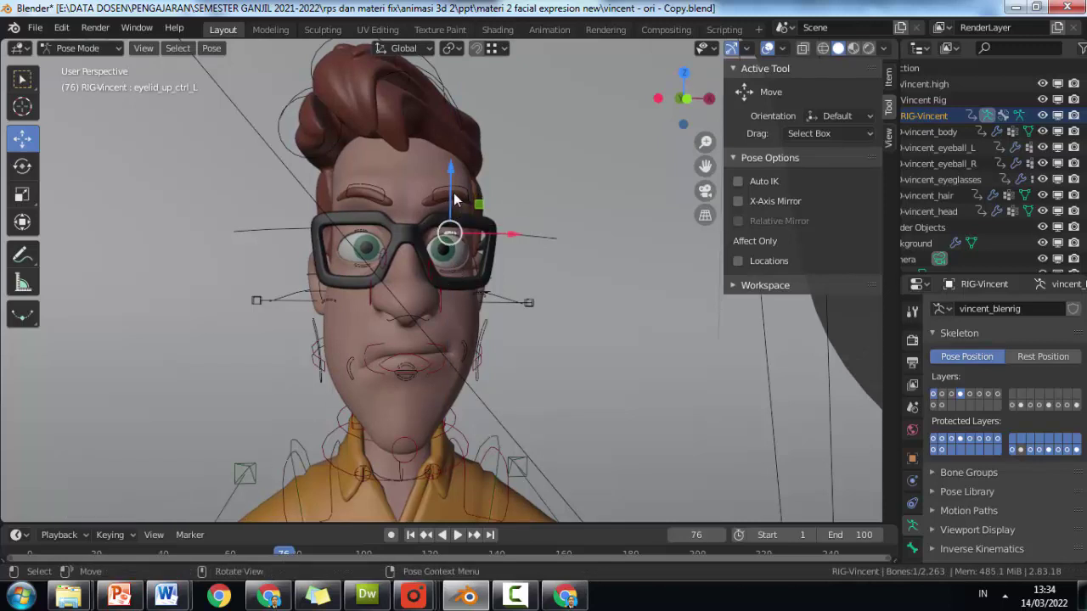
mouse_move(451, 189)
mouse_down()
mouse_move(450, 177)
mouse_move(365, 270)
mouse_up()
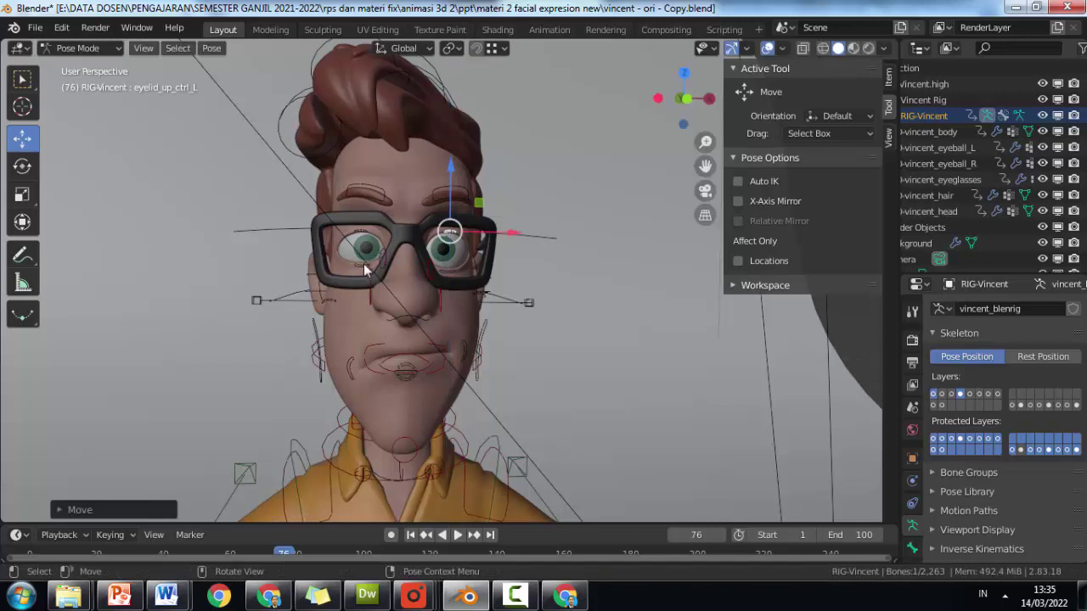
Nudge eyelid_low_ctrl_R by -0.0037 along Z and check the PowerPoint reference
click(367, 268)
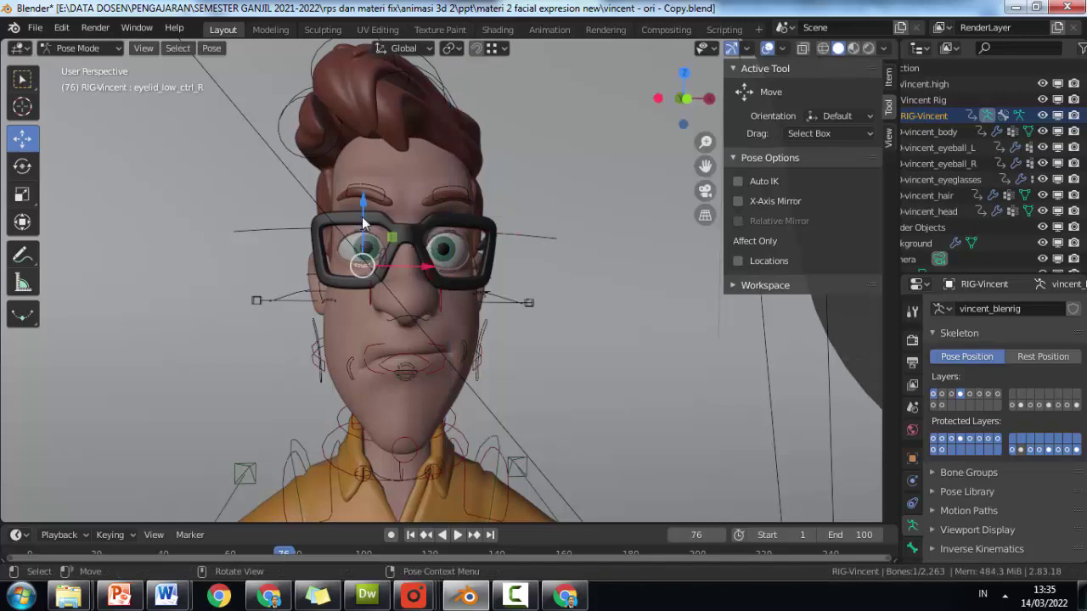
drag(362, 223, 226, 294)
click(228, 332)
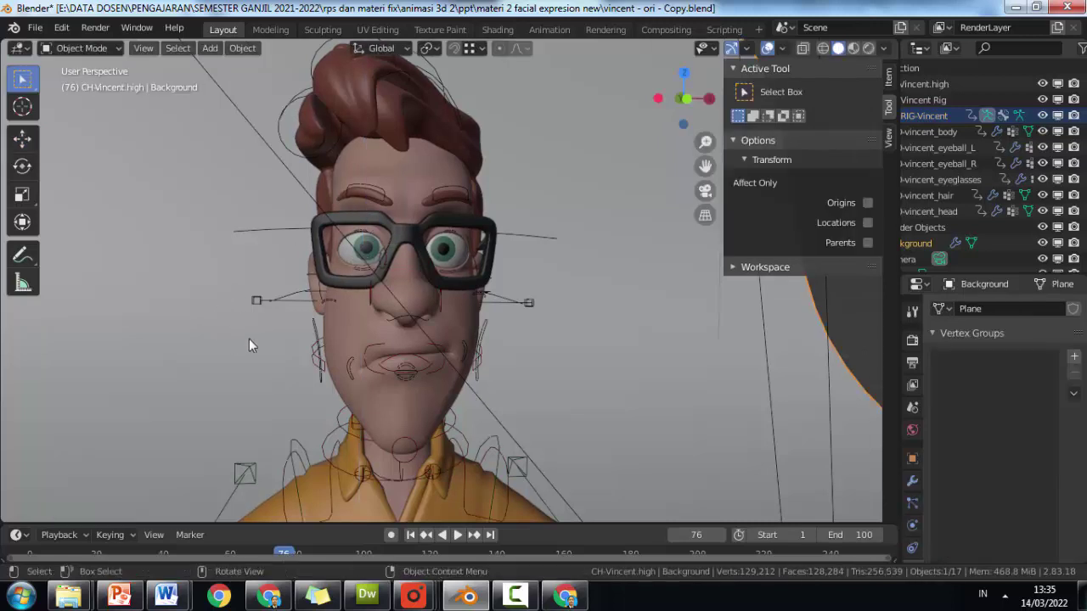
click(120, 598)
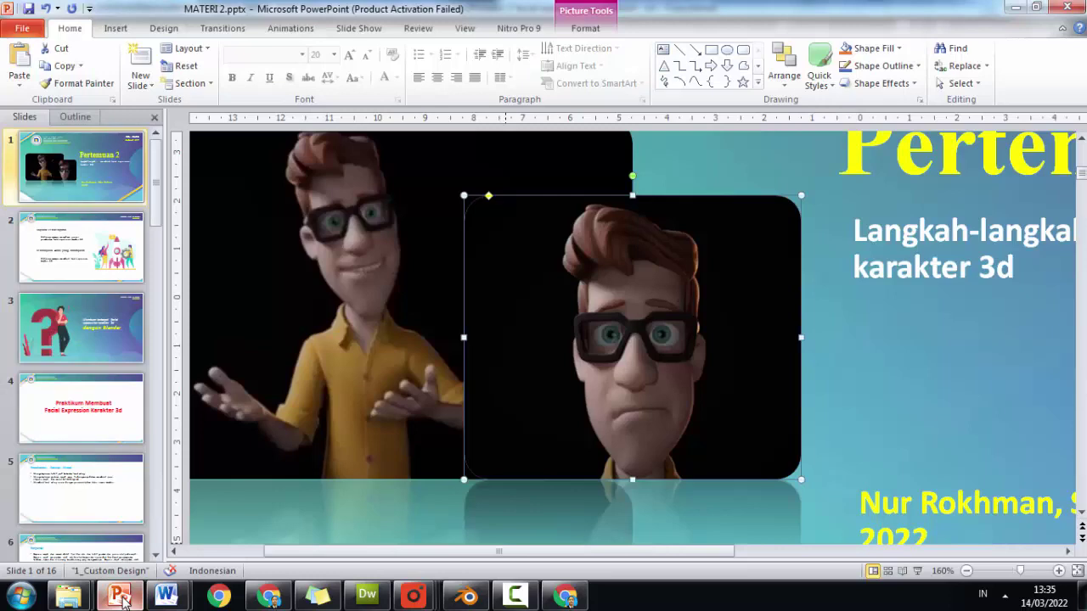
click(120, 597)
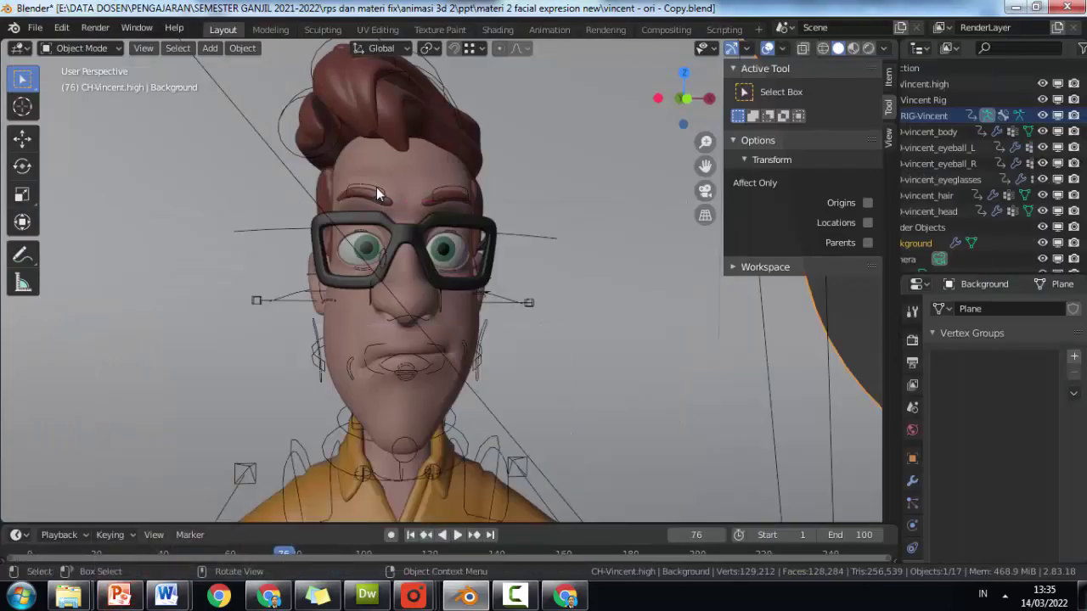
click(356, 192)
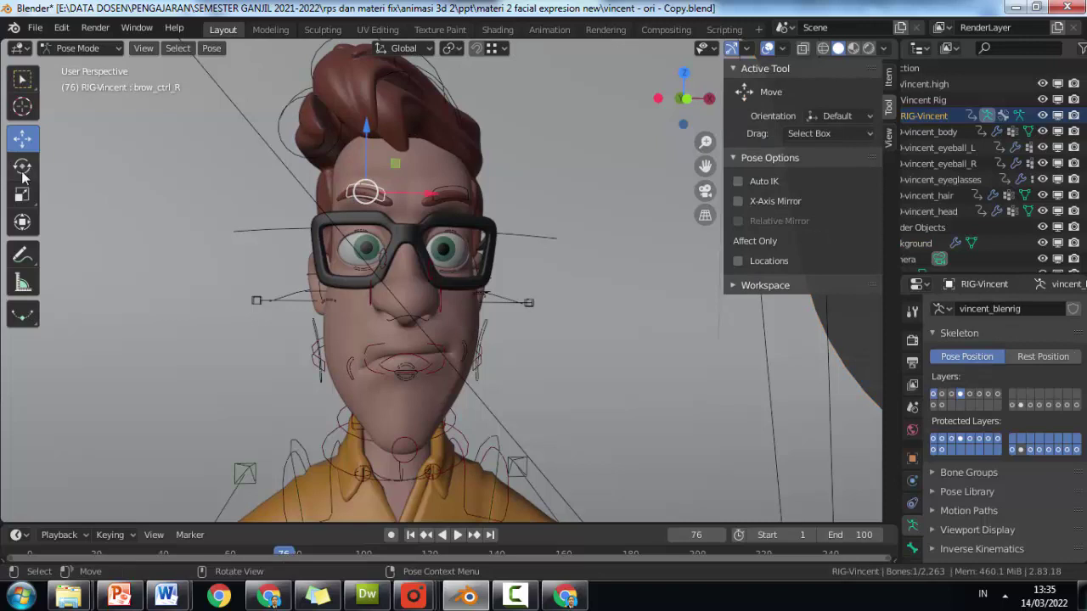
Tilt brow_ctrl_R and brow_ctrl_L toward a worried brow with the Rotate tool
click(23, 169)
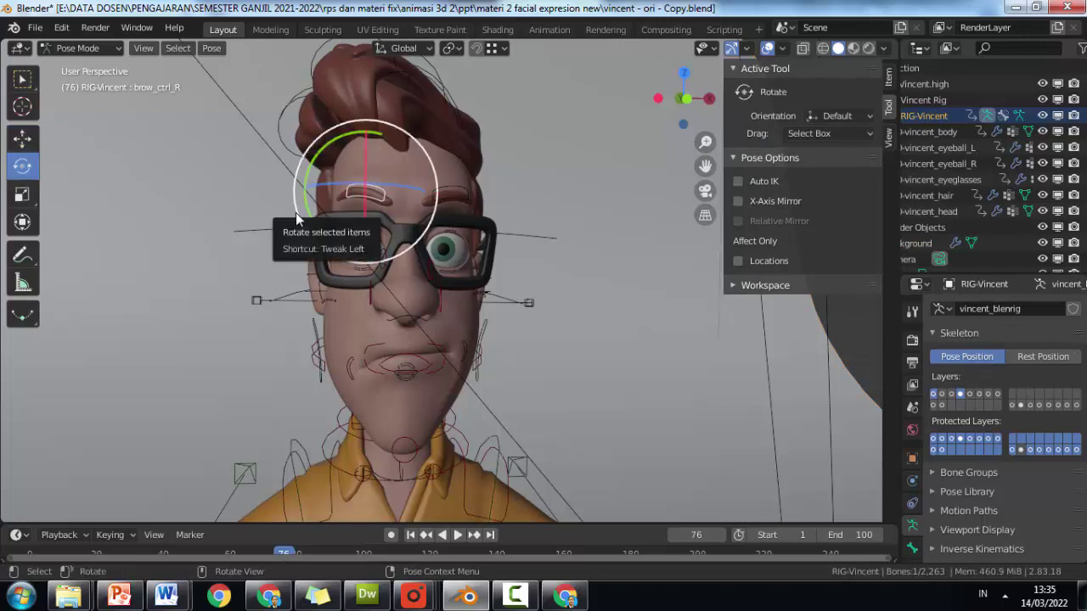
drag(296, 218, 300, 237)
mouse_move(457, 192)
mouse_down()
mouse_move(517, 181)
mouse_move(524, 204)
mouse_up()
click(453, 194)
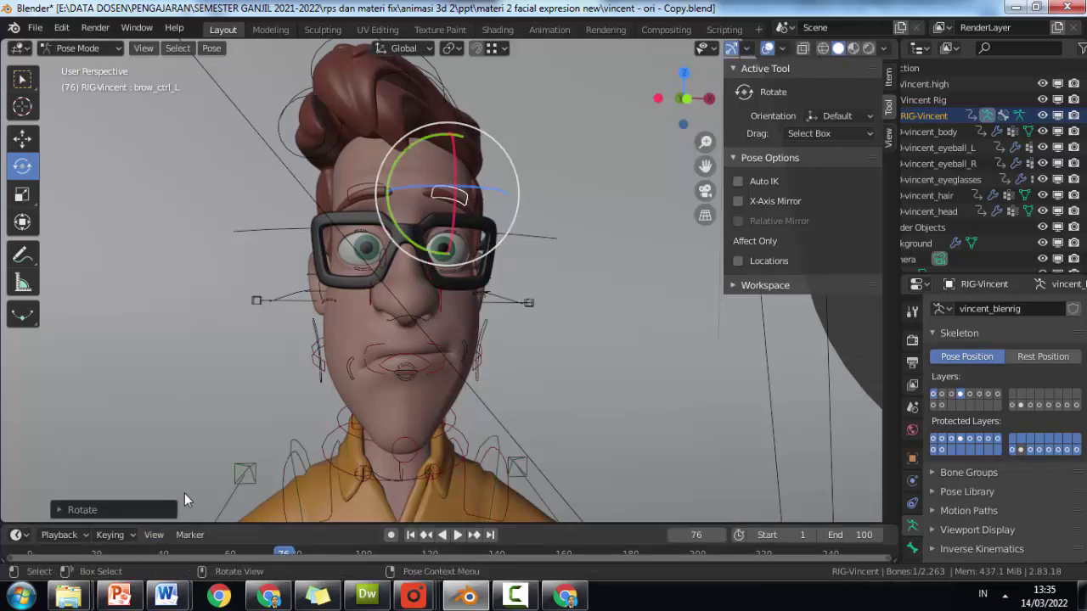
Compare the eyebrows against the PowerPoint reference slide and return to the rig
click(118, 596)
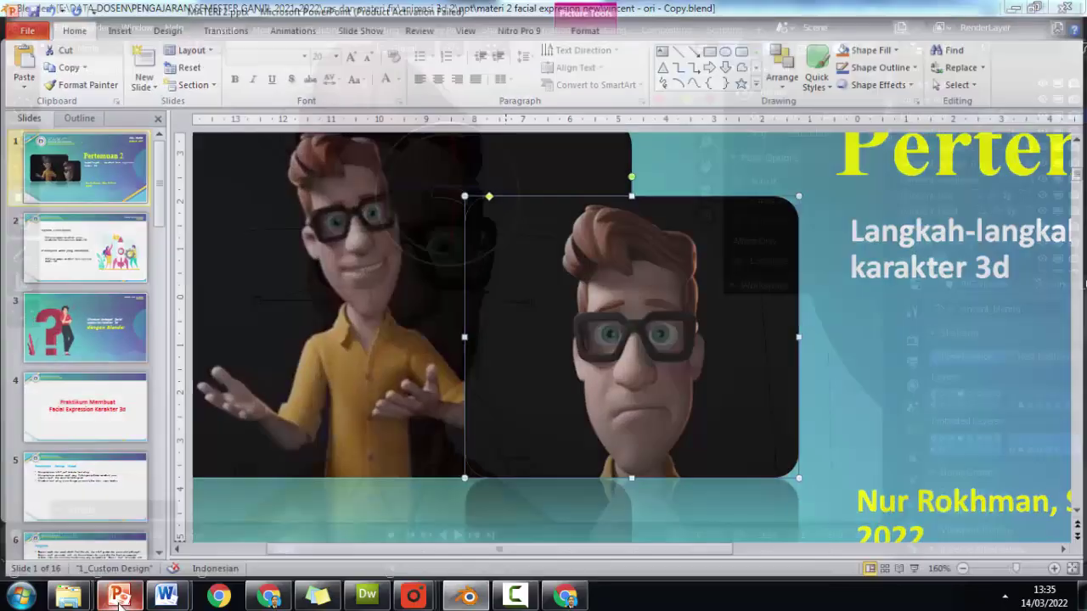
click(119, 597)
click(119, 597)
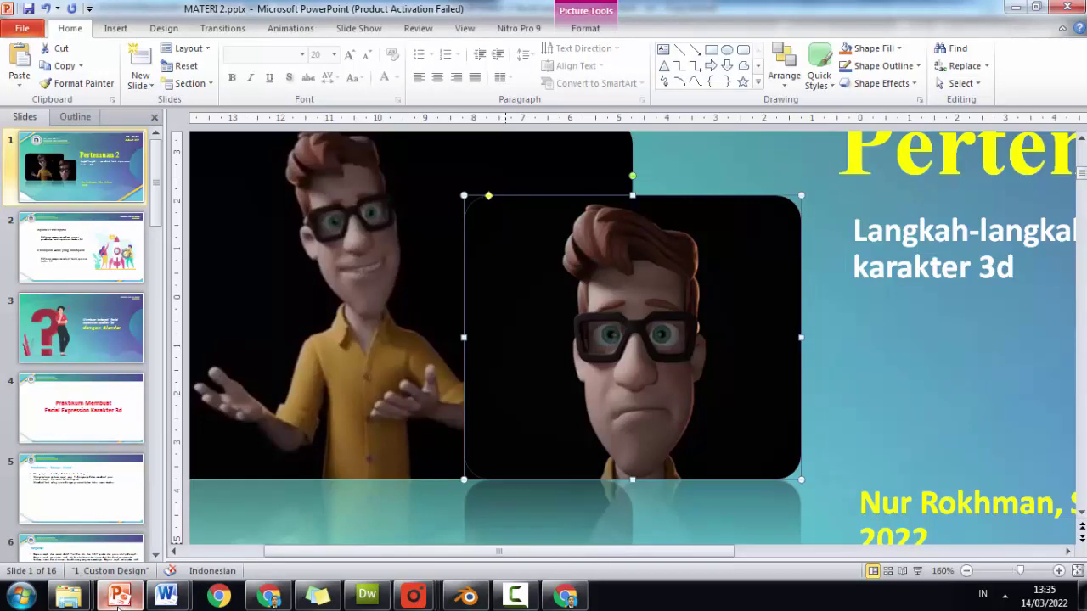
click(120, 604)
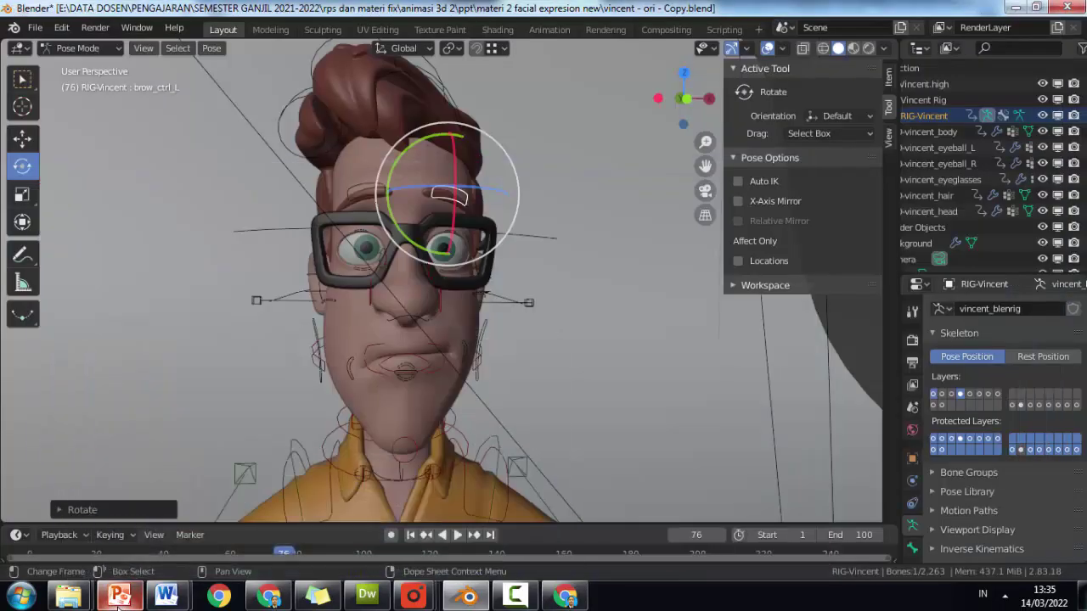
click(359, 229)
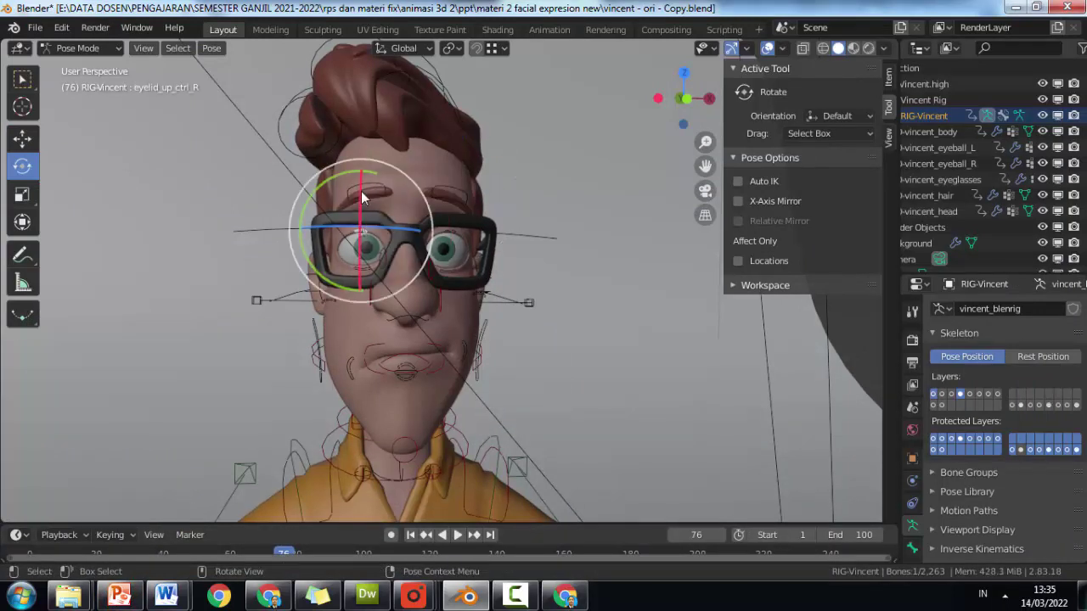
Raise eyelid_up_ctrl_R and eyelid_up_ctrl_L slightly along Z, then compare with the reference
click(22, 138)
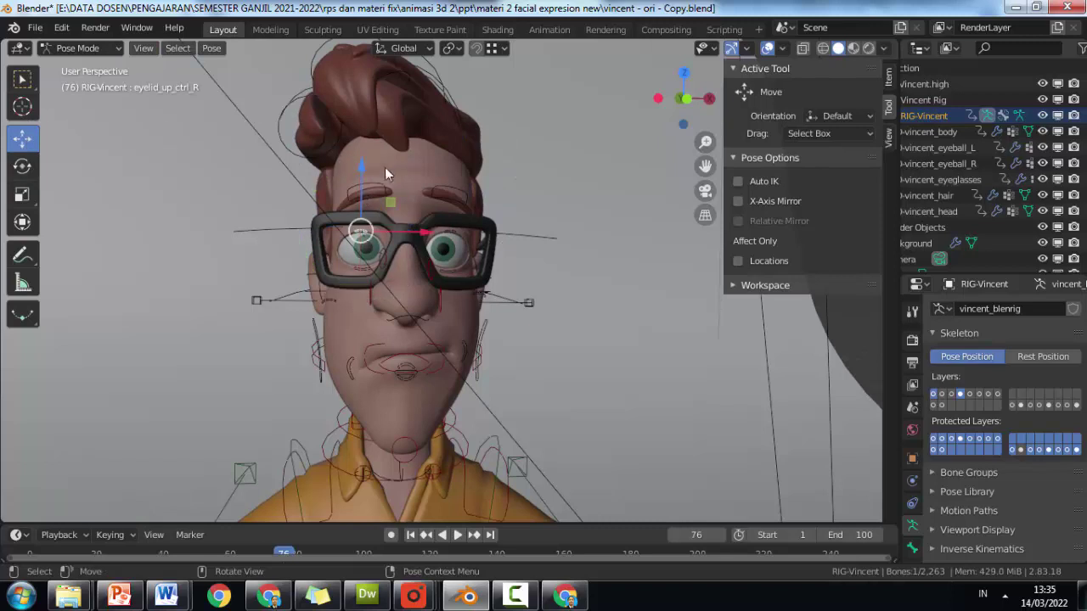
drag(365, 169, 366, 164)
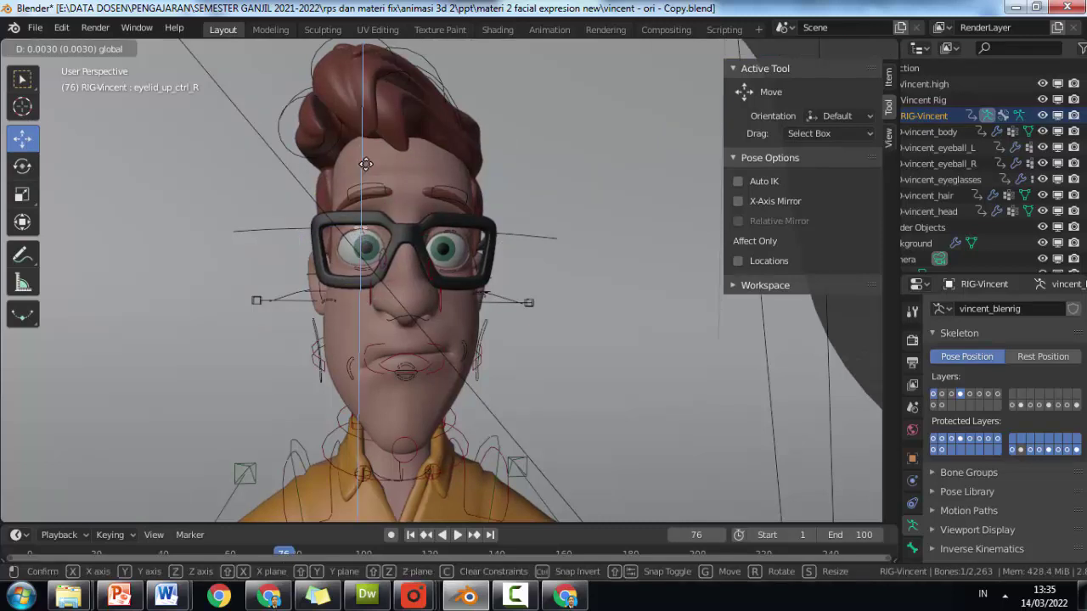
drag(466, 248, 456, 242)
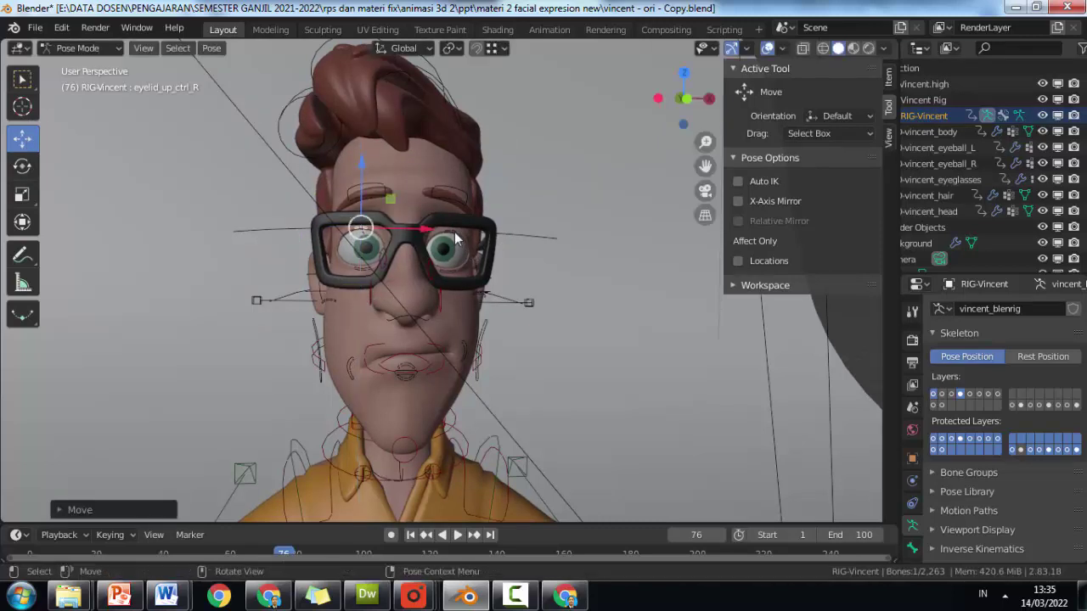
click(454, 231)
drag(450, 197, 449, 195)
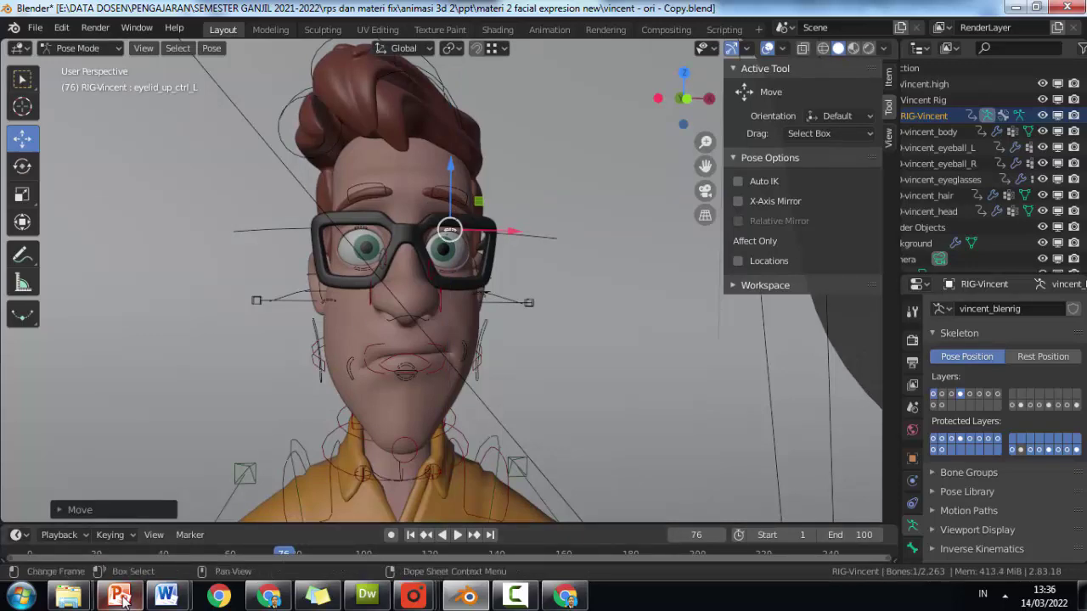
click(121, 598)
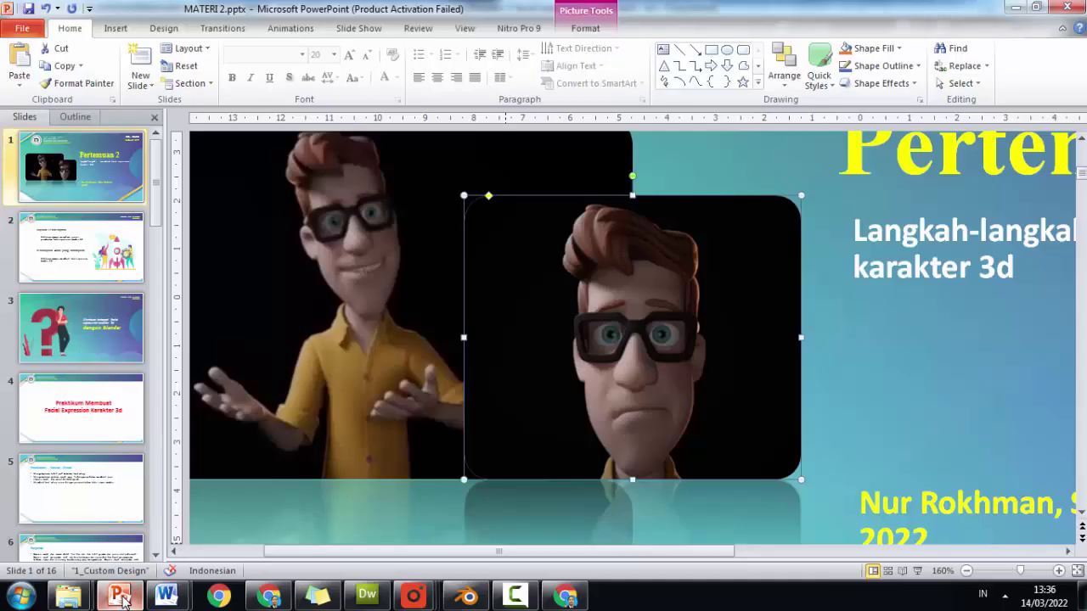
click(121, 598)
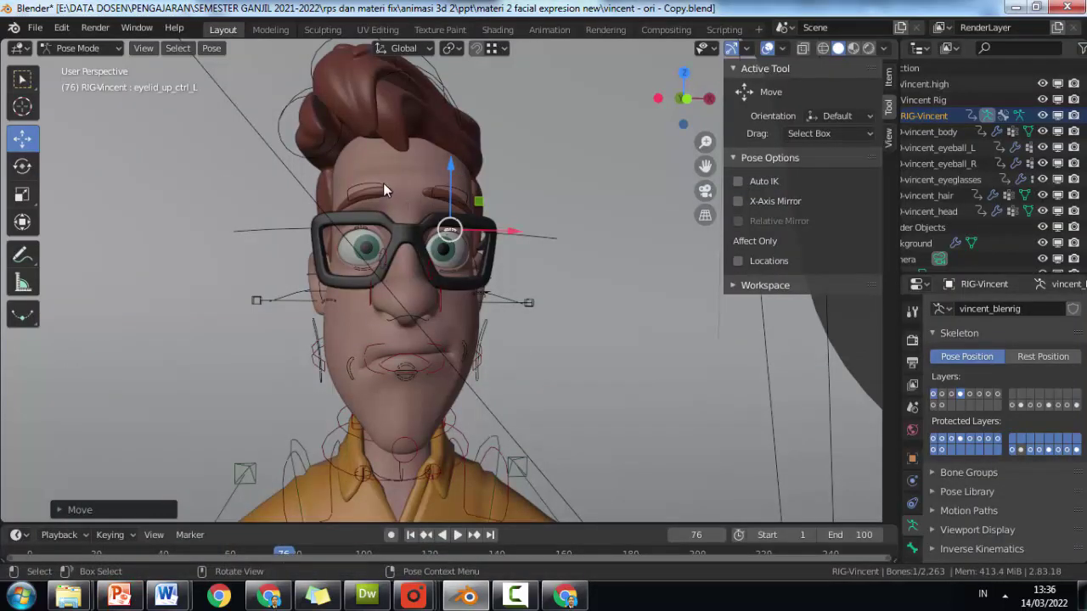
Rotate brow_ctrl_R to about -4.12 and brow_ctrl_L to about 0.55
click(389, 194)
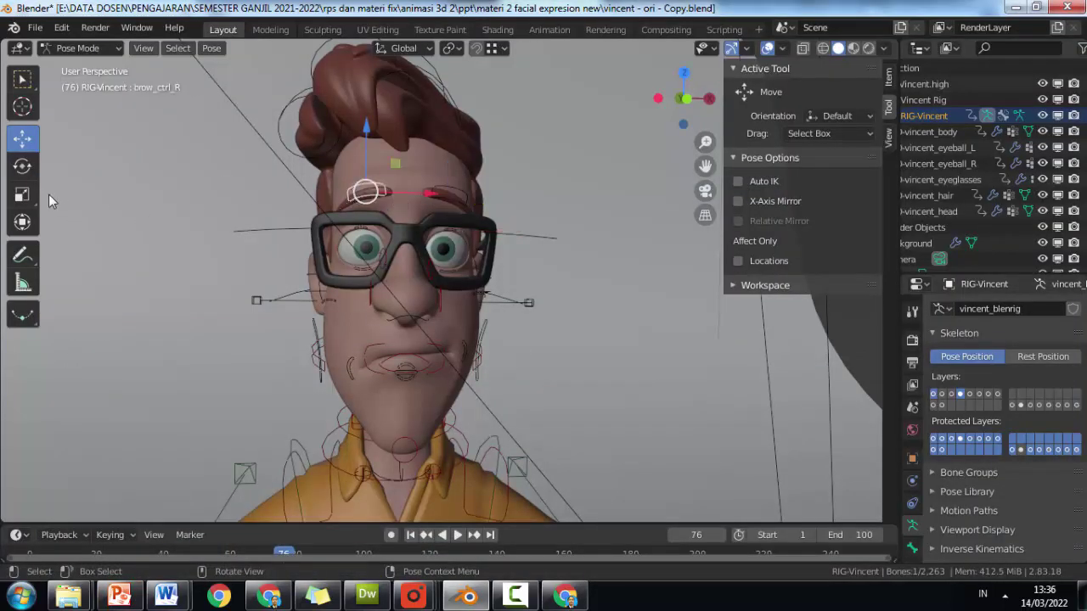
click(25, 168)
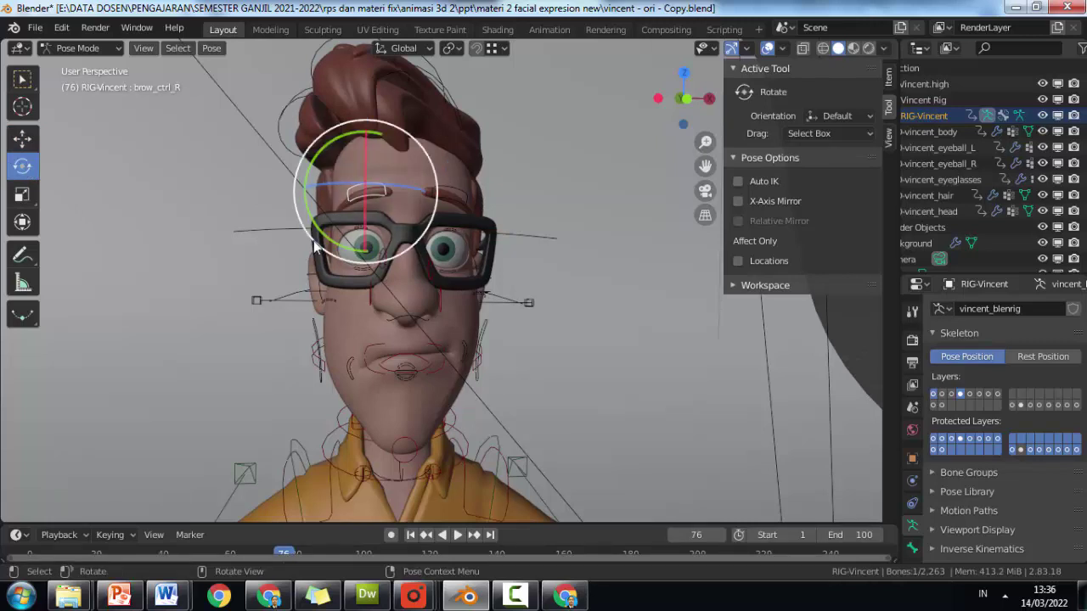
drag(313, 237, 327, 248)
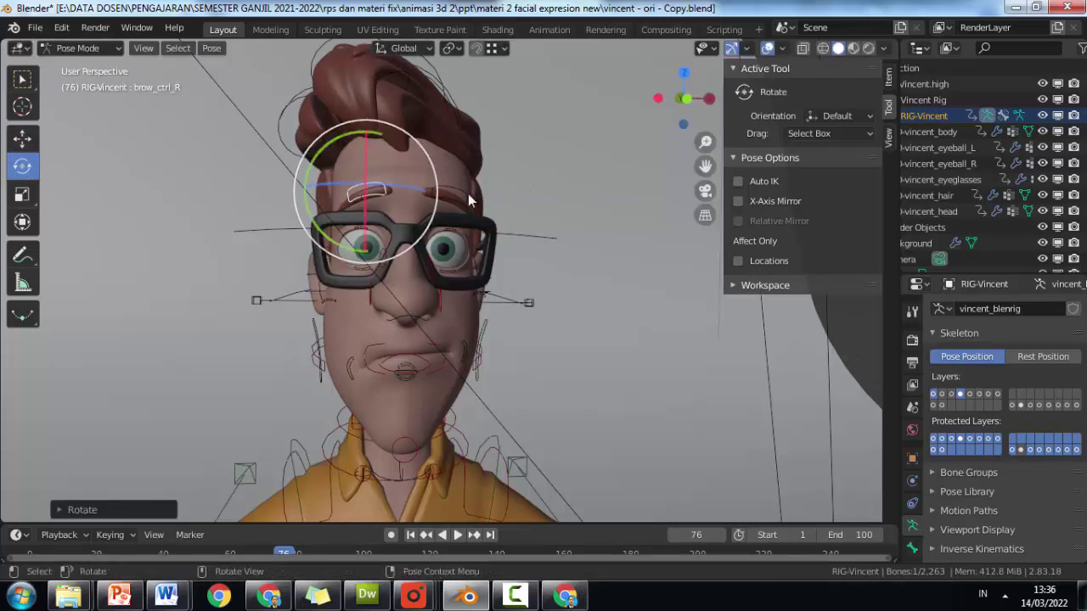
click(488, 238)
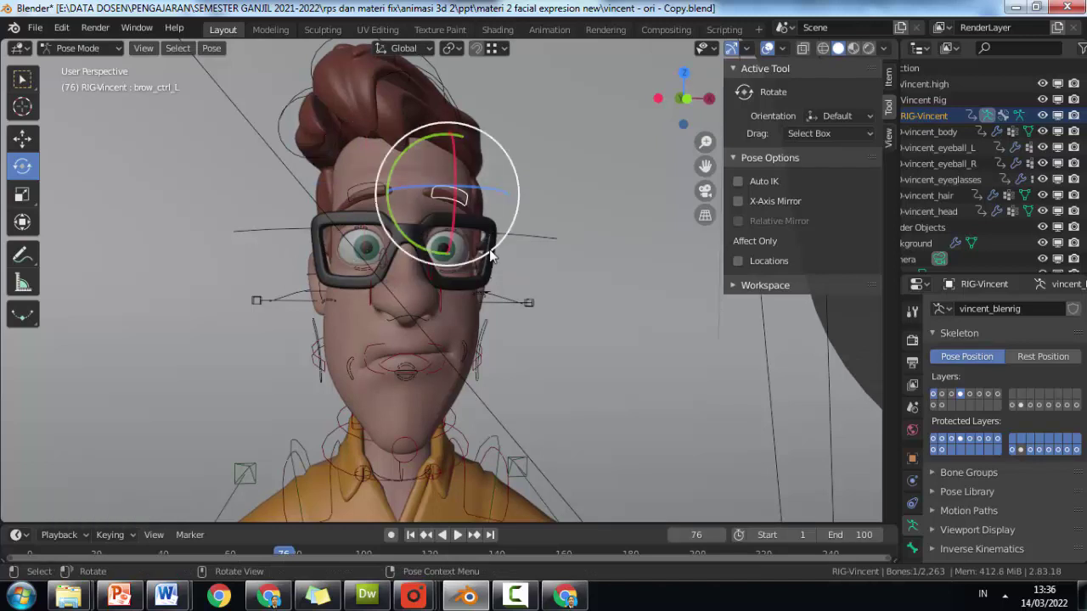
drag(494, 252, 507, 220)
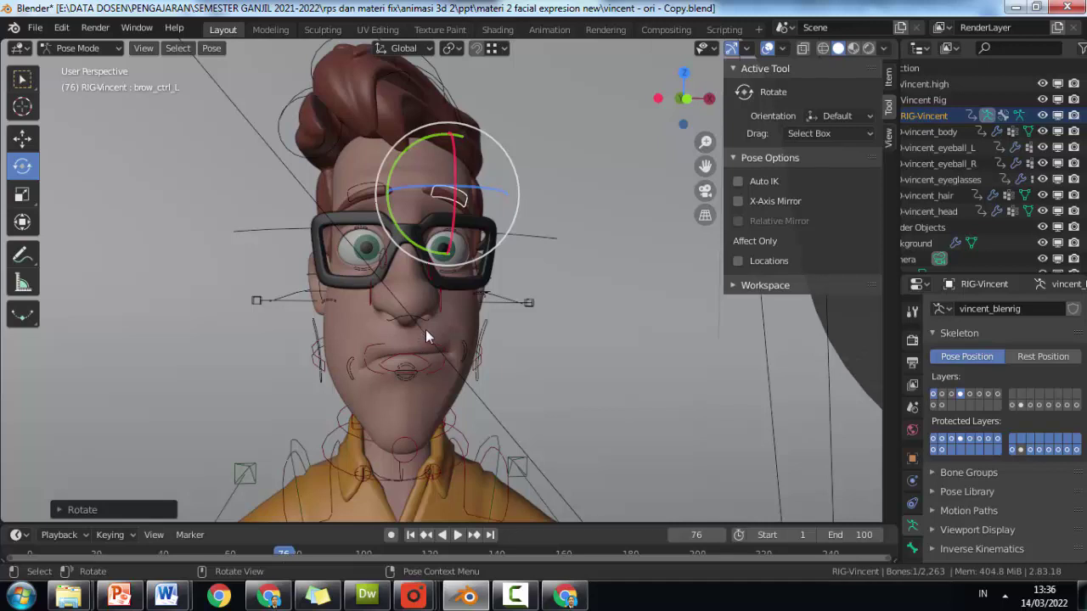
click(422, 319)
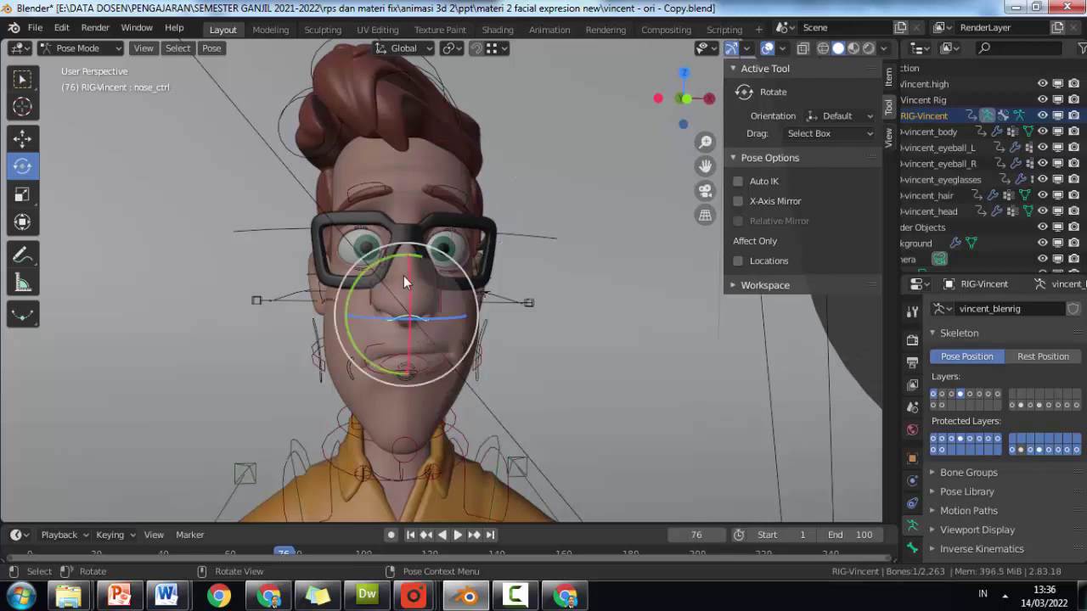
Lower nose_ctrl by about 0.0065 along Z and compare with the reference face
click(23, 139)
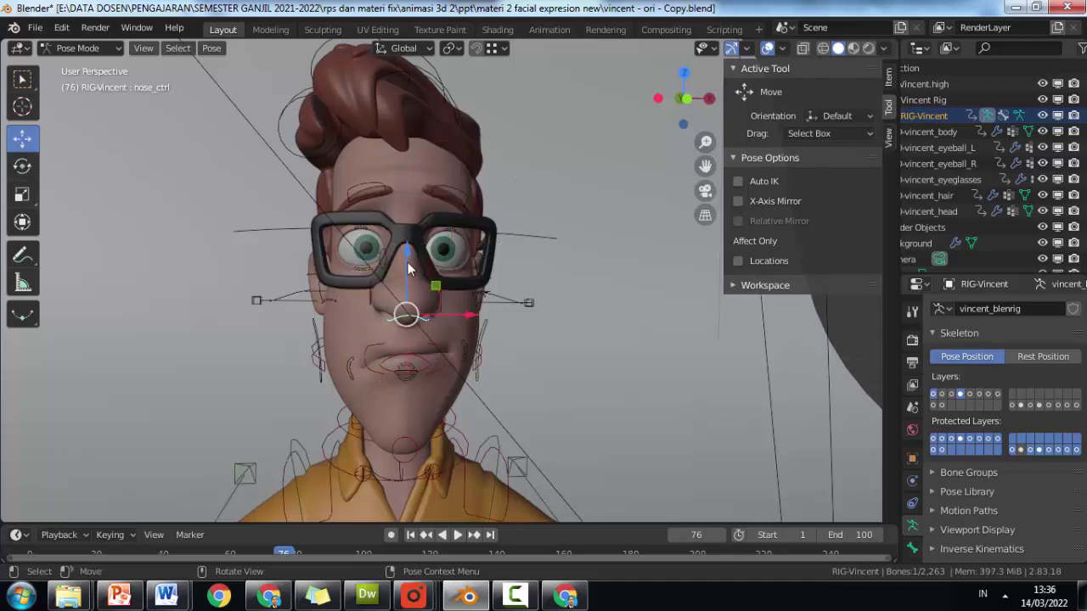
drag(407, 262, 393, 361)
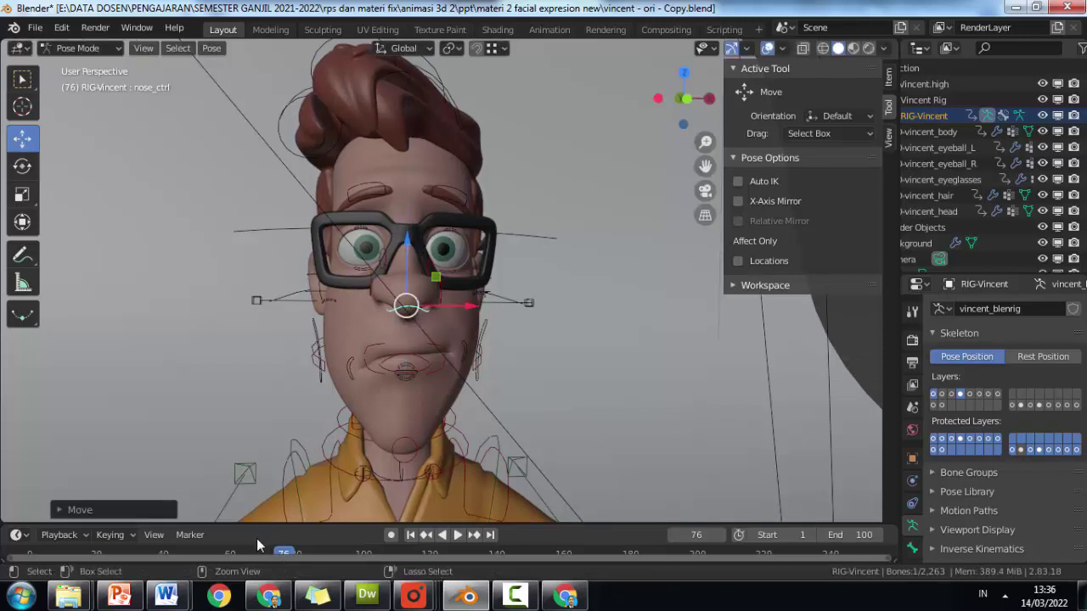
click(127, 599)
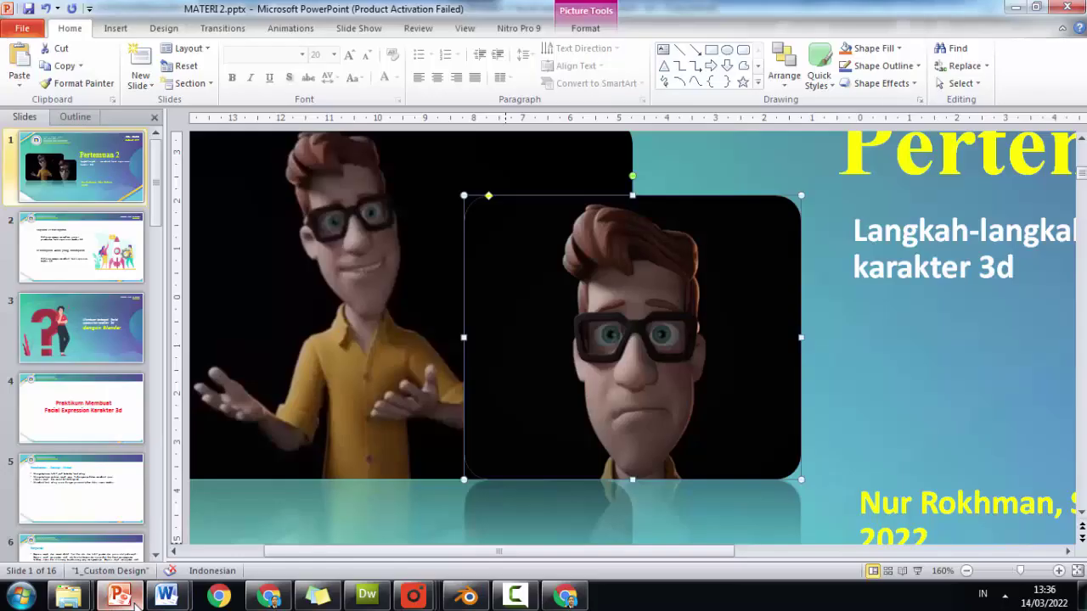
click(134, 603)
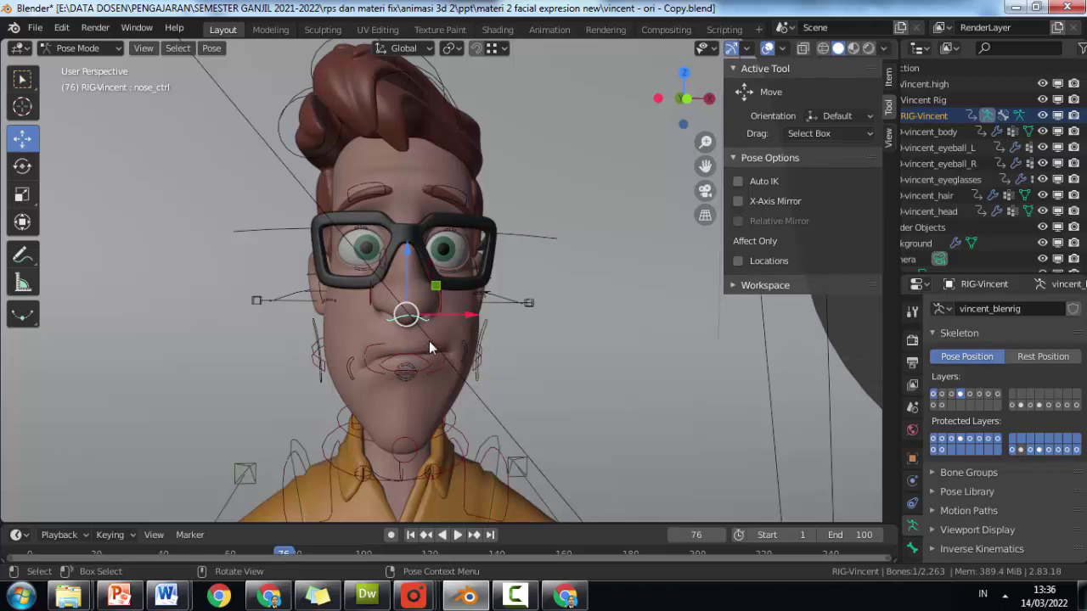
Start moving mouth_mstr_ctrl vertically, constrained to Z, to raise the mouth
click(429, 344)
key(g)
key(z)
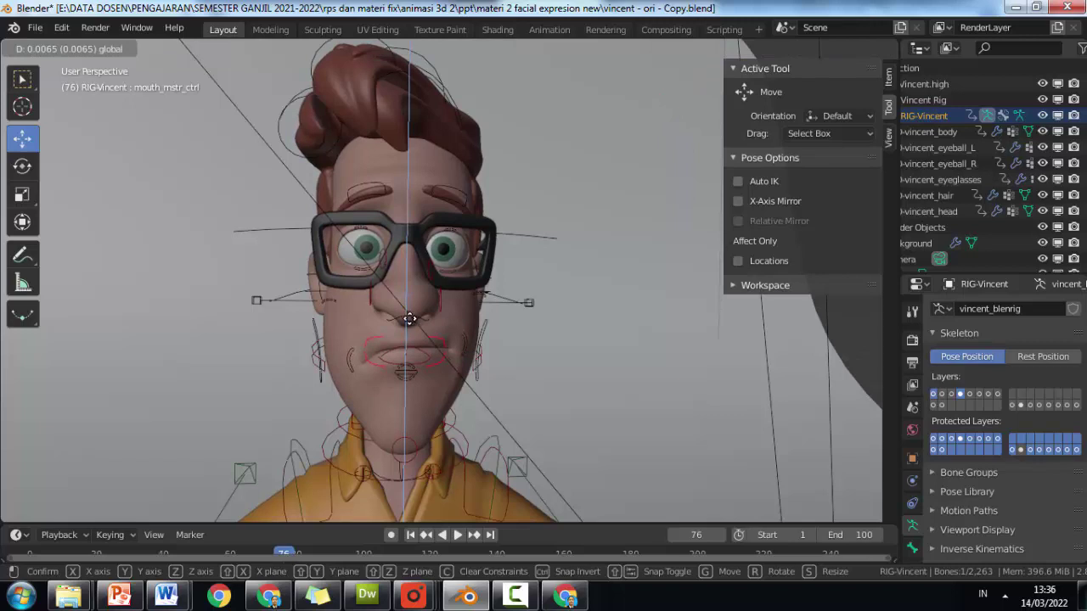
click(584, 363)
click(583, 363)
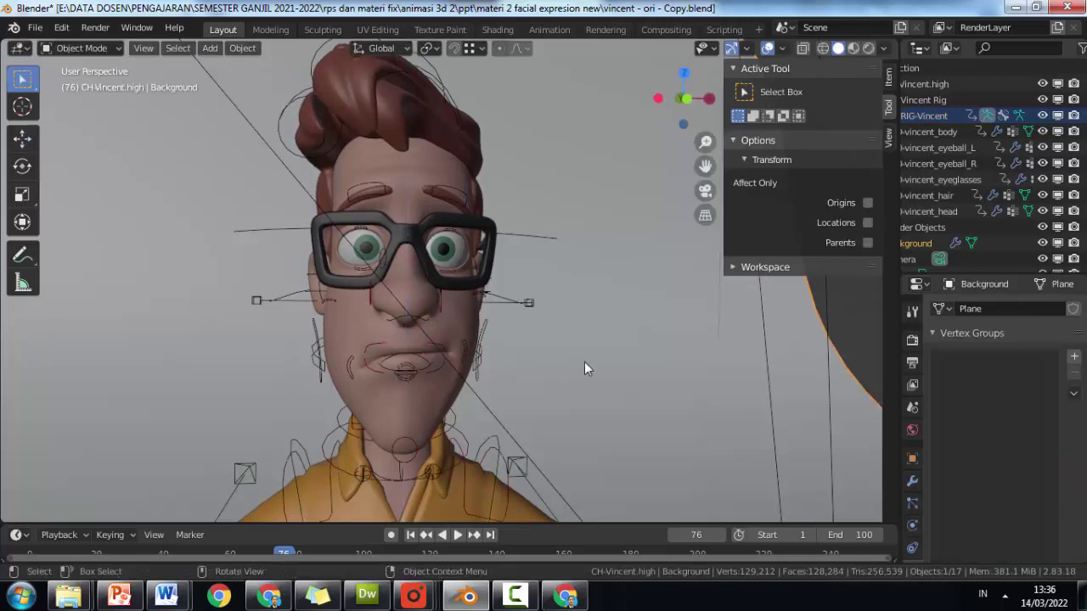